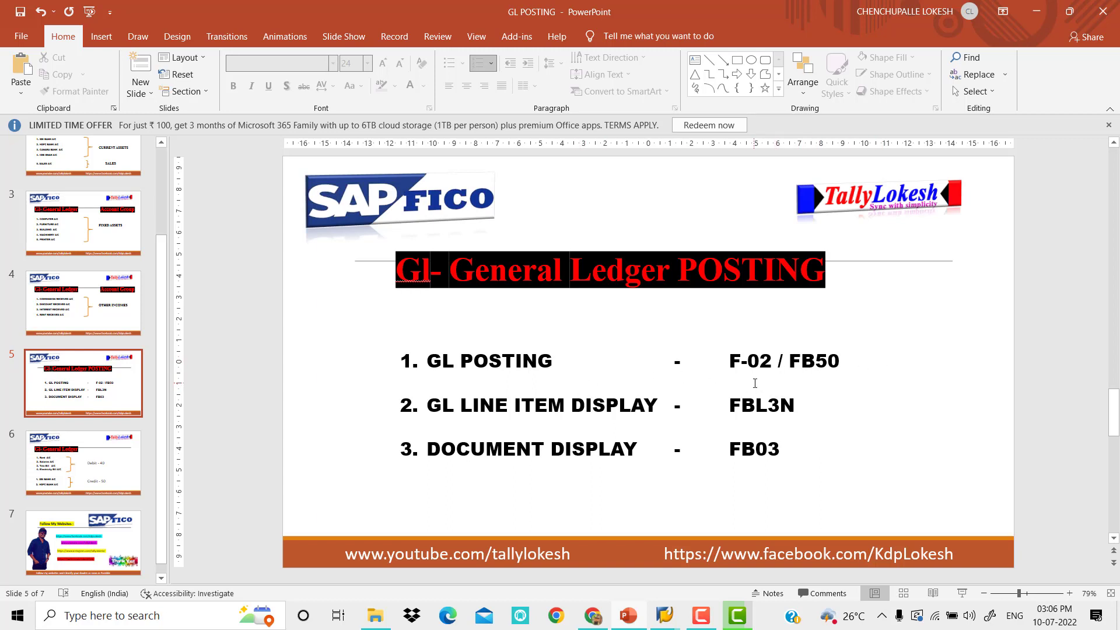
Step: Switch to the SAP Easy Access window and start transaction FS00 for editing G/L accounts centrally
{"action": "mouse_move", "coordinate": [669, 618]}
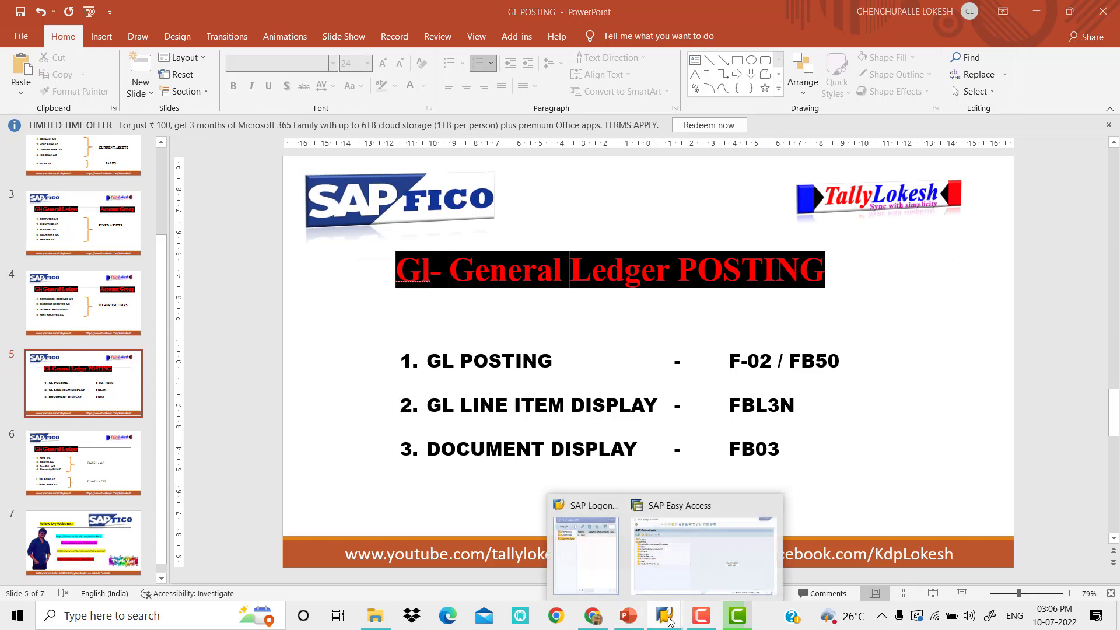
{"action": "left_click", "coordinate": [688, 551]}
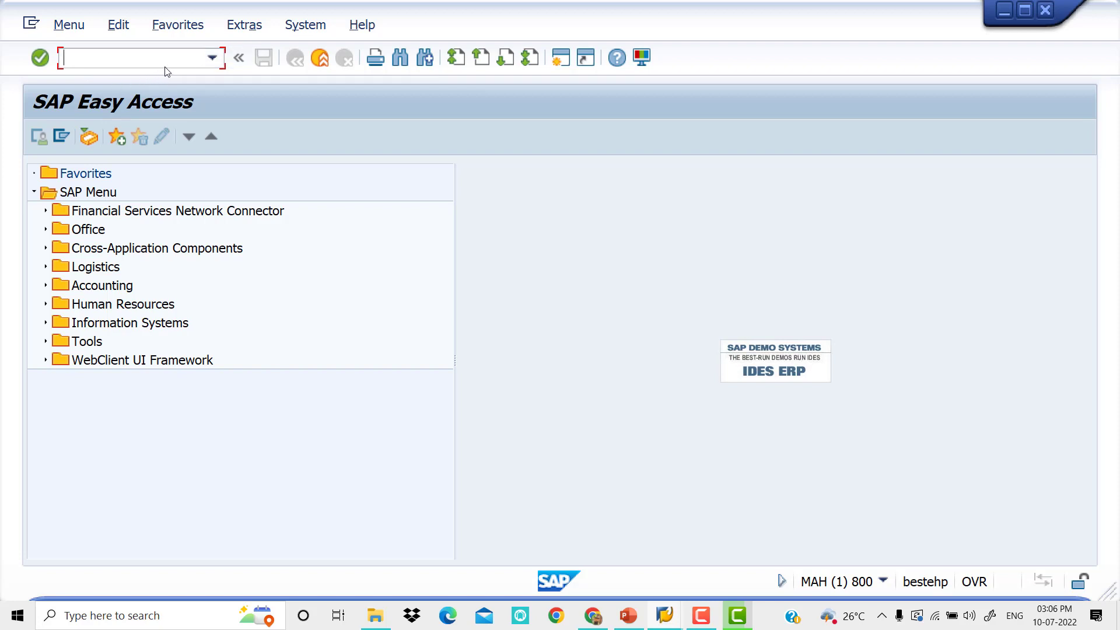
{"action": "type", "text": "fs"}
{"action": "key", "text": "BackSpace"}
{"action": "key", "text": "BackSpace"}
{"action": "type", "text": "FS00"}
{"action": "key", "text": "Return"}
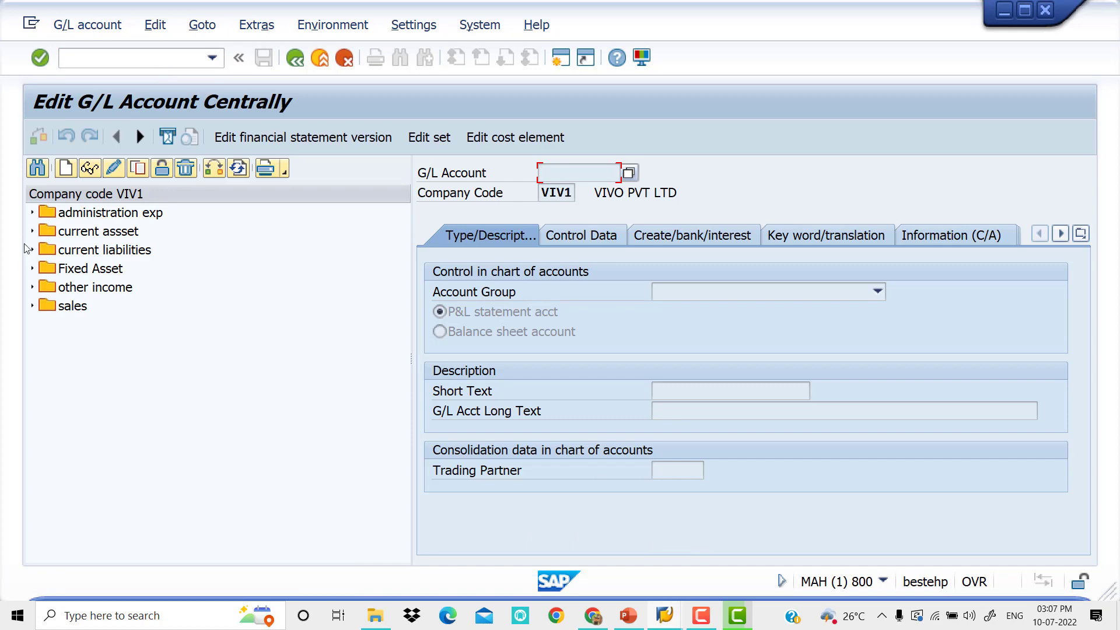
Step: Examine the G/L accounts in the administration expense, current asset, current liabilities, fixed asset and other income groups of company code VIV1
{"action": "left_click", "coordinate": [32, 214]}
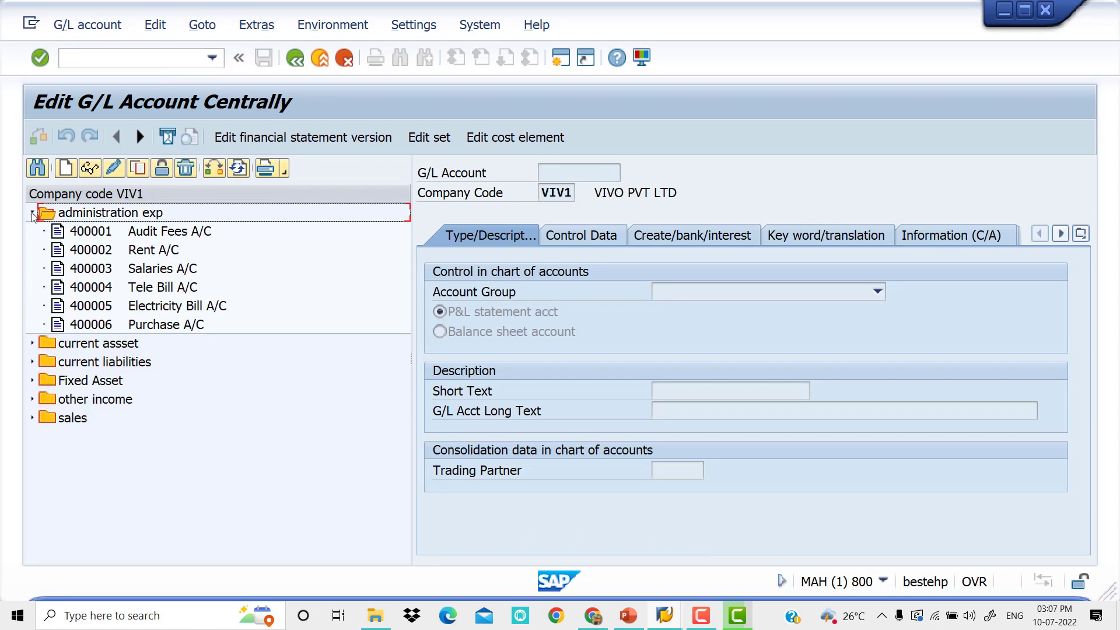
{"action": "left_click", "coordinate": [33, 344]}
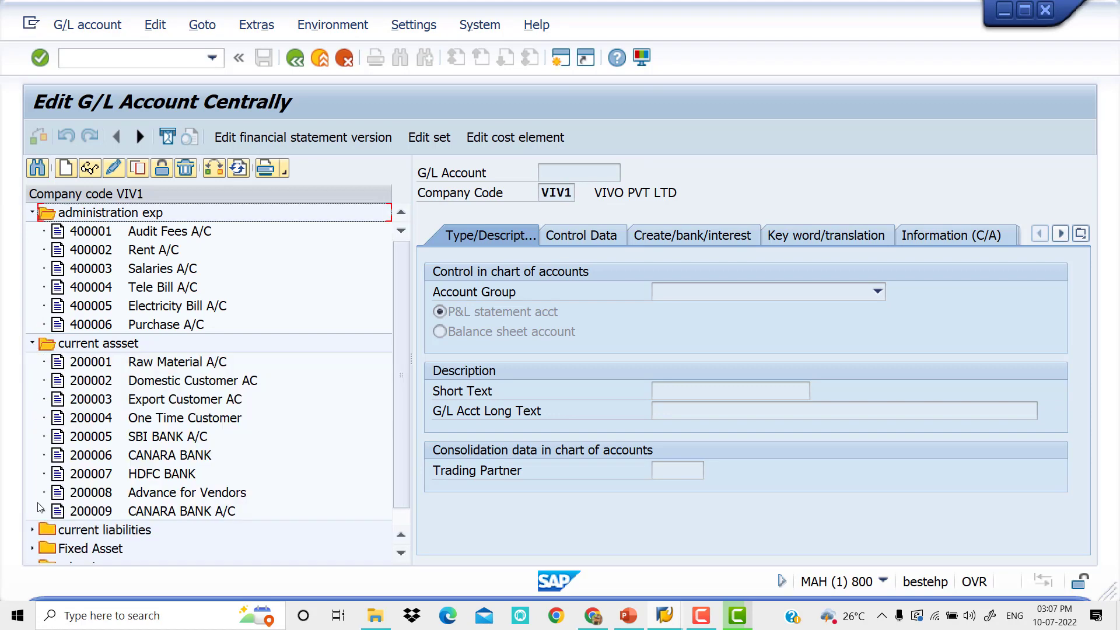
{"action": "left_click", "coordinate": [32, 343]}
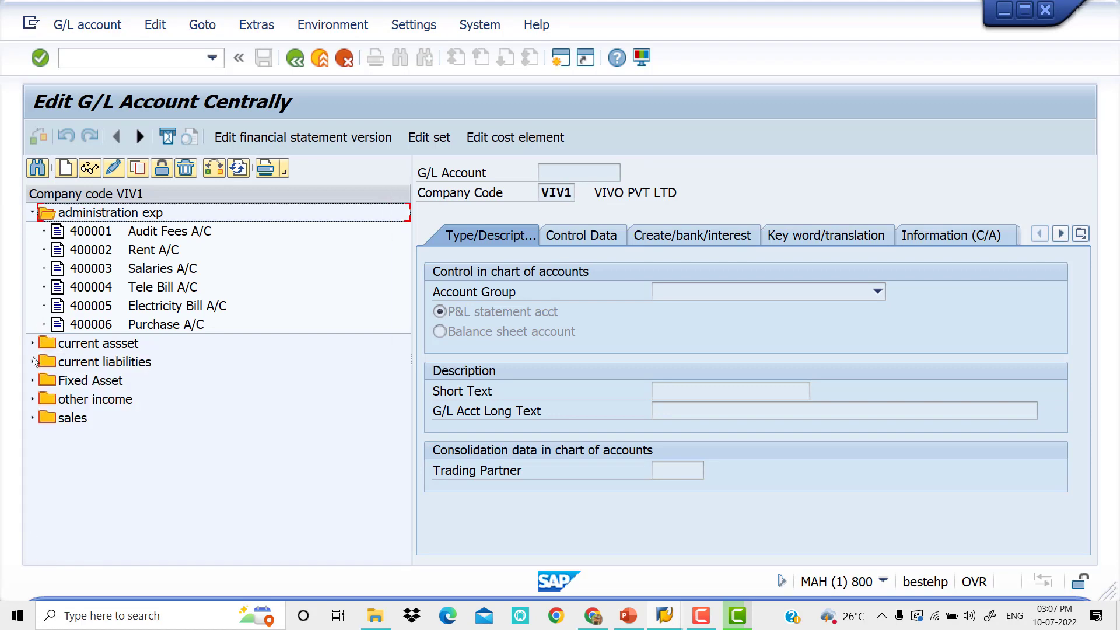
{"action": "left_click", "coordinate": [32, 363]}
{"action": "left_click", "coordinate": [32, 362]}
{"action": "left_click", "coordinate": [32, 381]}
{"action": "left_click", "coordinate": [32, 381]}
{"action": "left_click", "coordinate": [32, 400]}
{"action": "left_click", "coordinate": [32, 399]}
Step: Switch to the PowerPoint presentation, view slide 6 on debit and credit posting keys, and return to the SAP window
{"action": "left_click", "coordinate": [633, 618]}
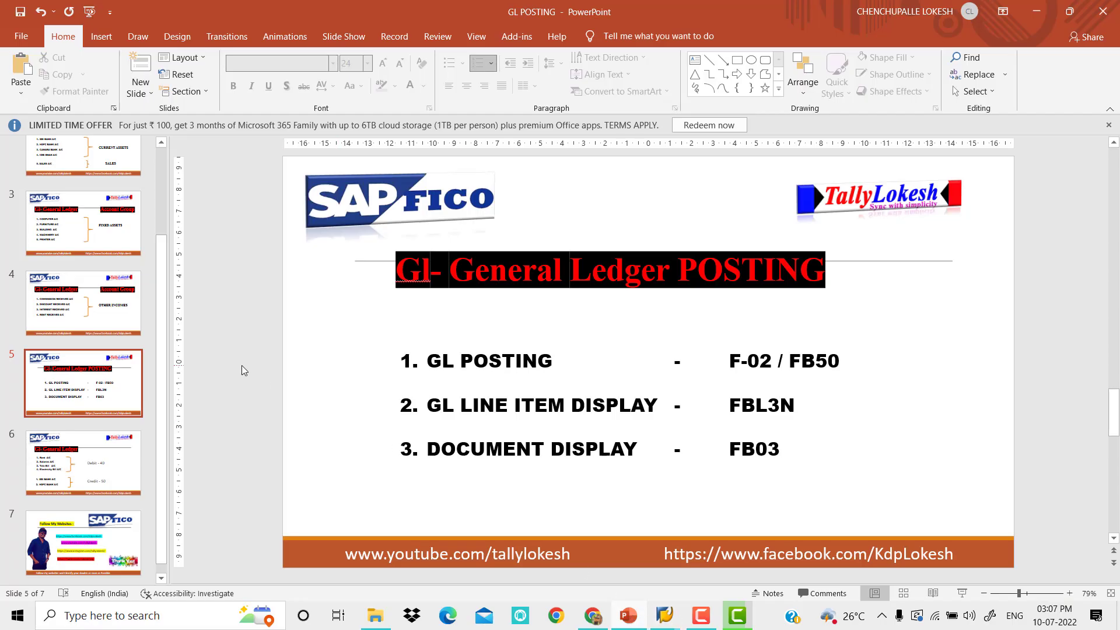
{"action": "left_click", "coordinate": [115, 456]}
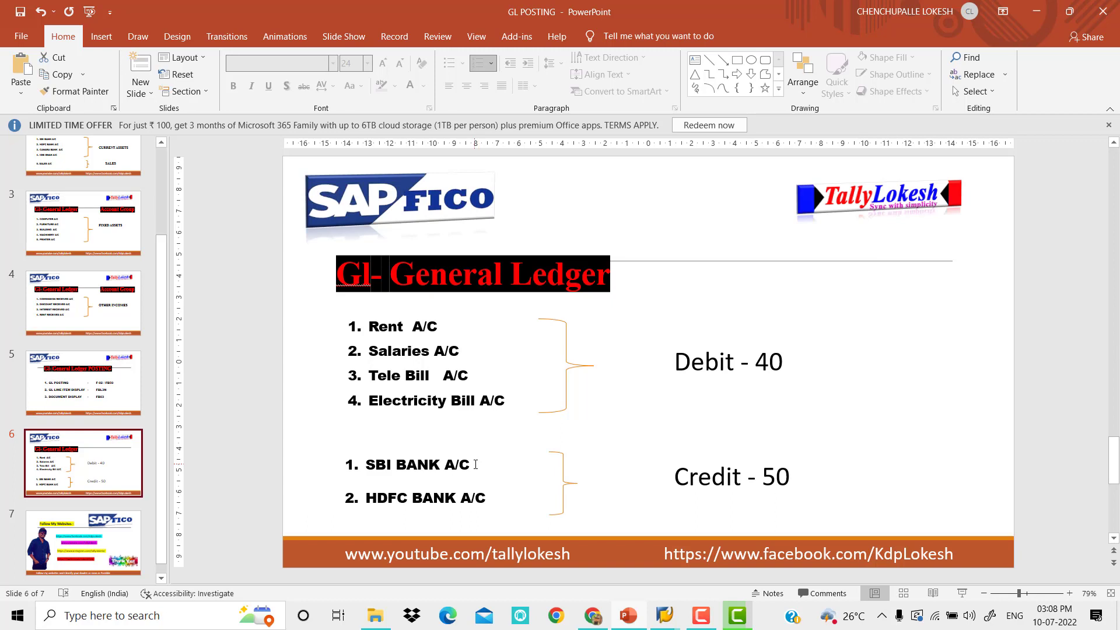
{"action": "mouse_move", "coordinate": [670, 617]}
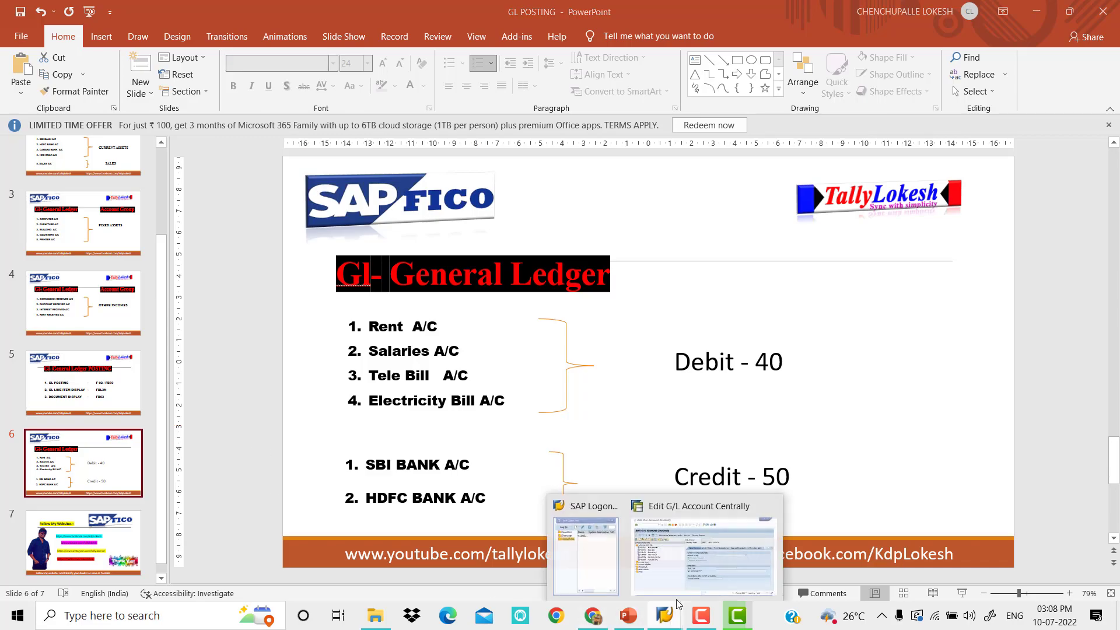
{"action": "left_click", "coordinate": [684, 554]}
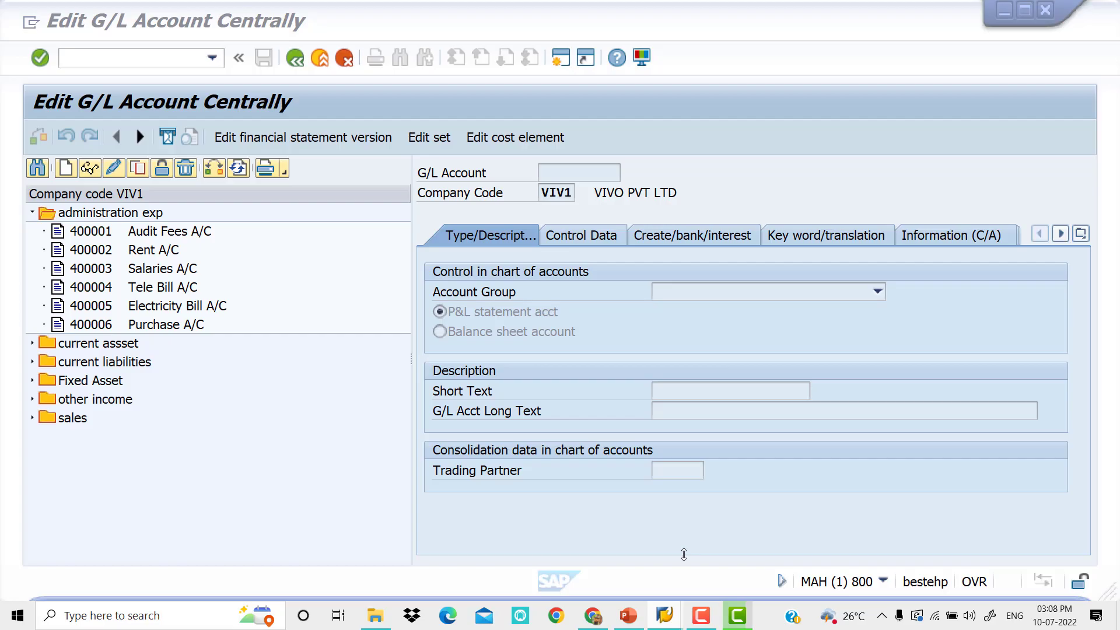
Step: Display the Rent A/C account and examine its control data, account management, and create/bank/interest settings
{"action": "left_click", "coordinate": [164, 236]}
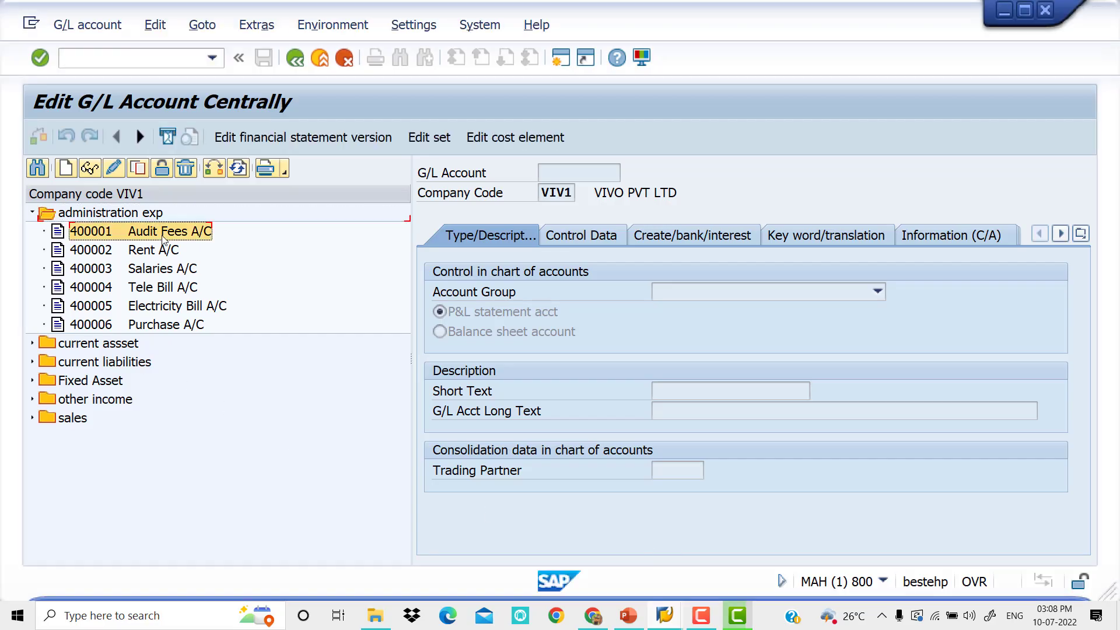
{"action": "double_click", "coordinate": [155, 249]}
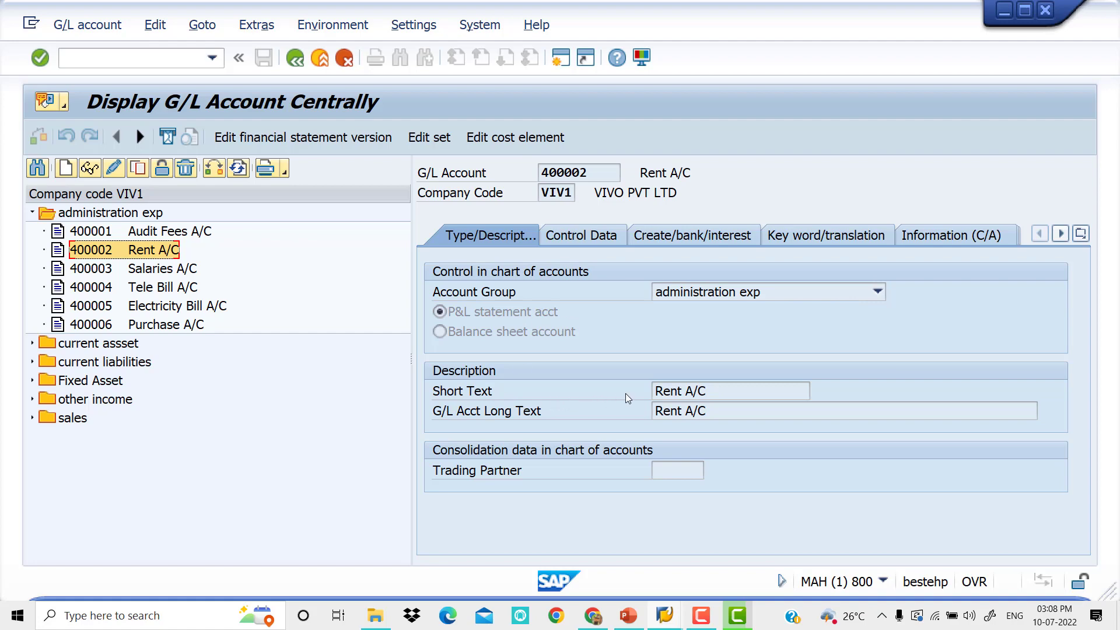
{"action": "left_click", "coordinate": [596, 237]}
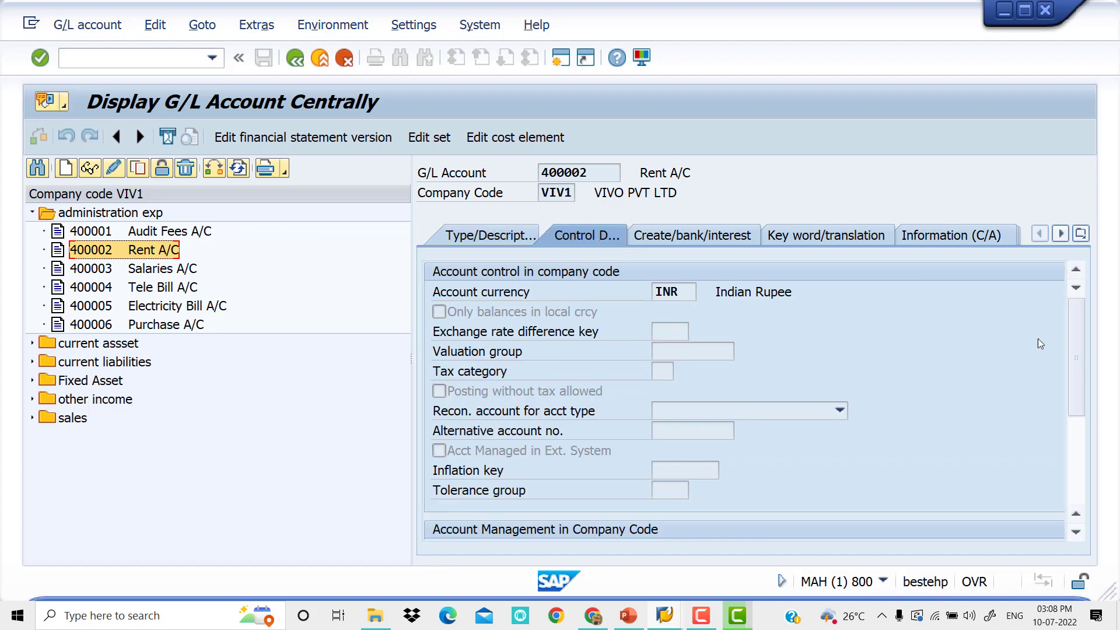
{"action": "left_click_drag", "start_coordinate": [1076, 342], "coordinate": [1076, 452]}
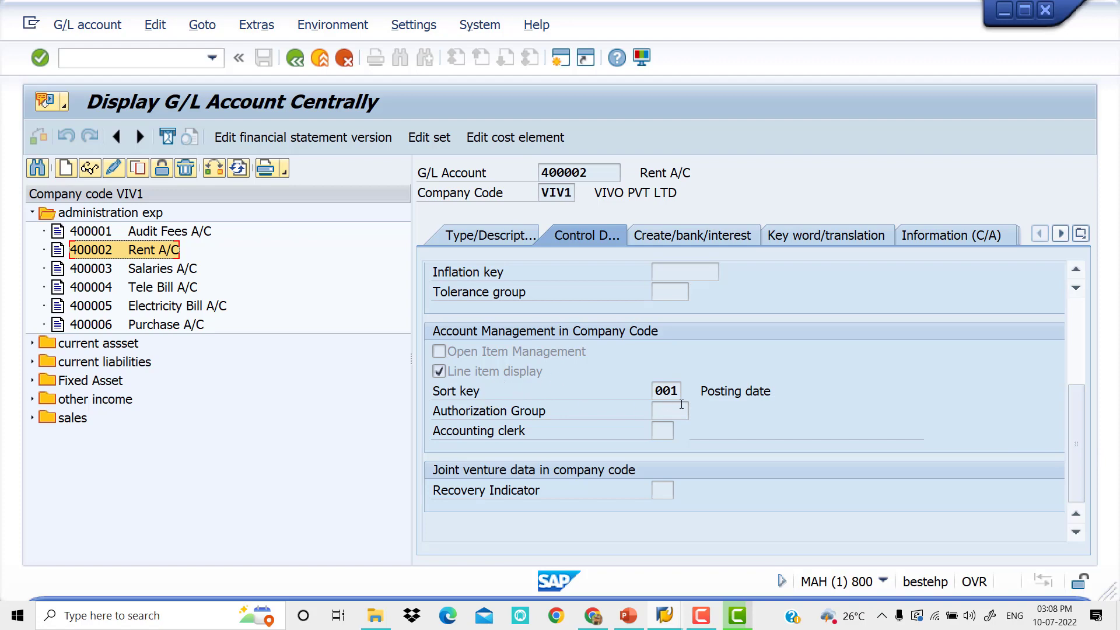
{"action": "left_click", "coordinate": [711, 233]}
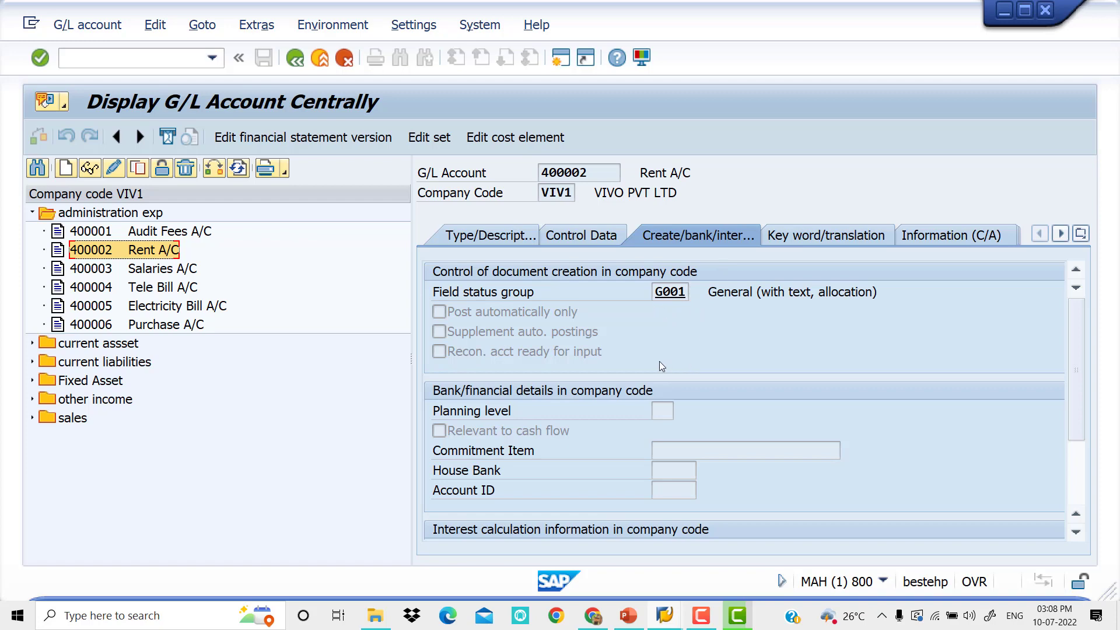
Step: Leave the account display and start the G/L account posting transaction with /NF-02
{"action": "left_click", "coordinate": [146, 65]}
{"action": "type", "text": "/F"}
{"action": "key", "text": "BackSpace"}
{"action": "type", "text": "NF-02"}
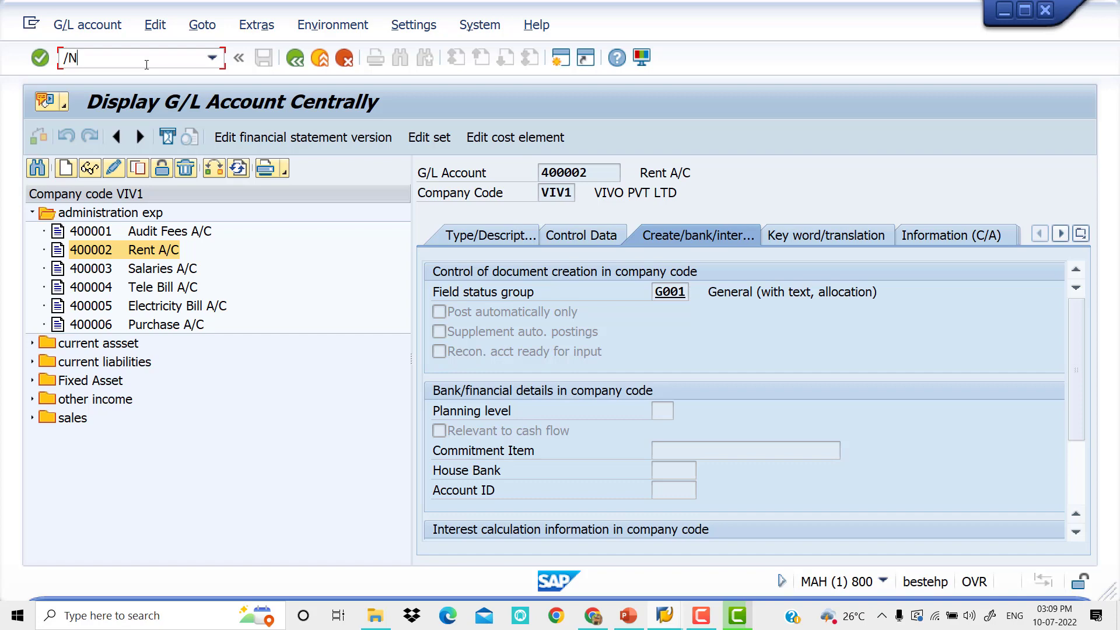
{"action": "key", "text": "Return"}
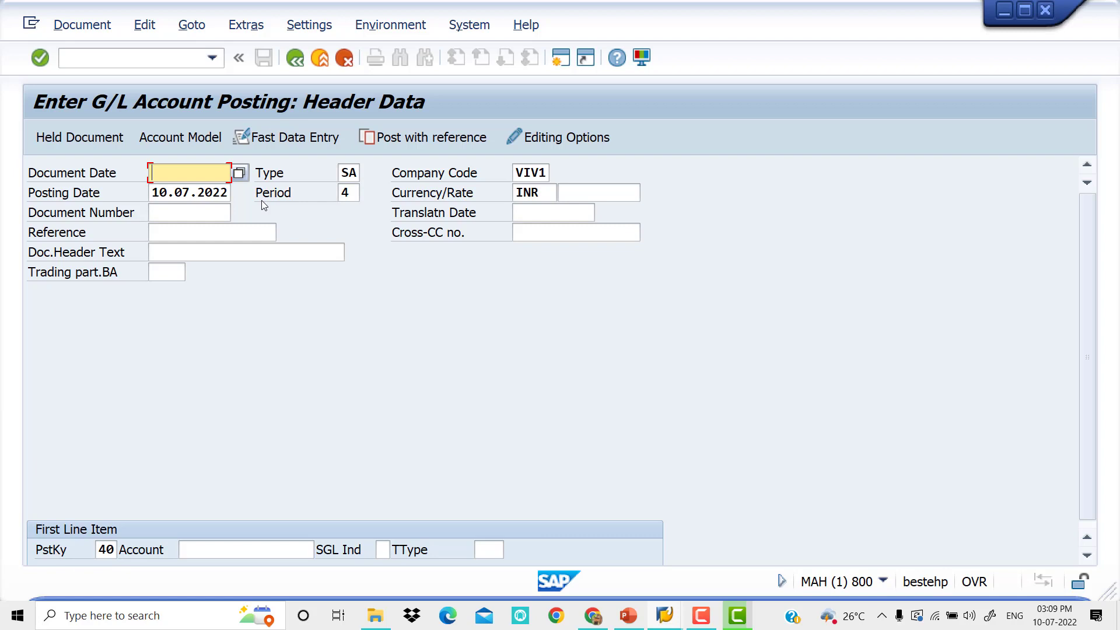
Step: Set the document date to 10.07.2022 and fill the reference with the earlier entry GL-01 in the posting header
{"action": "key", "text": "Down"}
{"action": "key", "text": "Return"}
{"action": "key", "text": "Tab"}
{"action": "key", "text": "Tab"}
{"action": "key", "text": "Tab"}
{"action": "key", "text": "Tab"}
{"action": "key", "text": "Tab"}
{"action": "key", "text": "Tab"}
{"action": "key", "text": "Tab"}
{"action": "key", "text": "Tab"}
{"action": "key", "text": "Down"}
{"action": "key", "text": "Return"}
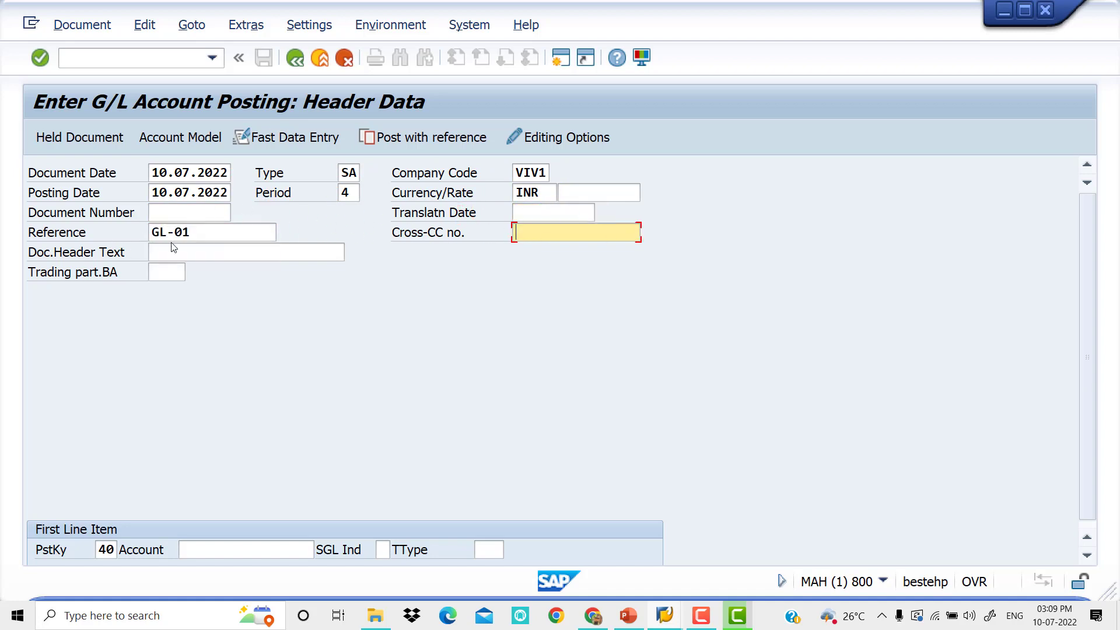
Step: Change the header reference to GL-02 and go to the first line item's posting key
{"action": "left_click", "coordinate": [209, 231]}
{"action": "key", "text": "BackSpace"}
{"action": "key", "text": "BackSpace"}
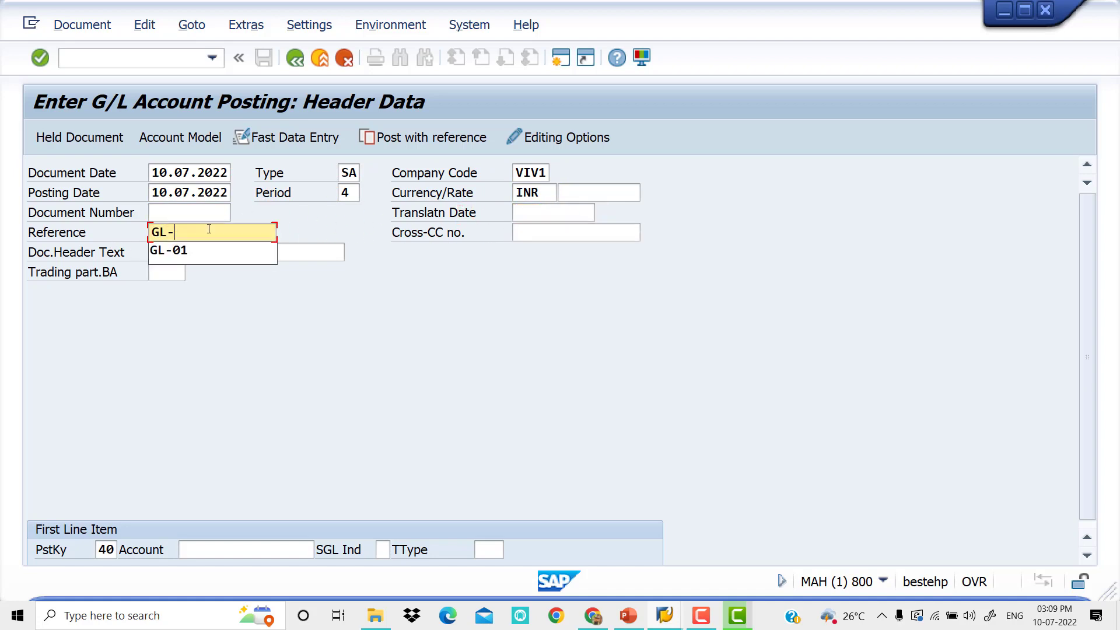
{"action": "type", "text": "02"}
{"action": "key", "text": "Tab"}
{"action": "key", "text": "Tab"}
{"action": "key", "text": "Tab"}
{"action": "key", "text": "Tab"}
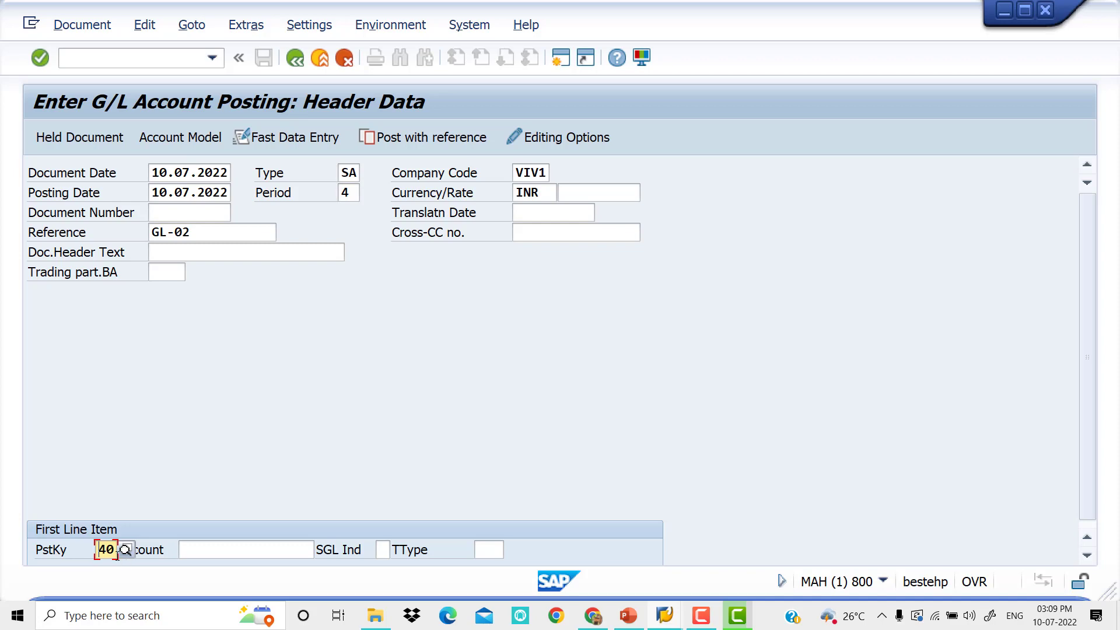
Step: Look through the list of posting keys for the debit and credit entry keys, and close it
{"action": "left_click", "coordinate": [125, 550]}
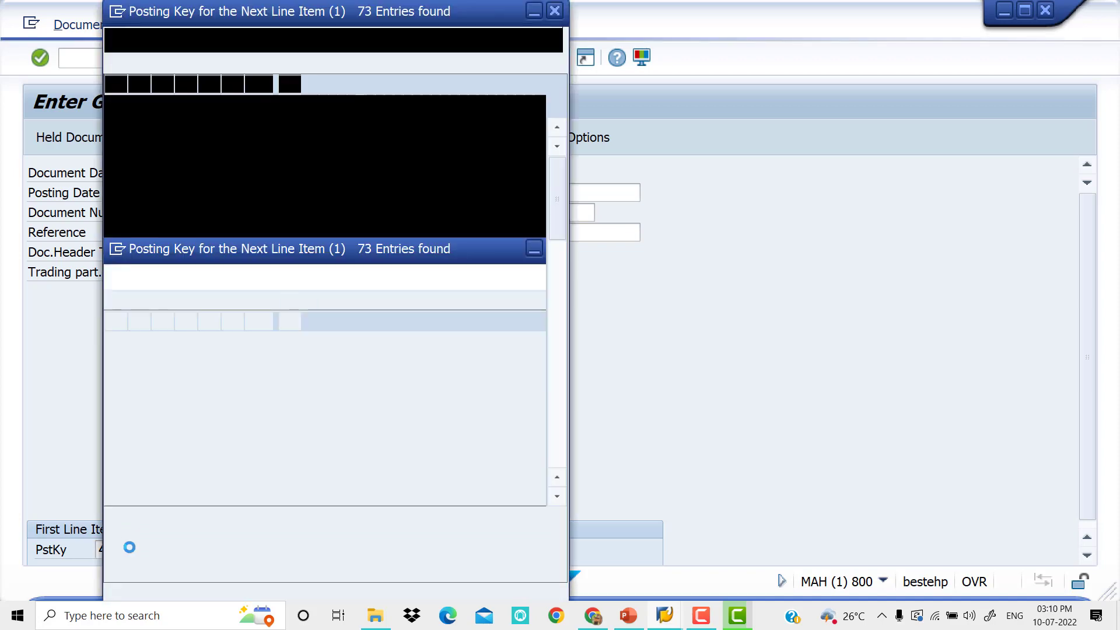
{"action": "scroll", "coordinate": [178, 437], "scroll_direction": "down", "scroll_amount": 5}
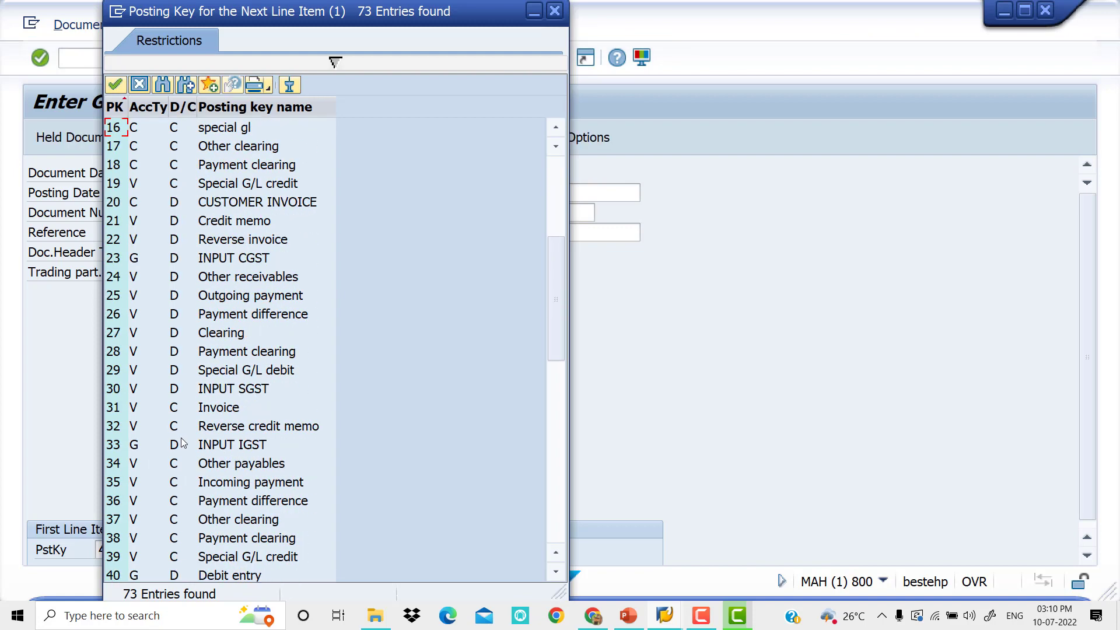
{"action": "scroll", "coordinate": [182, 444], "scroll_direction": "down", "scroll_amount": 4}
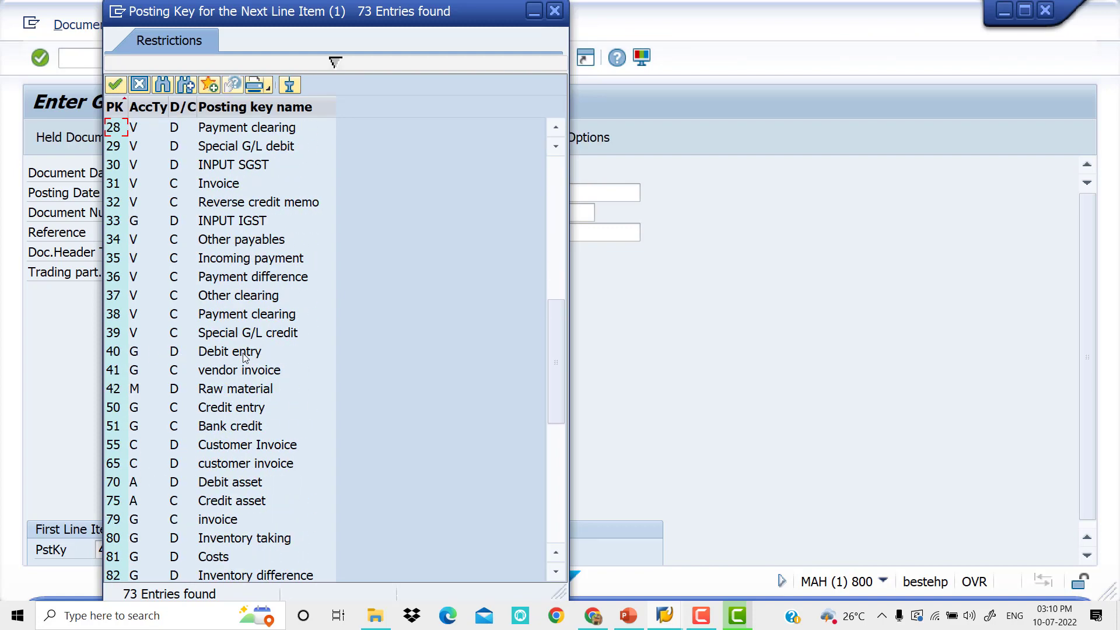
{"action": "left_click", "coordinate": [554, 11]}
Step: Look up the first line item's account, assign 400005 (Electricity Bill A/C), and open its item entry screen
{"action": "left_click", "coordinate": [244, 548]}
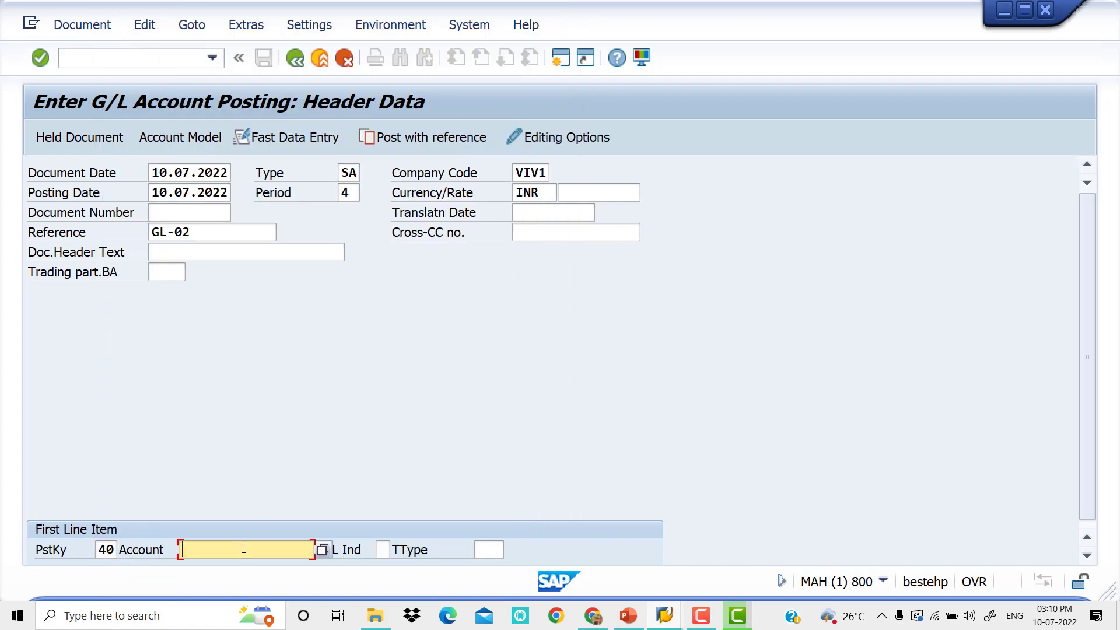
{"action": "left_click", "coordinate": [322, 549]}
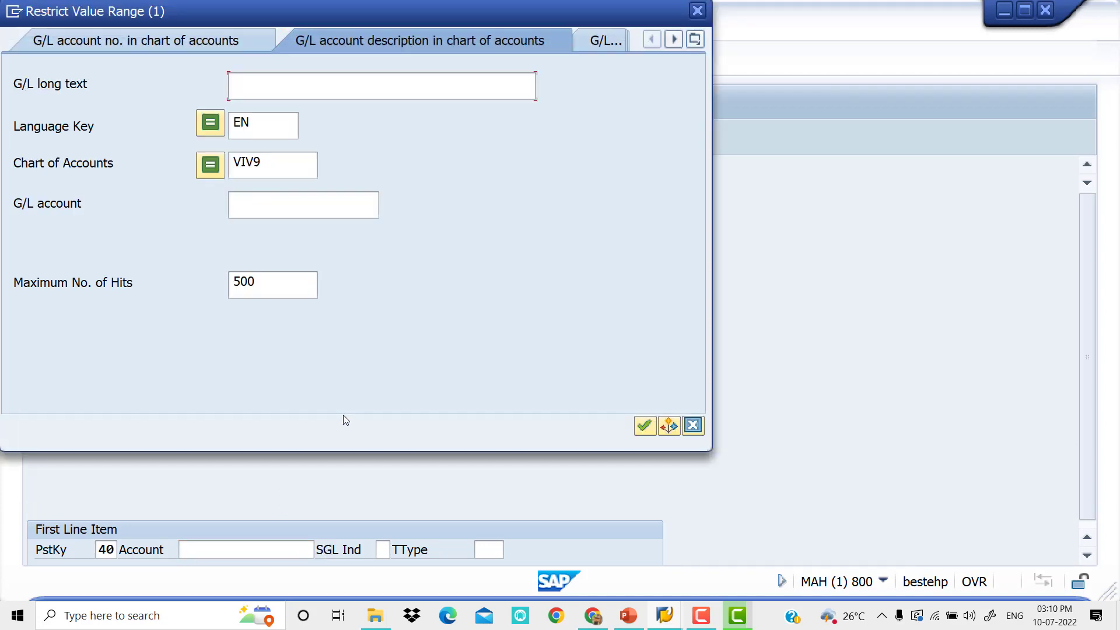
{"action": "key", "text": "Return"}
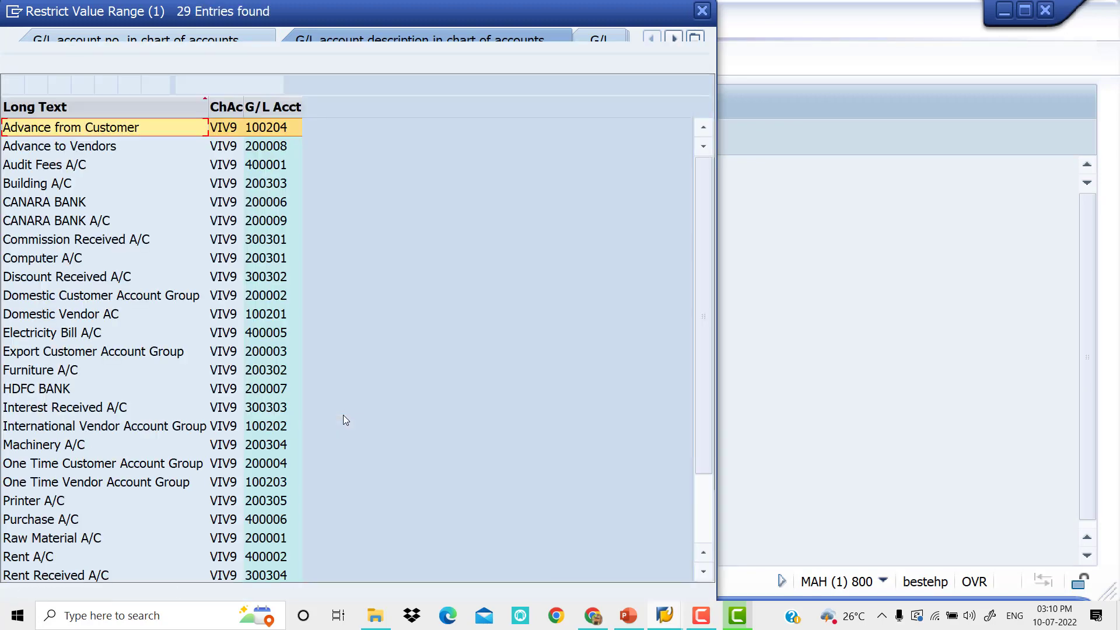
{"action": "key", "text": "Down"}
{"action": "key", "text": "Down"}
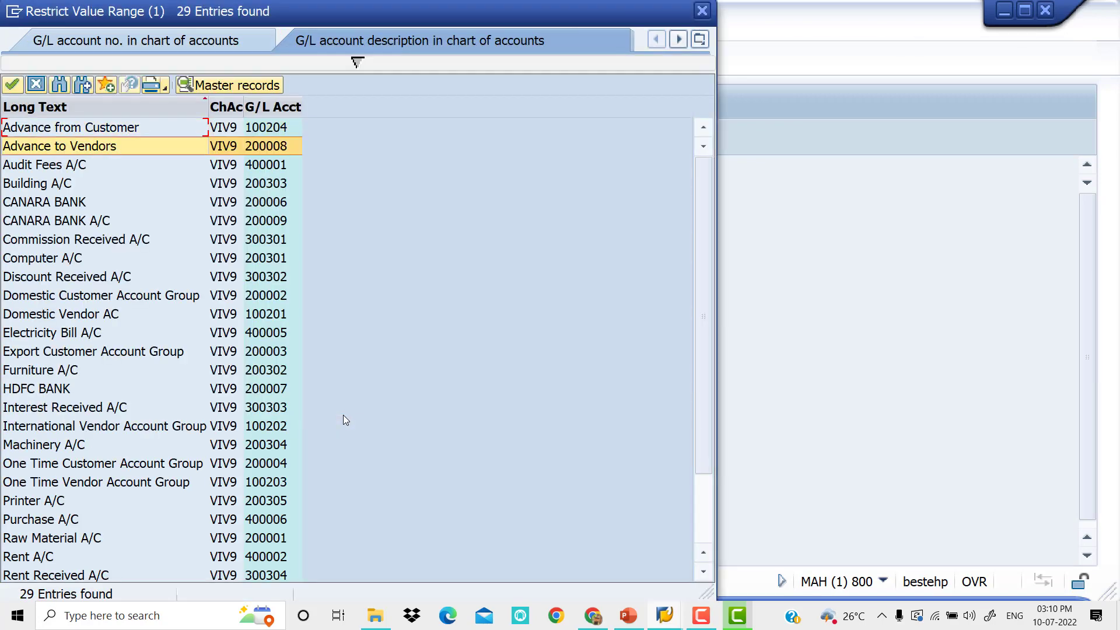
{"action": "key", "text": "Down"}
{"action": "key", "text": "Down"}
{"action": "key", "text": "Down"}
{"action": "key", "text": "Down"}
{"action": "key", "text": "Down"}
{"action": "key", "text": "Down"}
{"action": "key", "text": "Down"}
{"action": "key", "text": "Down"}
{"action": "key", "text": "Down"}
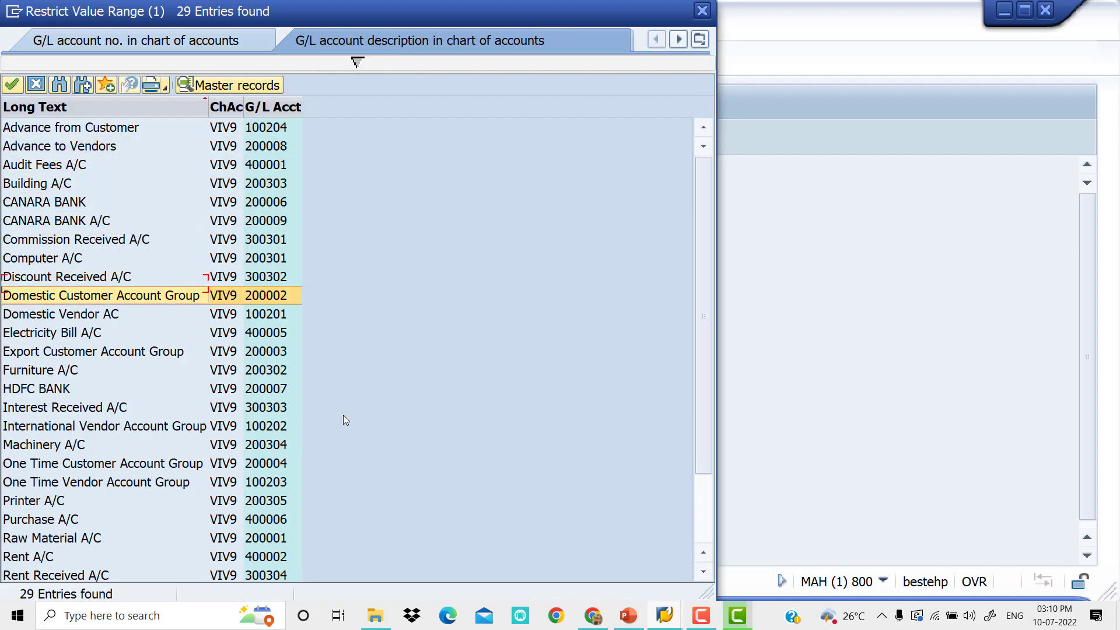
{"action": "key", "text": "Escape"}
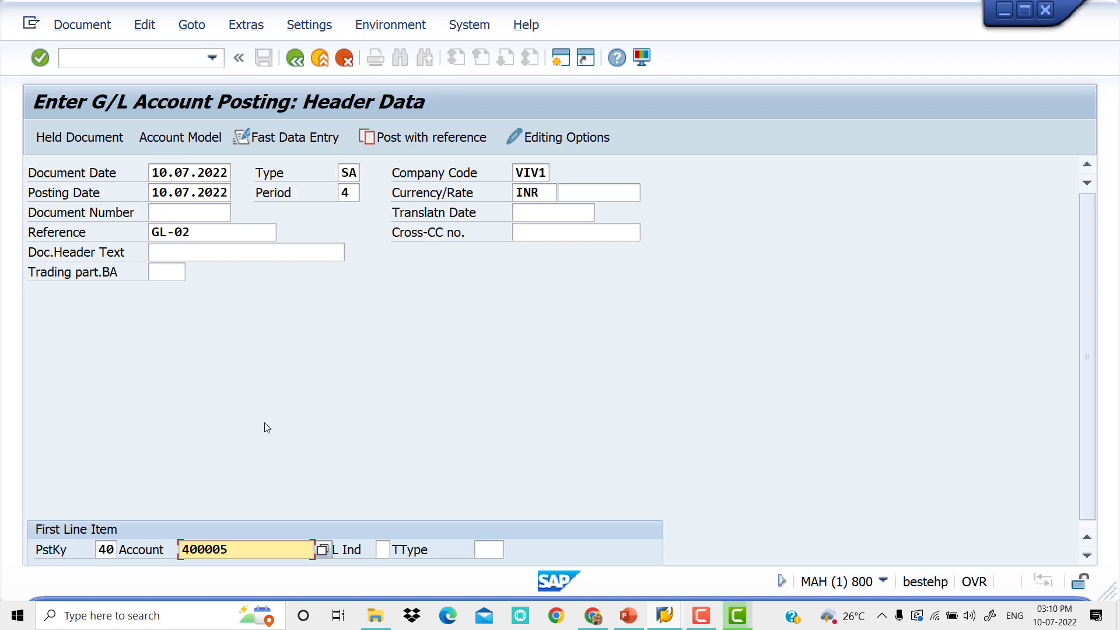
{"action": "key", "text": "Return"}
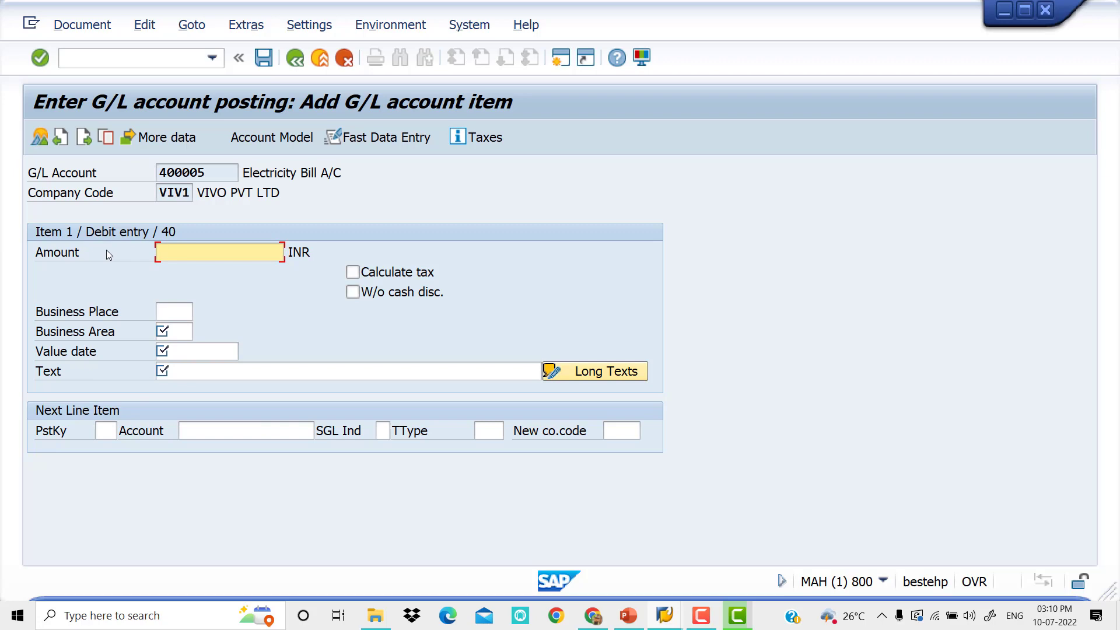
Step: Enter an amount of 5000 INR for the Electricity Bill debit item
{"action": "type", "text": "50"}
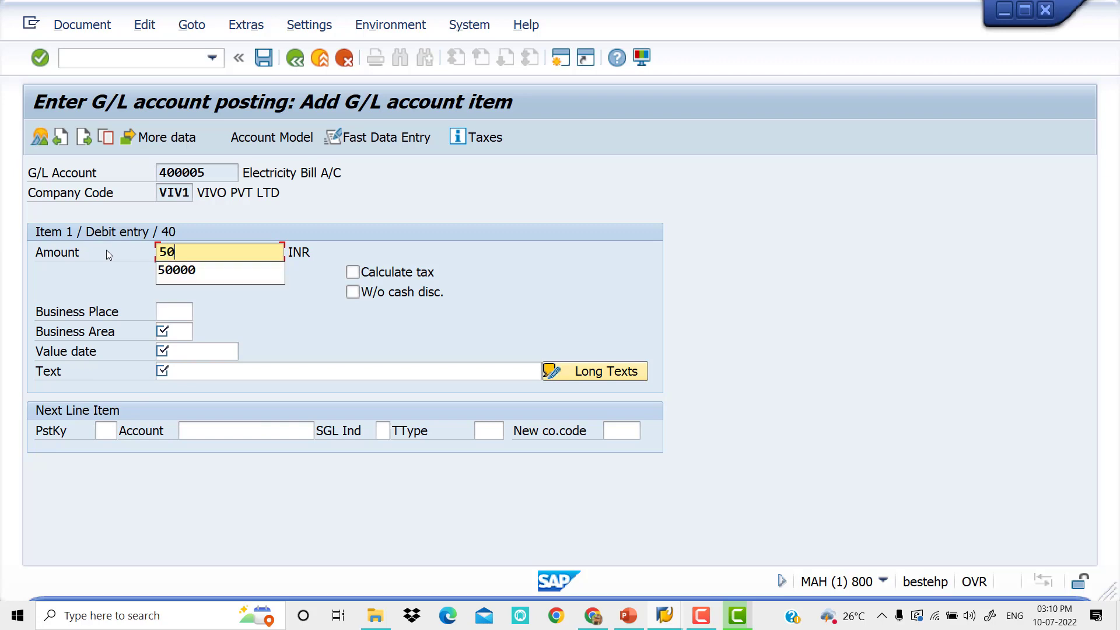
{"action": "type", "text": "000"}
{"action": "key", "text": "BackSpace"}
{"action": "key", "text": "Tab"}
{"action": "key", "text": "Tab"}
{"action": "key", "text": "Tab"}
{"action": "key", "text": "Tab"}
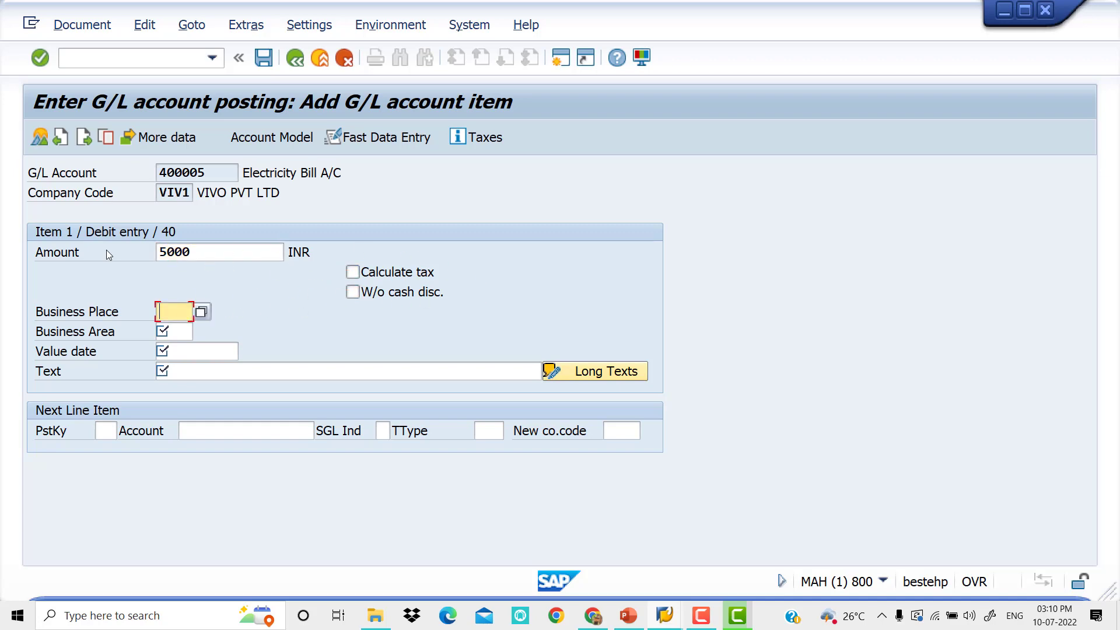
Step: Set the debit item's business area to VIV0 and its value date to 10.07.2022
{"action": "key", "text": "BackSpace"}
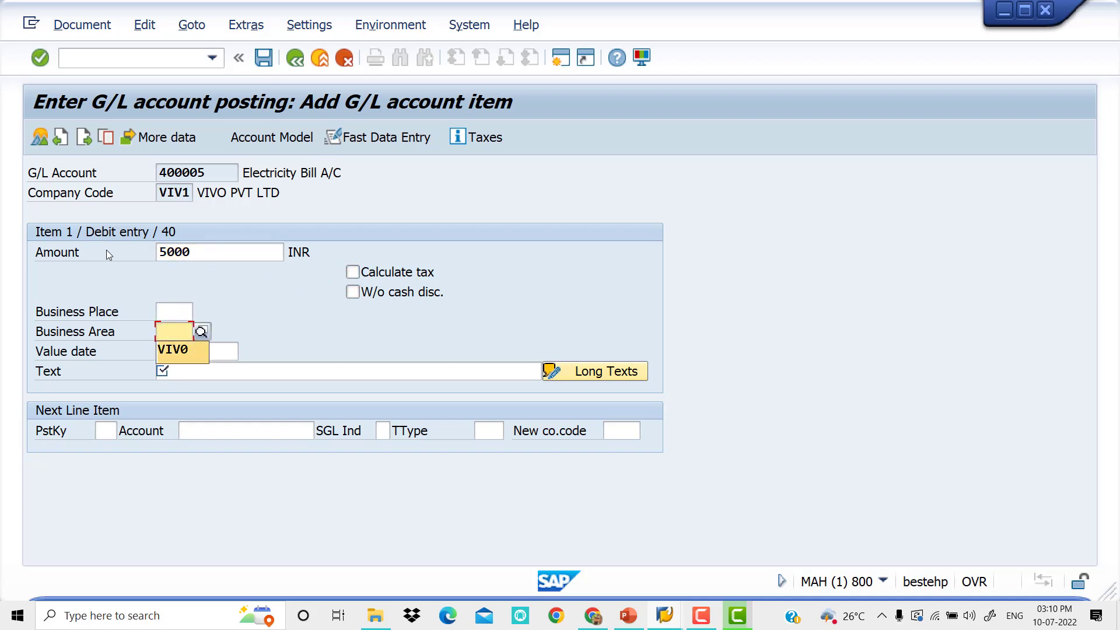
{"action": "key", "text": "Down"}
{"action": "key", "text": "Tab"}
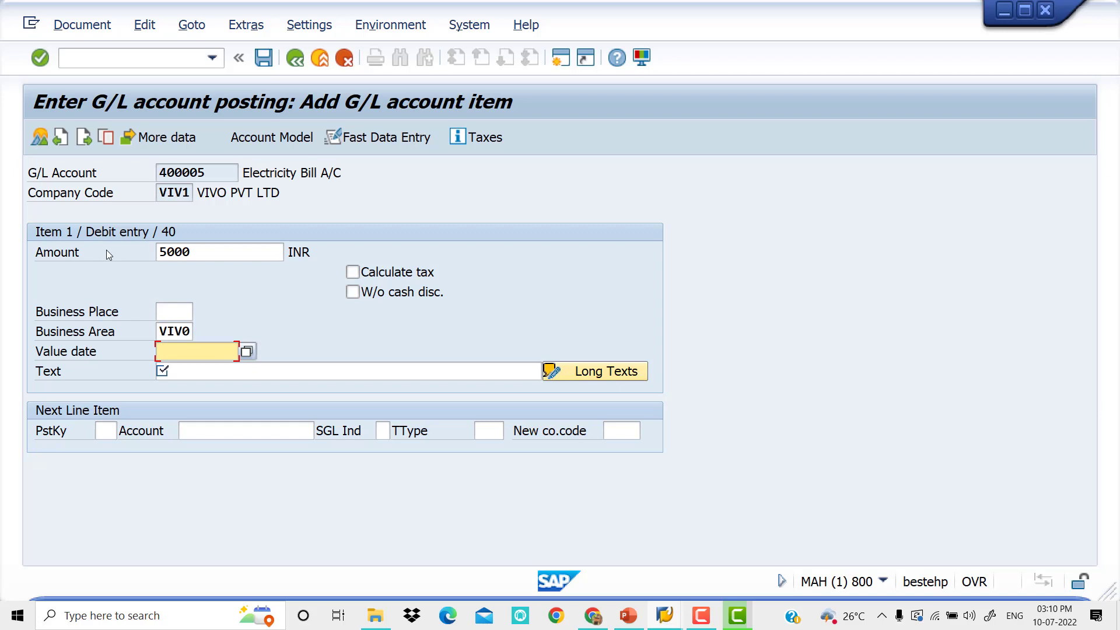
{"action": "key", "text": "BackSpace"}
{"action": "key", "text": "Down"}
{"action": "key", "text": "Tab"}
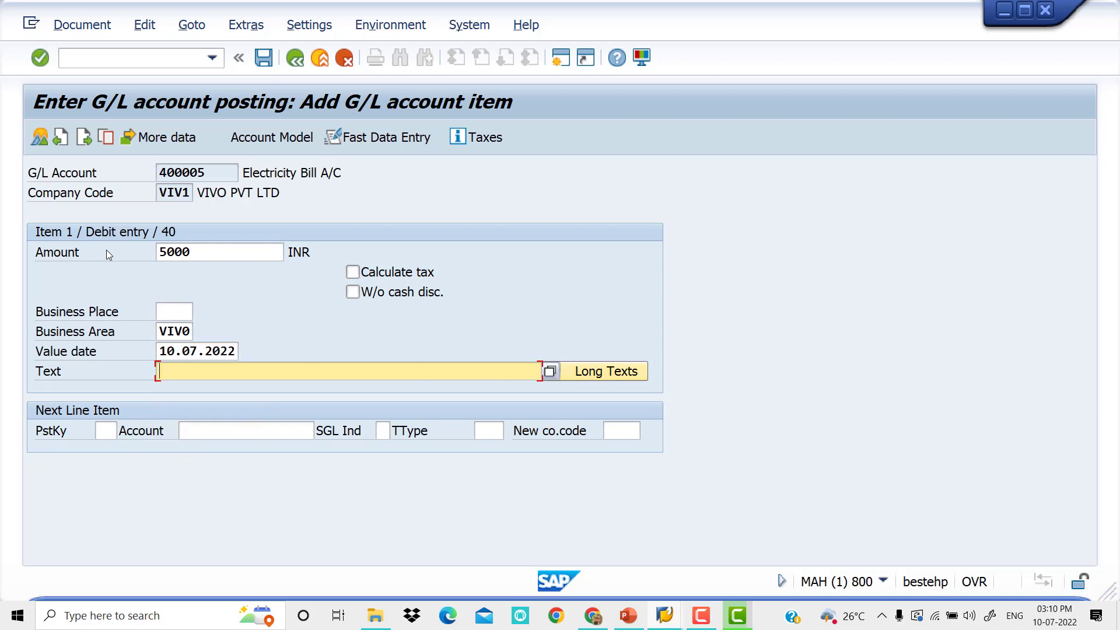
Step: Enter Electricity Bill as the debit item's text and move on to the next line item's posting key
{"action": "key", "text": "BackSpace"}
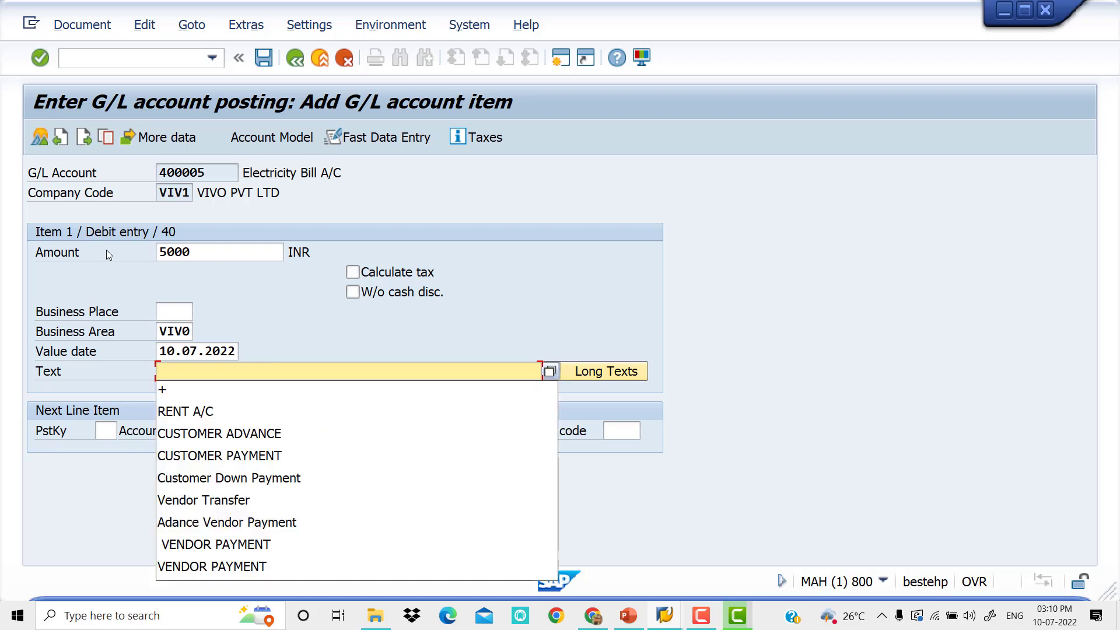
{"action": "type", "text": "E"}
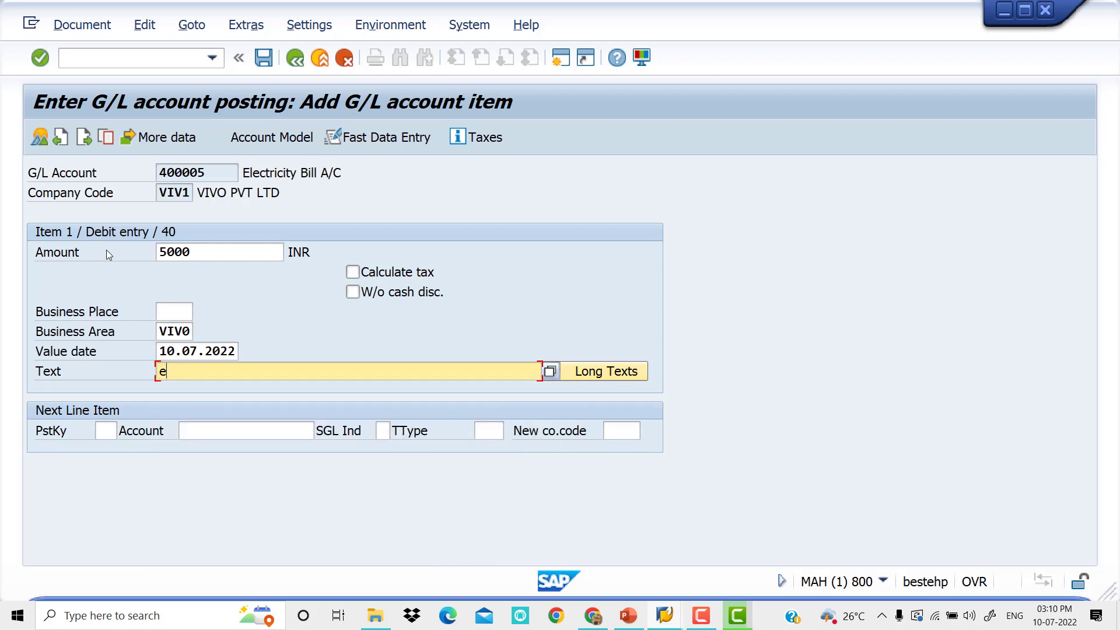
{"action": "type", "text": "lectir"}
{"action": "key", "text": "BackSpace"}
{"action": "key", "text": "BackSpace"}
{"action": "type", "text": "ricity Bill"}
{"action": "key", "text": "Tab"}
{"action": "key", "text": "Tab"}
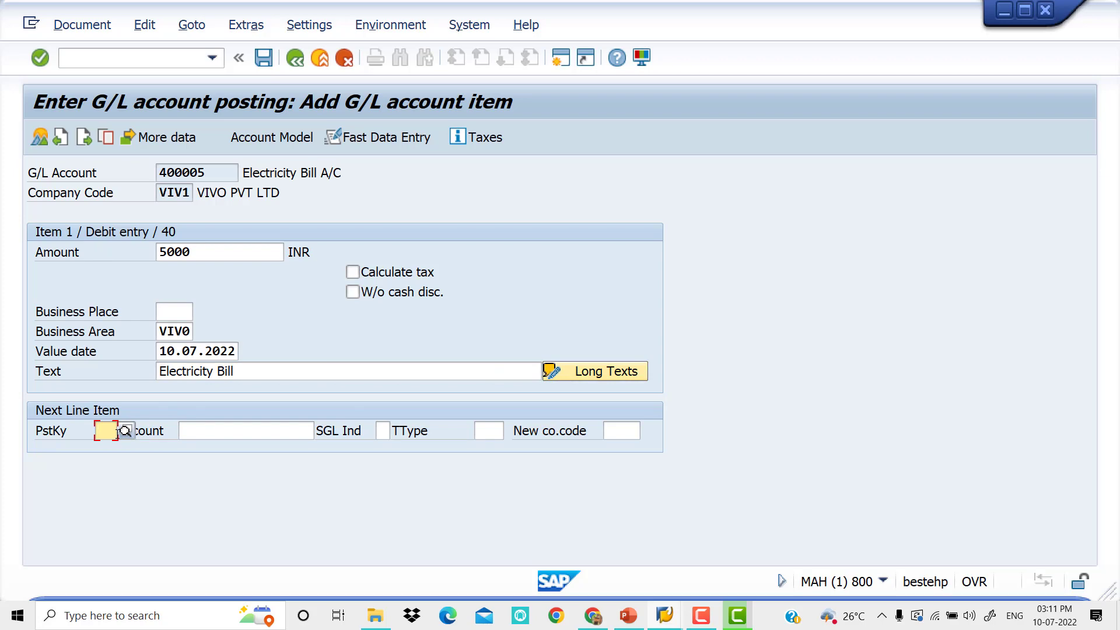
Step: Look up the posting key for the next line item and choose 50 (Credit entry)
{"action": "left_click", "coordinate": [128, 435]}
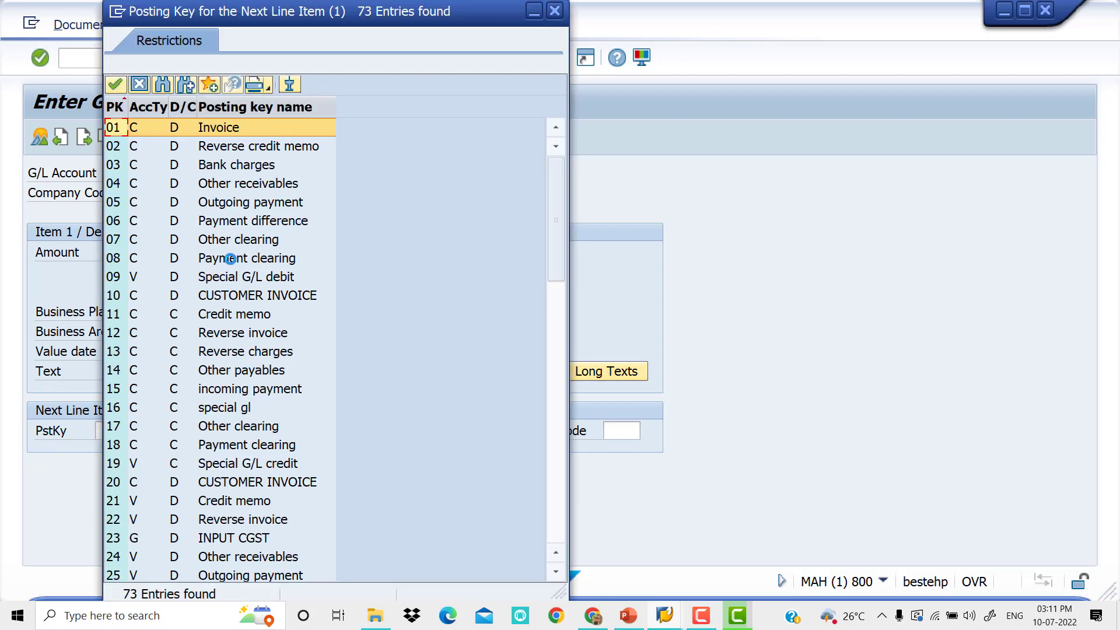
{"action": "scroll", "coordinate": [230, 274], "scroll_direction": "down", "scroll_amount": 5}
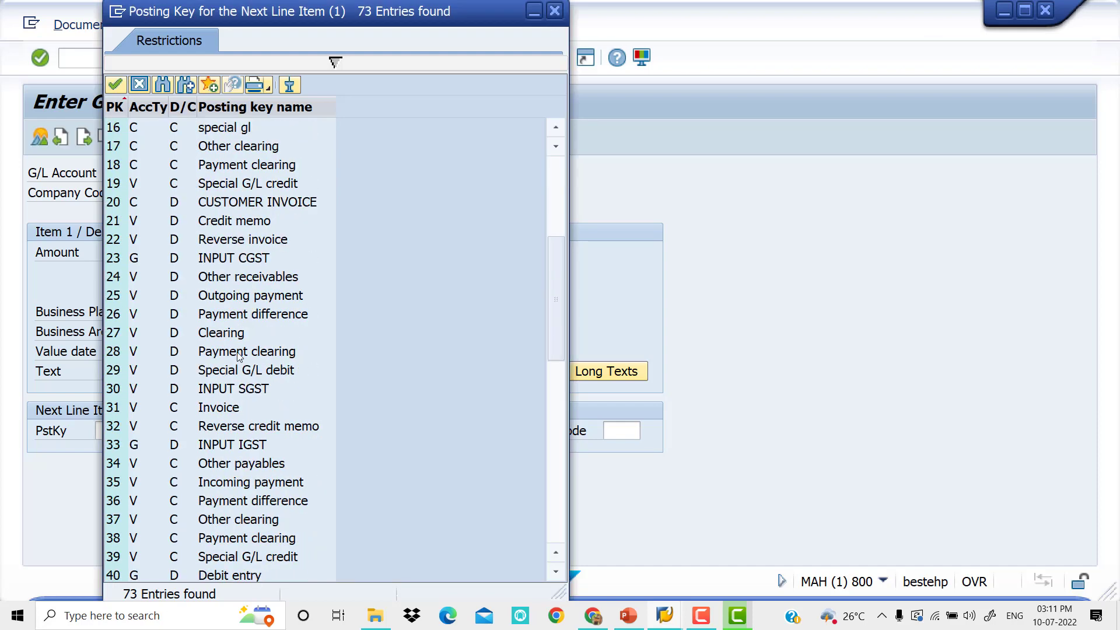
{"action": "scroll", "coordinate": [238, 350], "scroll_direction": "down", "scroll_amount": 4}
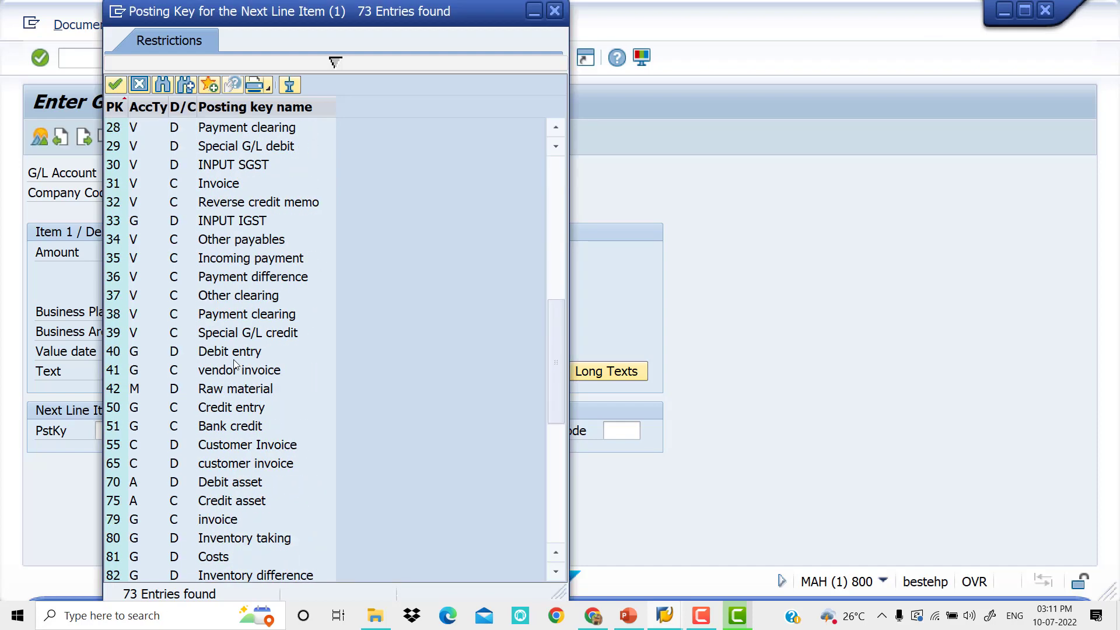
{"action": "double_click", "coordinate": [228, 409]}
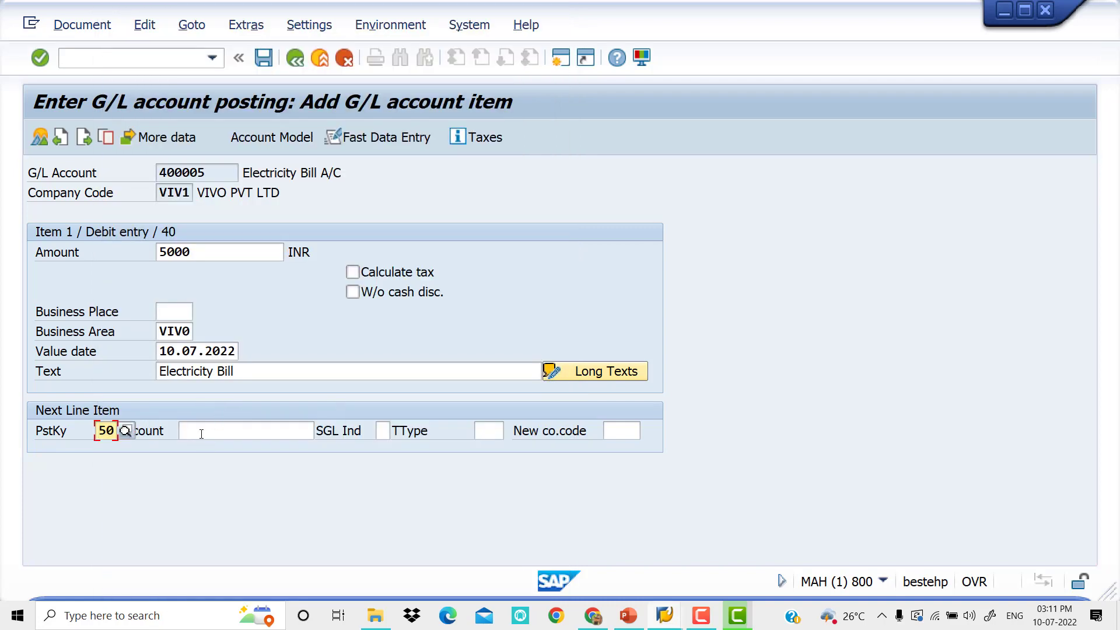
Step: Search the G/L accounts for sbi, assign 200005 (SBI BANK A/C) to the next line item, and open its entry screen
{"action": "left_click", "coordinate": [201, 434]}
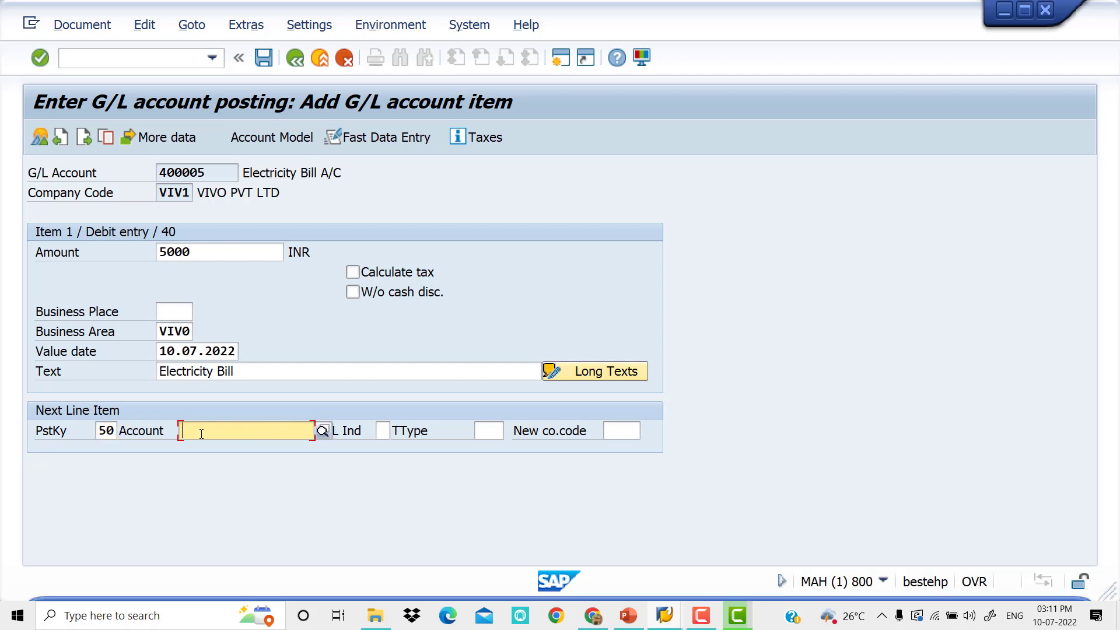
{"action": "left_click", "coordinate": [323, 431]}
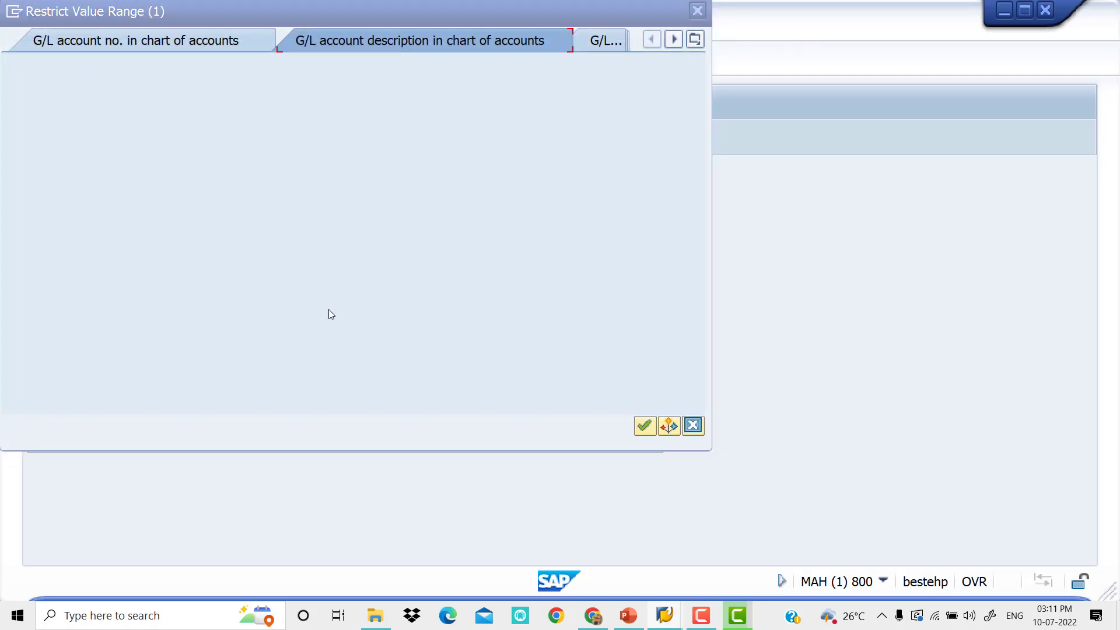
{"action": "key", "text": "Return"}
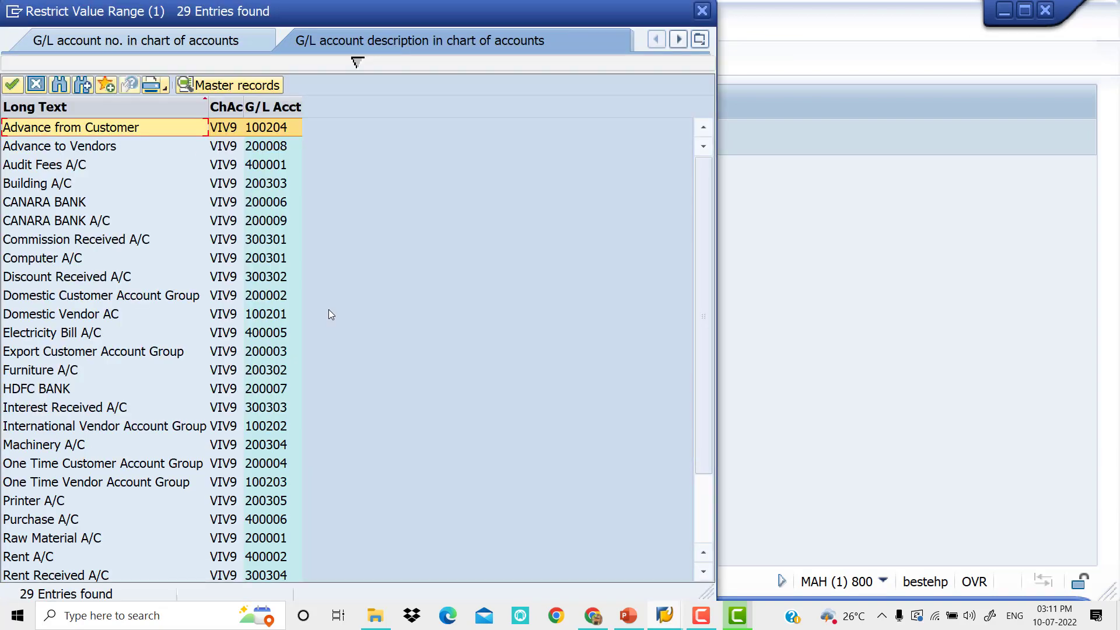
{"action": "left_click", "coordinate": [60, 85]}
{"action": "type", "text": "sbi"}
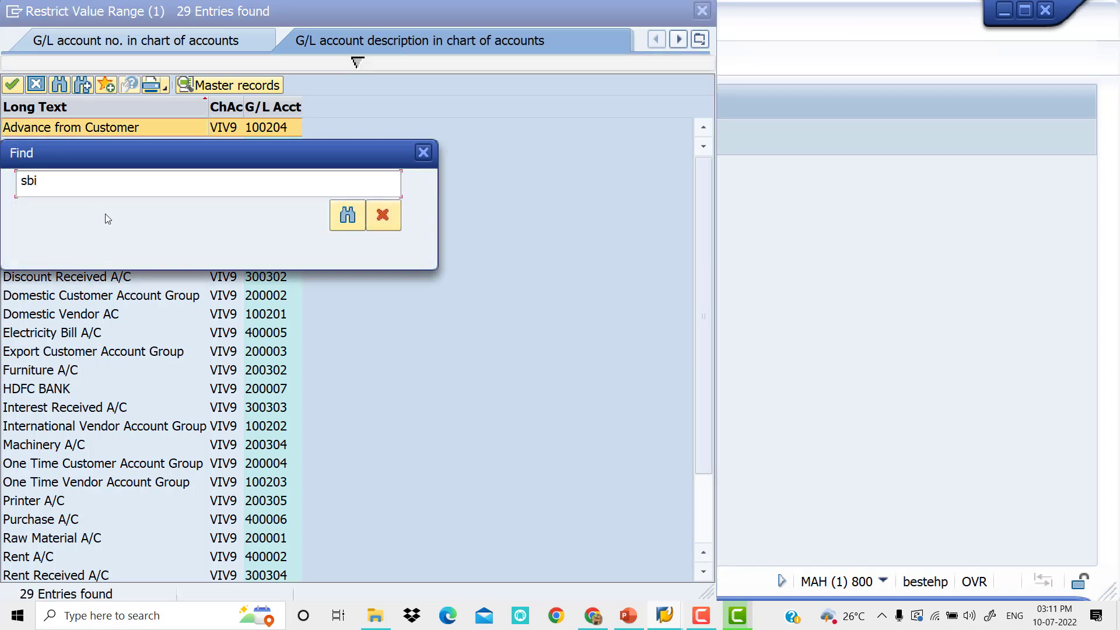
{"action": "key", "text": "Return"}
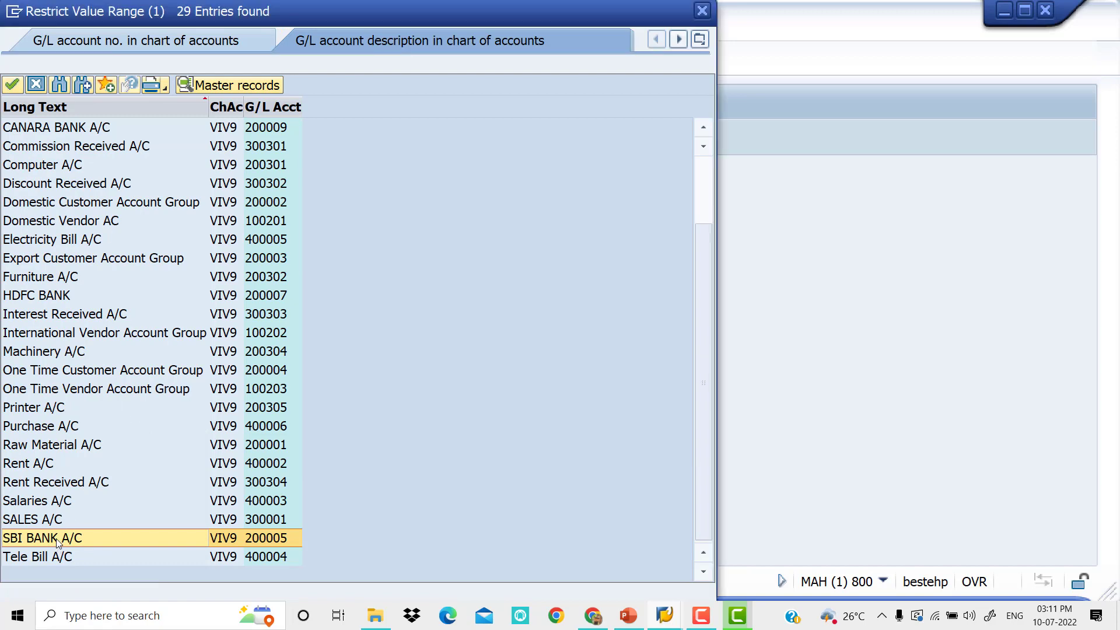
{"action": "double_click", "coordinate": [129, 539]}
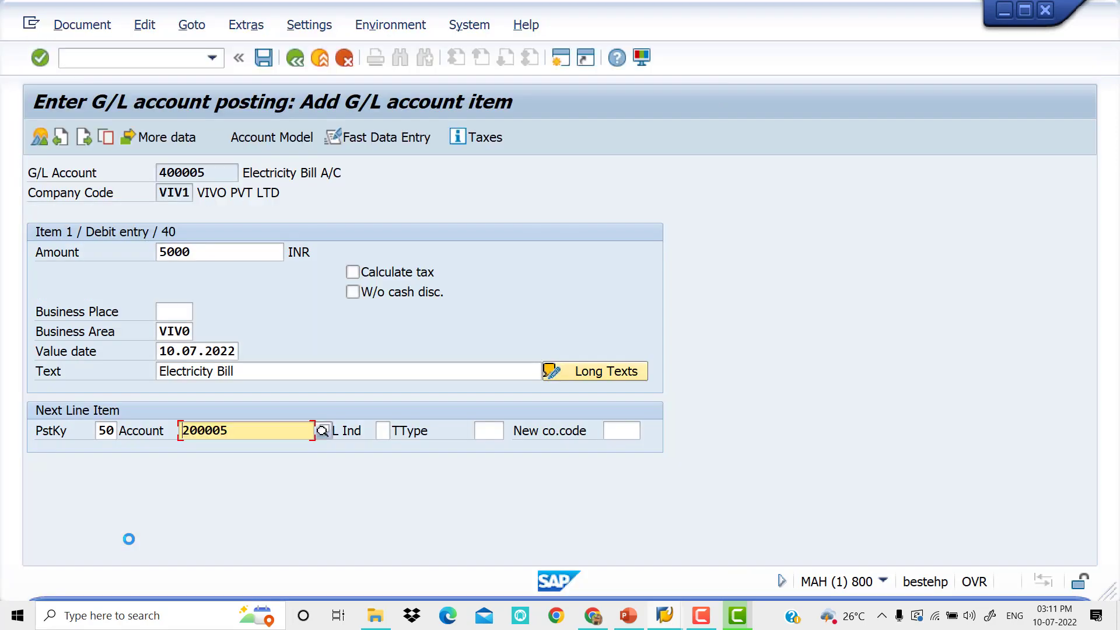
{"action": "key", "text": "Return"}
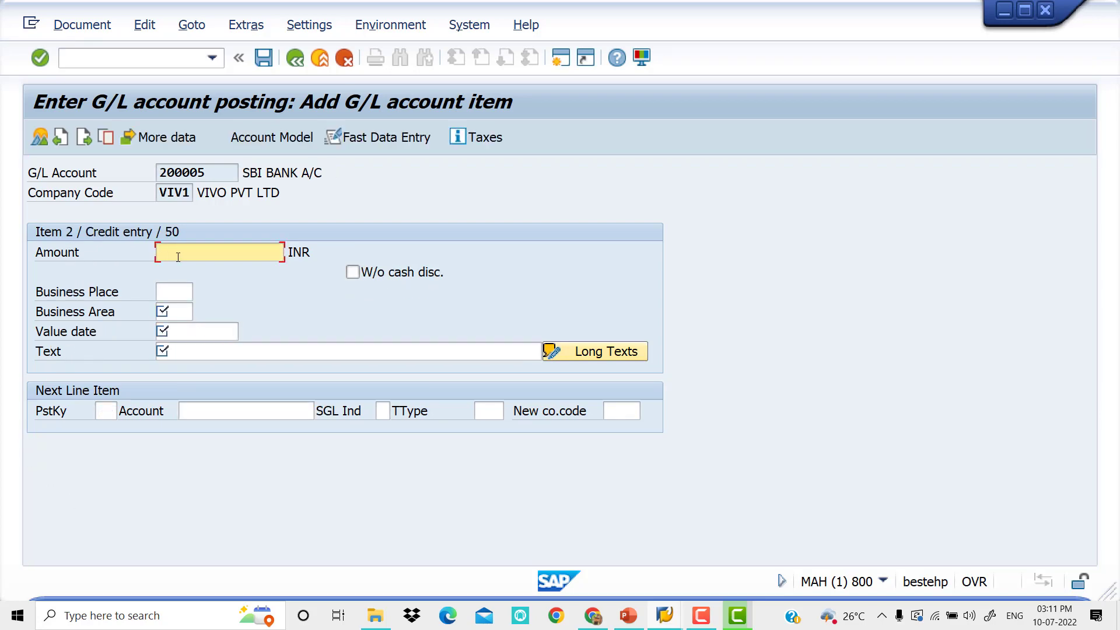
Step: Fill in the SBI bank credit item with amount *, business area VIV0, value date 10.07.2022 and text Electricity Bill
{"action": "type", "text": "*"}
{"action": "key", "text": "Tab"}
{"action": "key", "text": "Tab"}
{"action": "key", "text": "Tab"}
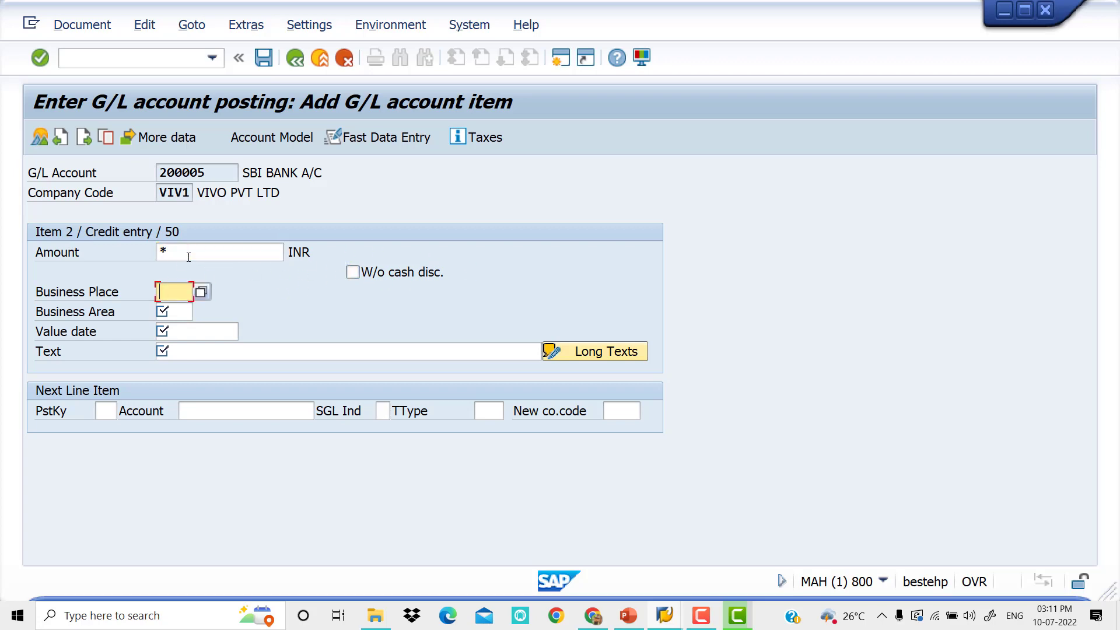
{"action": "type", "text": "VIV0"}
{"action": "key", "text": "Tab"}
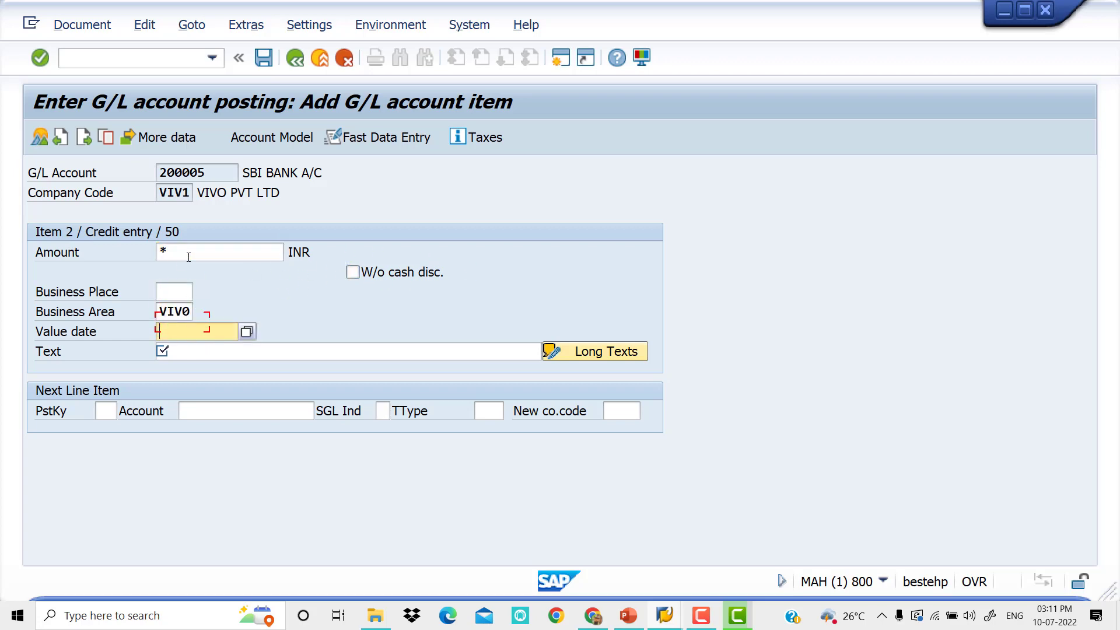
{"action": "key", "text": "BackSpace"}
{"action": "key", "text": "Tab"}
{"action": "key", "text": "BackSpace"}
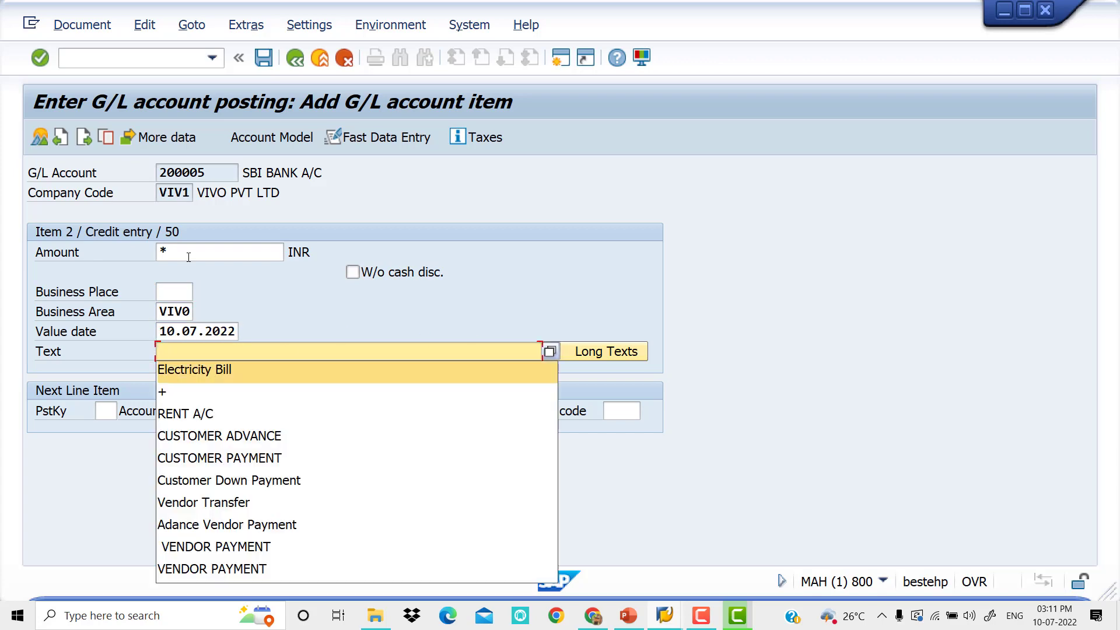
{"action": "key", "text": "Return"}
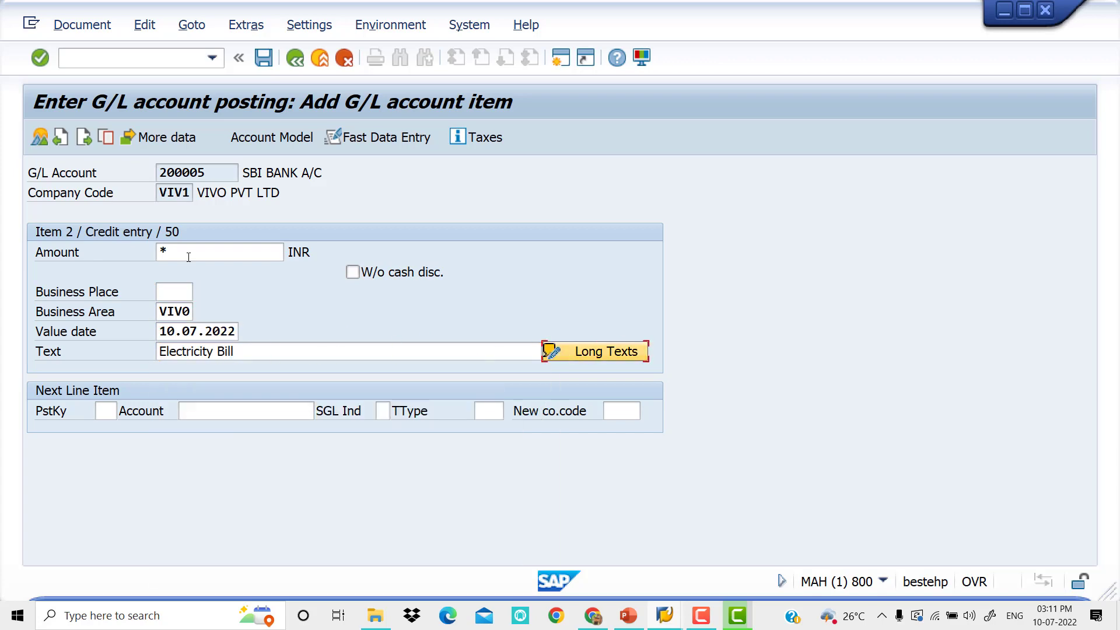
Step: Replace the credit item's text with + to copy the previous item's text, and confirm the item
{"action": "left_click", "coordinate": [267, 350]}
{"action": "key", "text": "BackSpace"}
{"action": "key", "text": "BackSpace"}
{"action": "key", "text": "BackSpace"}
{"action": "key", "text": "BackSpace"}
{"action": "key", "text": "BackSpace"}
{"action": "key", "text": "BackSpace"}
{"action": "key", "text": "BackSpace"}
{"action": "key", "text": "BackSpace"}
{"action": "key", "text": "BackSpace"}
{"action": "key", "text": "BackSpace"}
{"action": "key", "text": "BackSpace"}
{"action": "key", "text": "BackSpace"}
{"action": "key", "text": "BackSpace"}
{"action": "key", "text": "BackSpace"}
{"action": "key", "text": "BackSpace"}
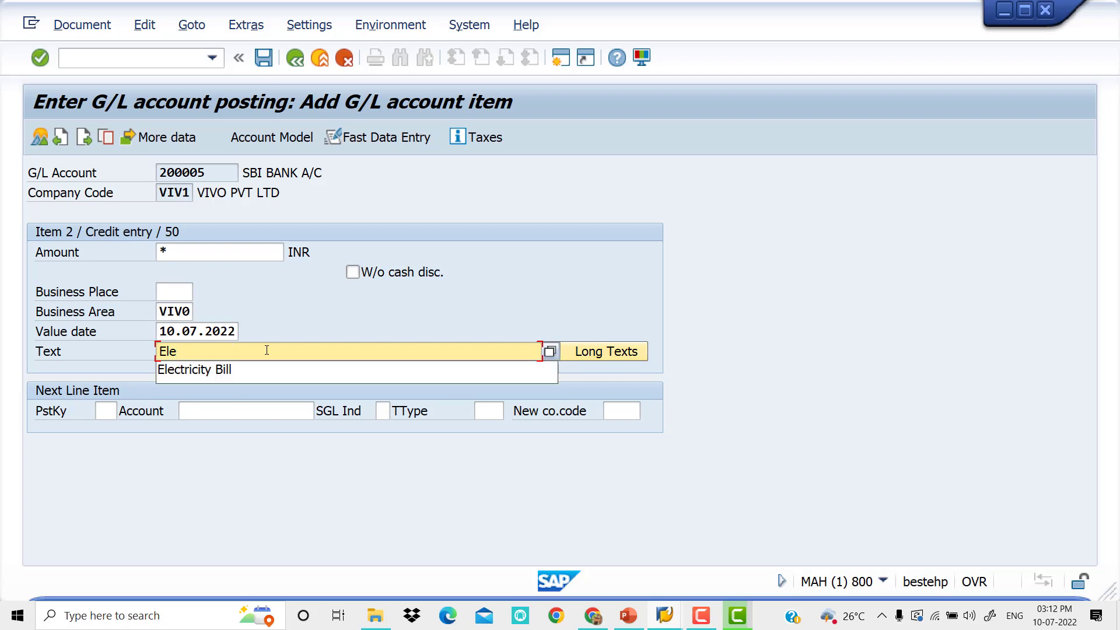
{"action": "key", "text": "BackSpace"}
{"action": "type", "text": "+"}
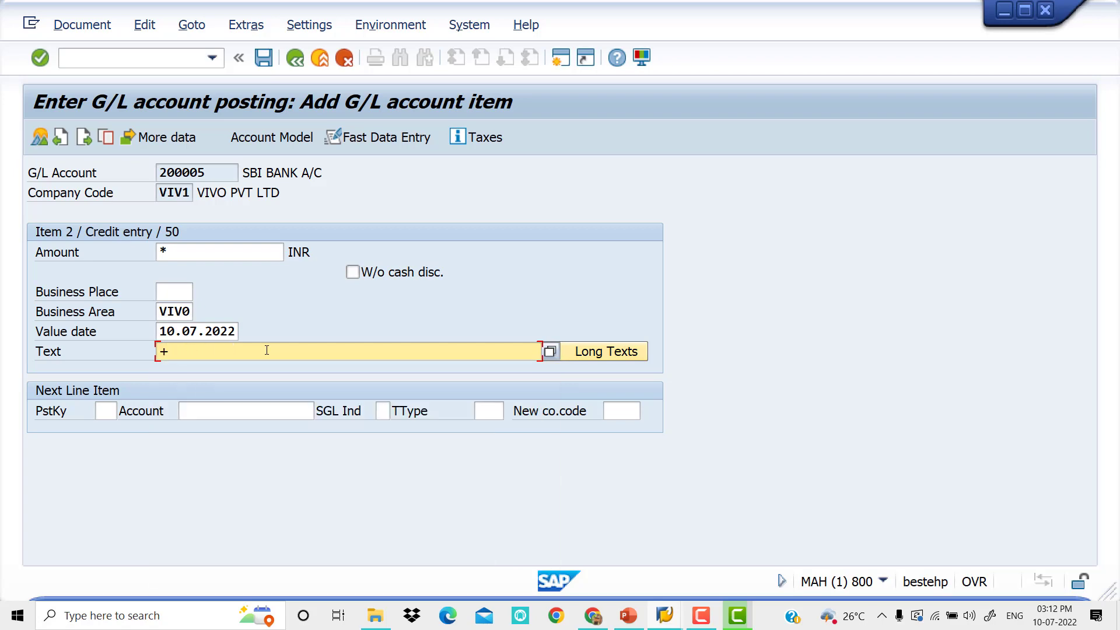
{"action": "key", "text": "Return"}
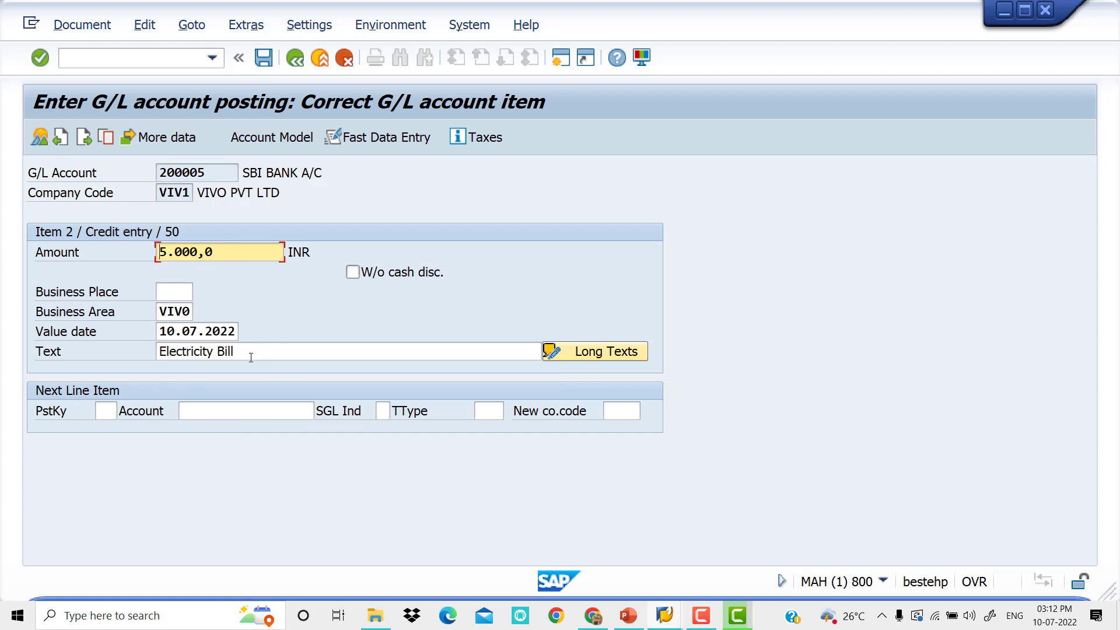
Step: Simulate the electricity bill document and post it
{"action": "left_click", "coordinate": [82, 27]}
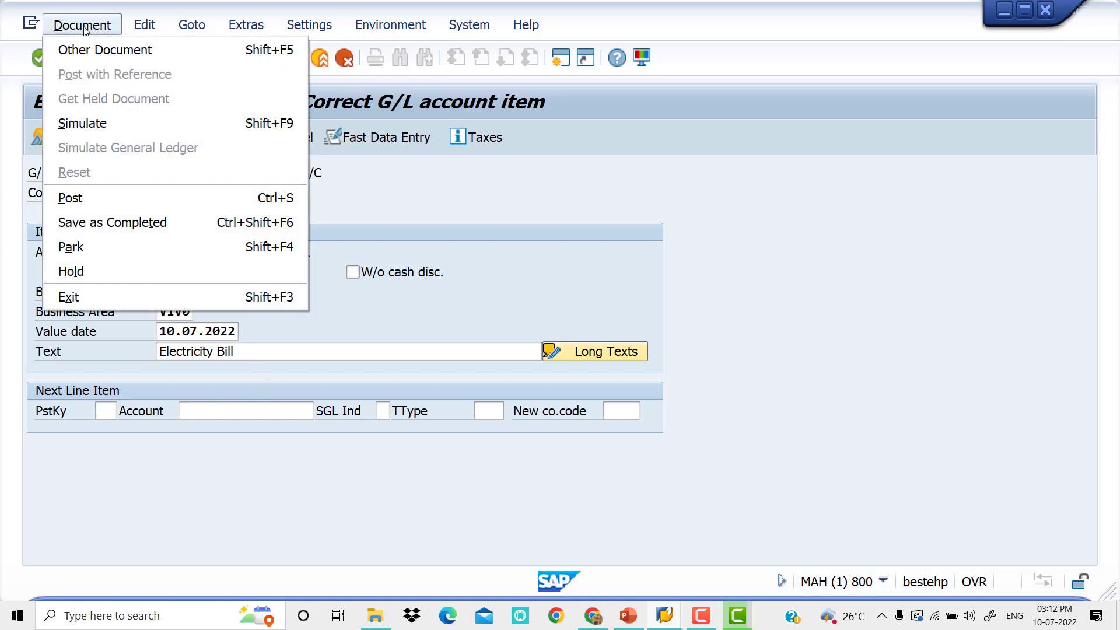
{"action": "left_click", "coordinate": [107, 125]}
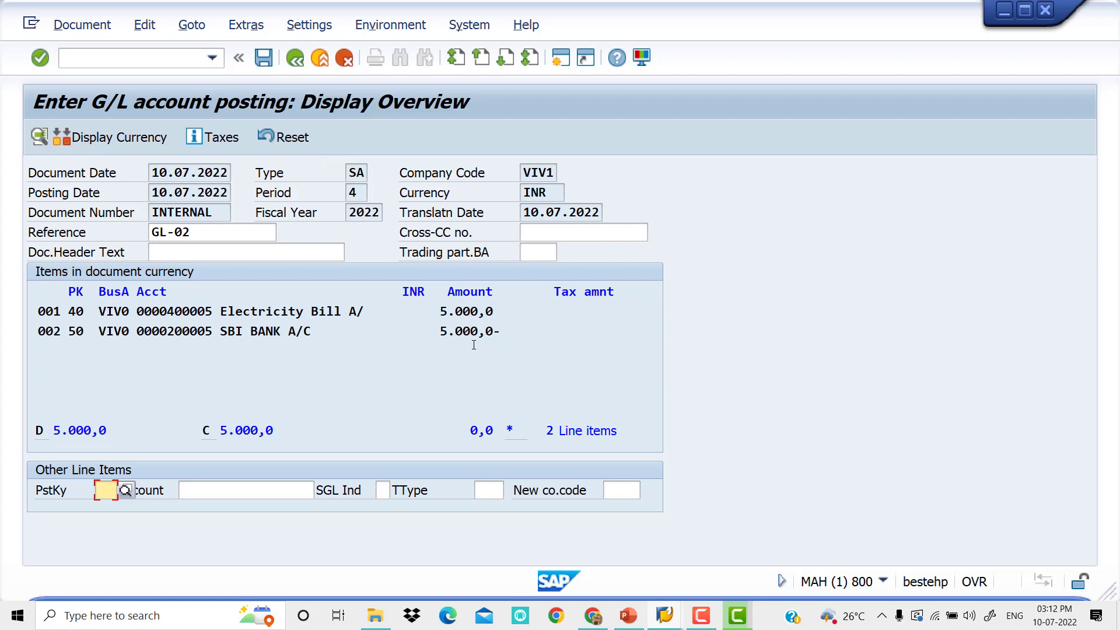
{"action": "left_click", "coordinate": [263, 58]}
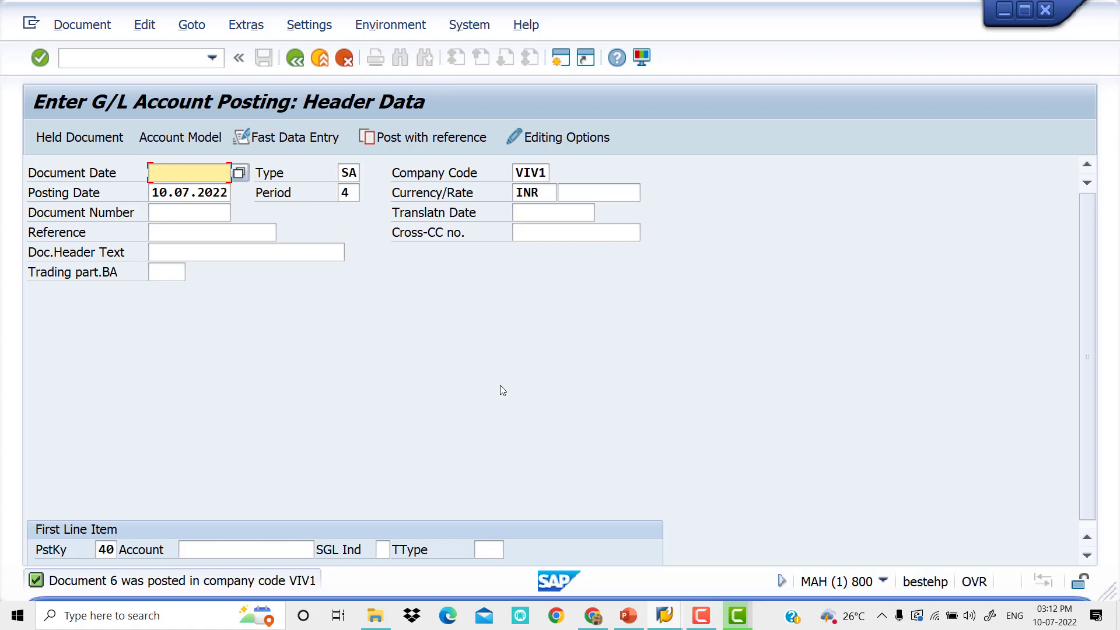
Step: Set the new document's date to 10.07.2022 and its reference to GL-02
{"action": "key", "text": "BackSpace"}
{"action": "key", "text": "Down"}
{"action": "key", "text": "Return"}
{"action": "key", "text": "Tab"}
{"action": "key", "text": "Tab"}
{"action": "key", "text": "Tab"}
{"action": "key", "text": "Tab"}
{"action": "key", "text": "Tab"}
{"action": "key", "text": "Tab"}
{"action": "key", "text": "Tab"}
{"action": "key", "text": "Tab"}
{"action": "key", "text": "Tab"}
{"action": "key", "text": "BackSpace"}
{"action": "key", "text": "Down"}
{"action": "key", "text": "Return"}
{"action": "key", "text": "Tab"}
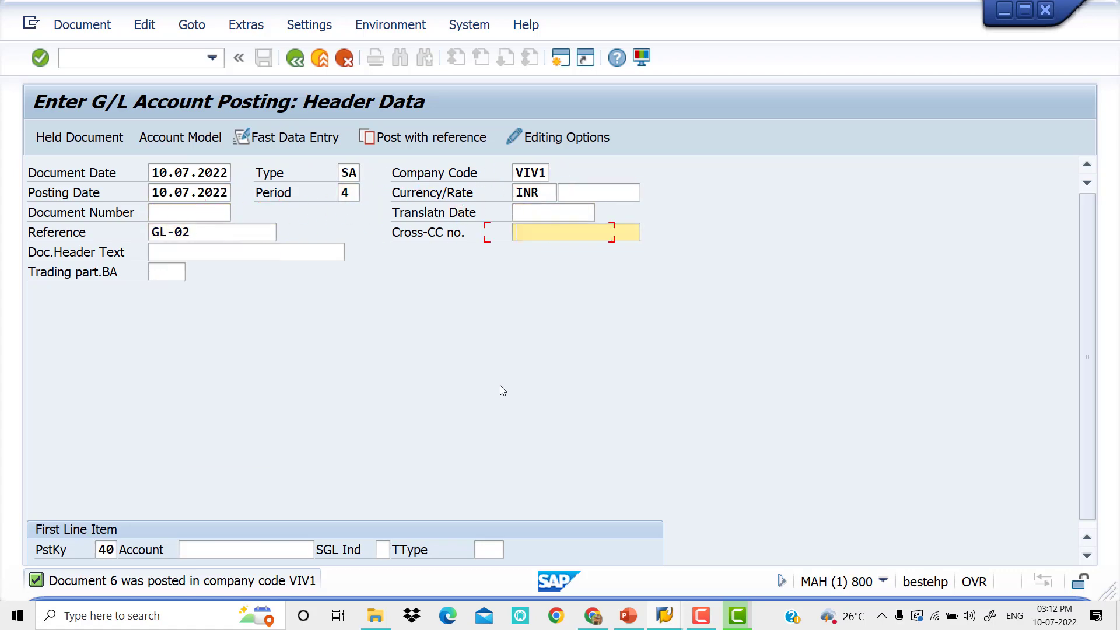
Step: Change the new document's reference to GL-03 and move on to the first line item
{"action": "left_click", "coordinate": [212, 233]}
{"action": "key", "text": "BackSpace"}
{"action": "type", "text": "3"}
{"action": "key", "text": "Tab"}
{"action": "key", "text": "Tab"}
{"action": "key", "text": "Tab"}
{"action": "key", "text": "Tab"}
{"action": "key", "text": "Tab"}
{"action": "key", "text": "Tab"}
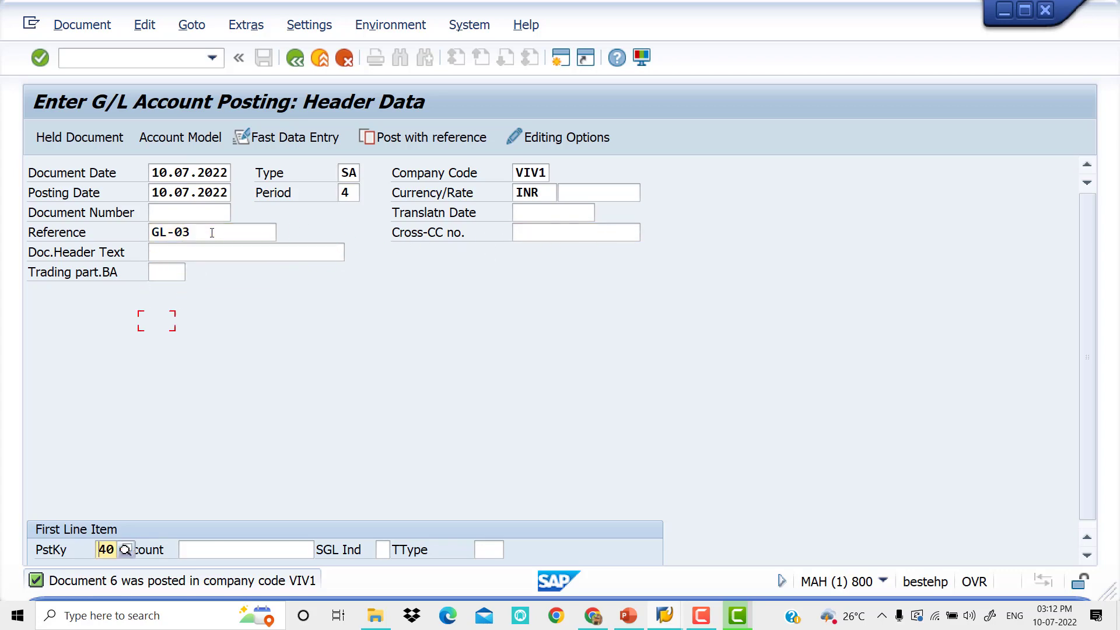
Step: Look up the first line item's account, assign 400001 (Audit Fees A/C), and open its item entry screen
{"action": "left_click", "coordinate": [236, 544]}
{"action": "key", "text": "F4"}
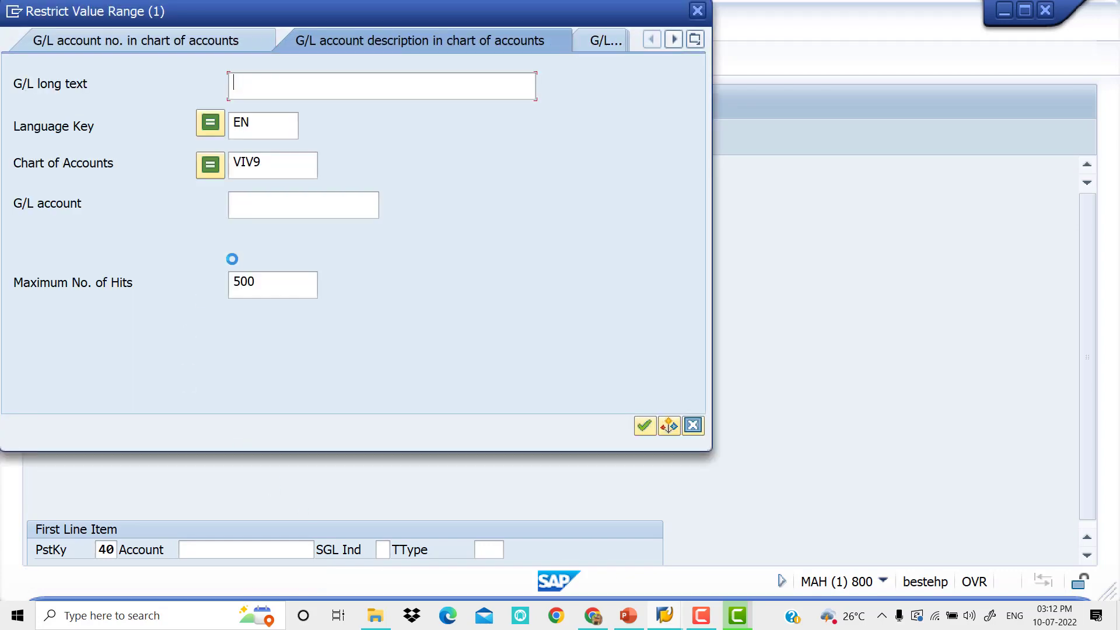
{"action": "key", "text": "Return"}
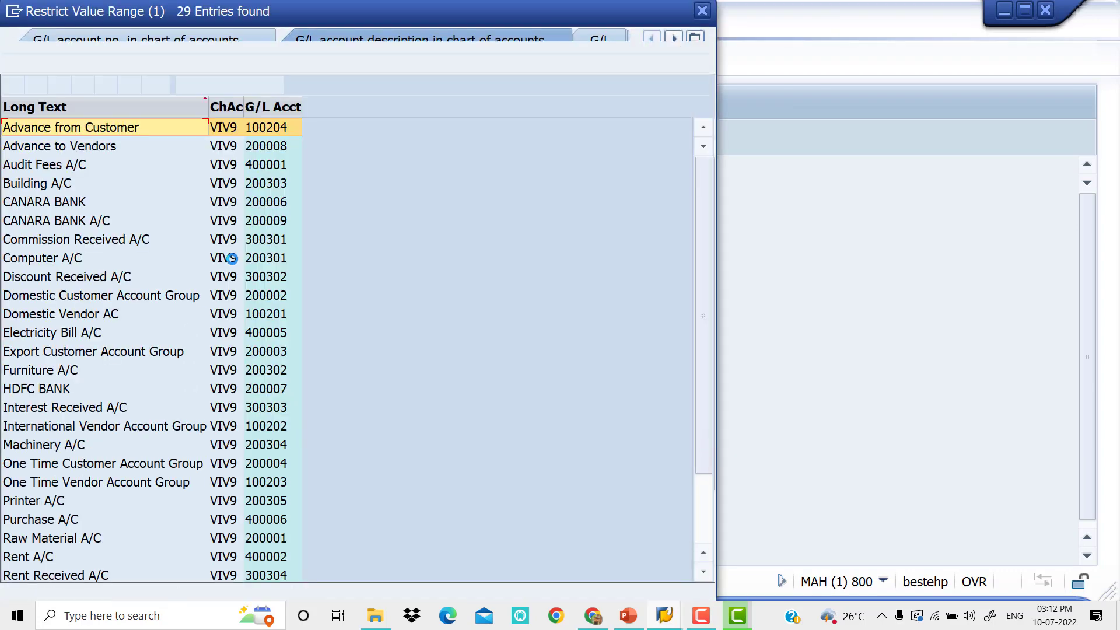
{"action": "left_click", "coordinate": [56, 167]}
{"action": "double_click", "coordinate": [57, 168]}
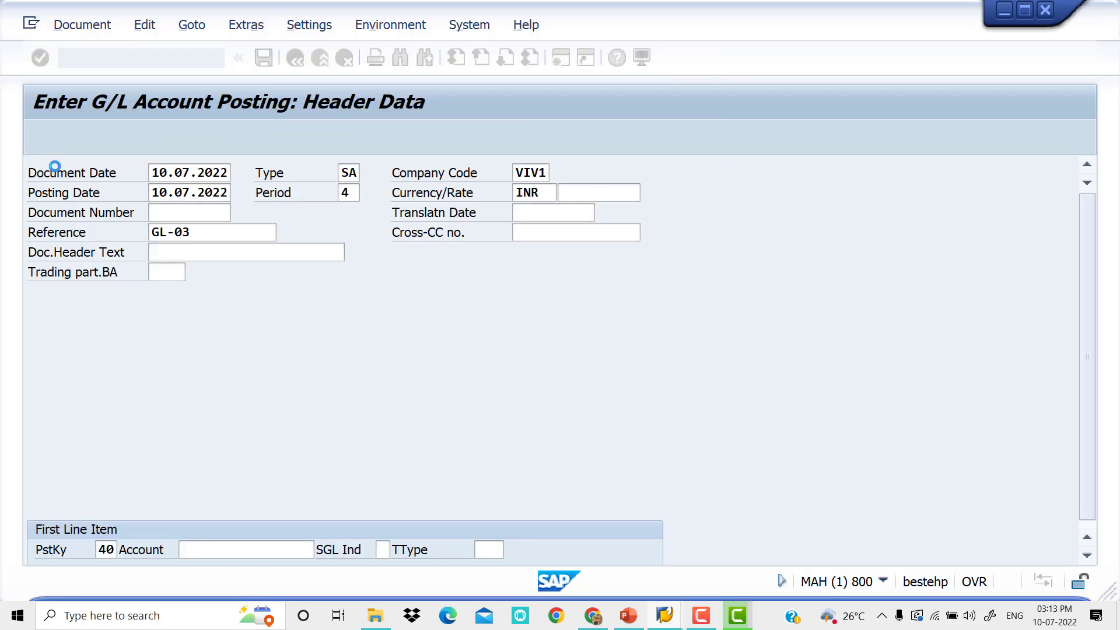
{"action": "key", "text": "Return"}
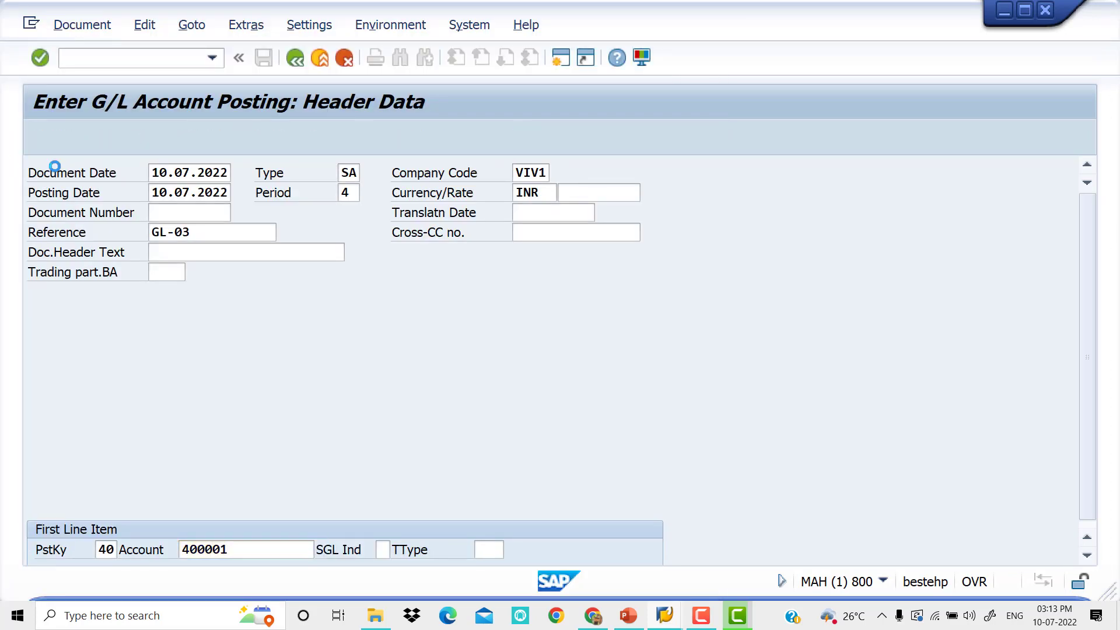
Step: Set the Audit Fees debit item's amount to 12000 INR, business area to VIV0 and value date to 10.07.2022
{"action": "type", "text": "12000"}
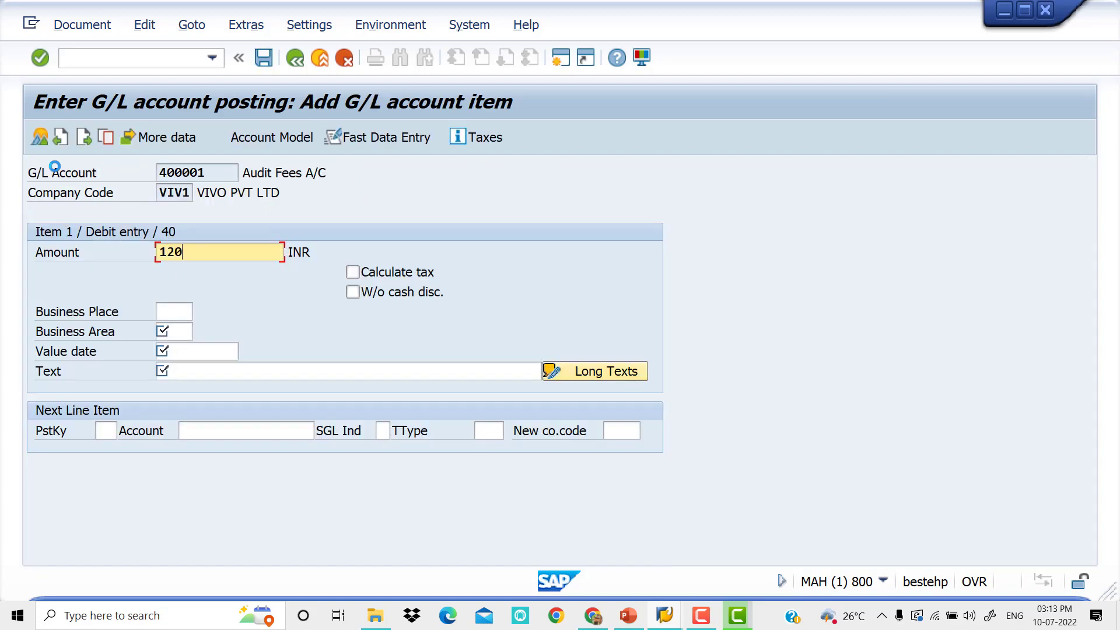
{"action": "key", "text": "Tab"}
{"action": "key", "text": "Tab"}
{"action": "key", "text": "Tab"}
{"action": "key", "text": "Tab"}
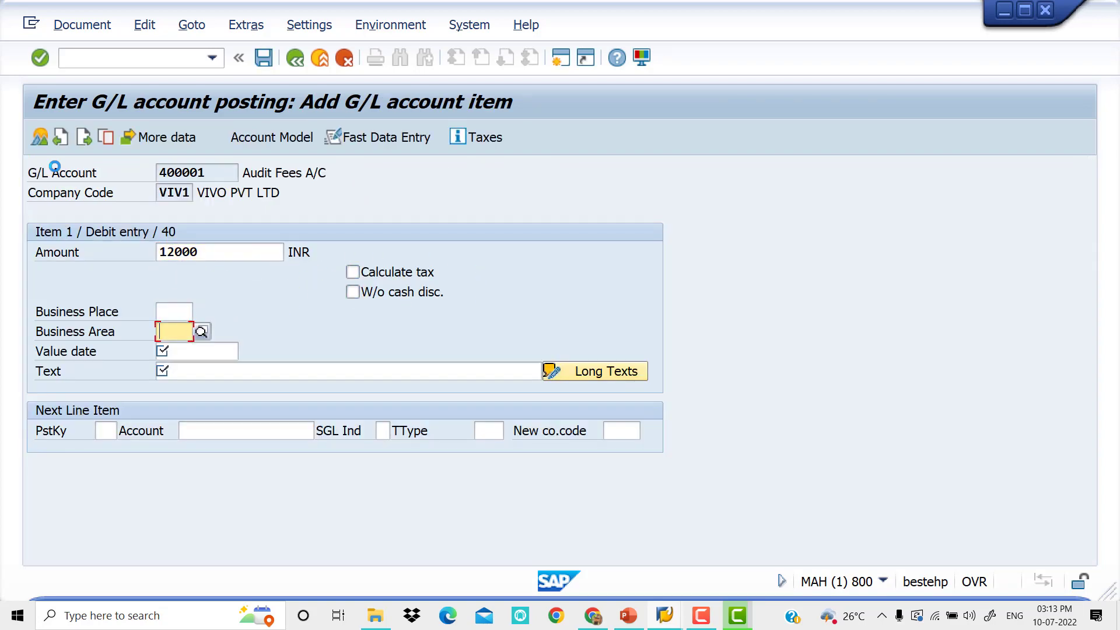
{"action": "key", "text": "Down"}
{"action": "key", "text": "Tab"}
{"action": "key", "text": "Down"}
{"action": "key", "text": "Tab"}
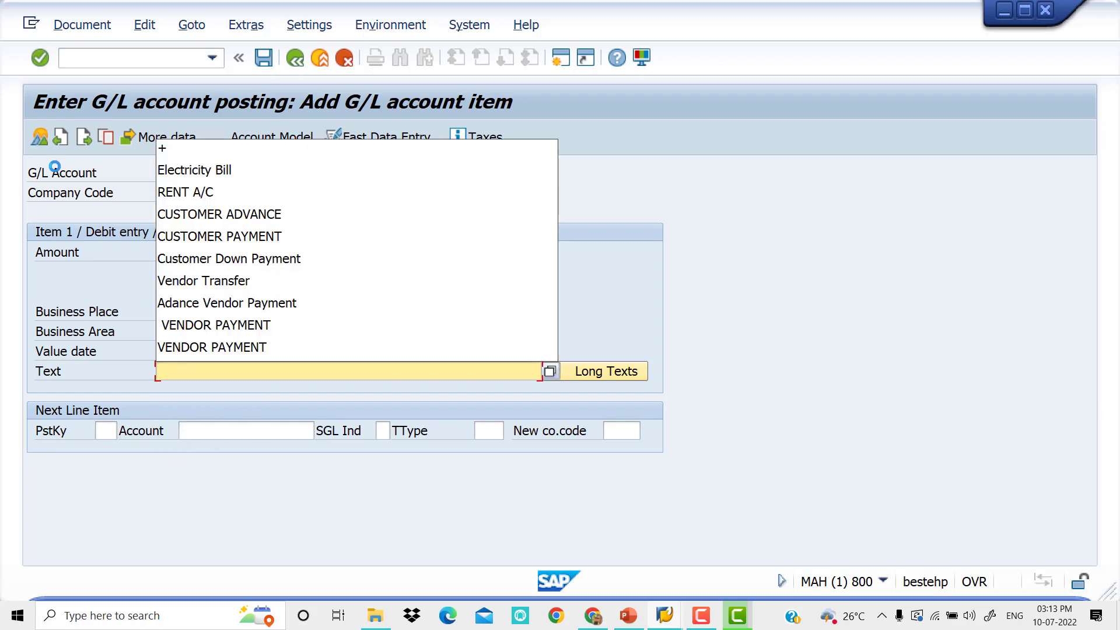
Step: Enter Audit Fee as the debit item's text
{"action": "type", "text": "Audit F"}
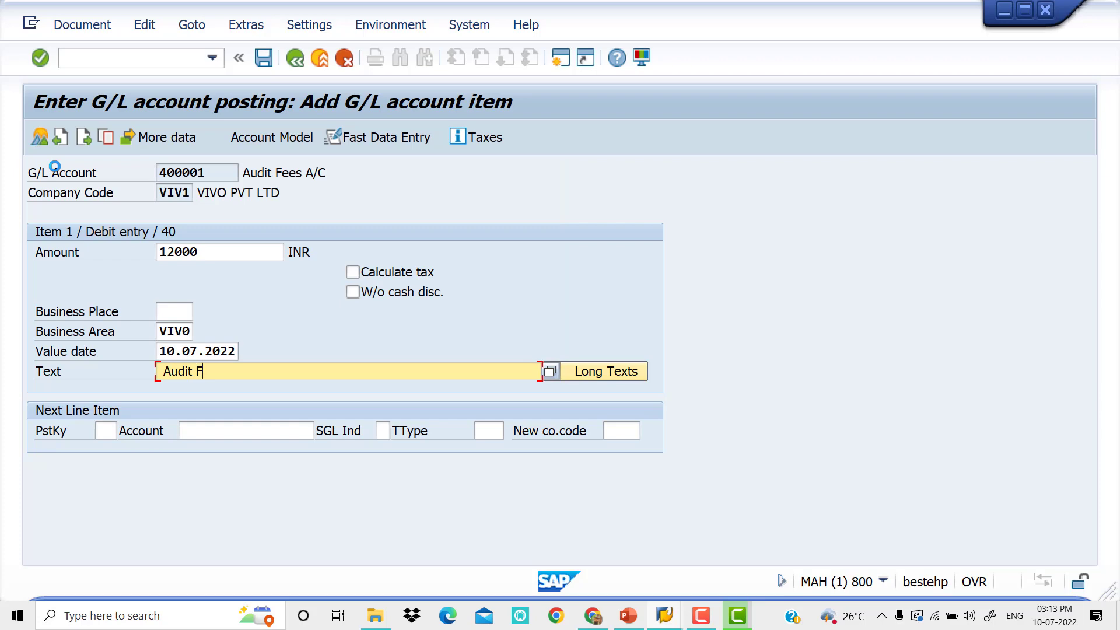
{"action": "key", "text": "Tab"}
{"action": "key", "text": "Tab"}
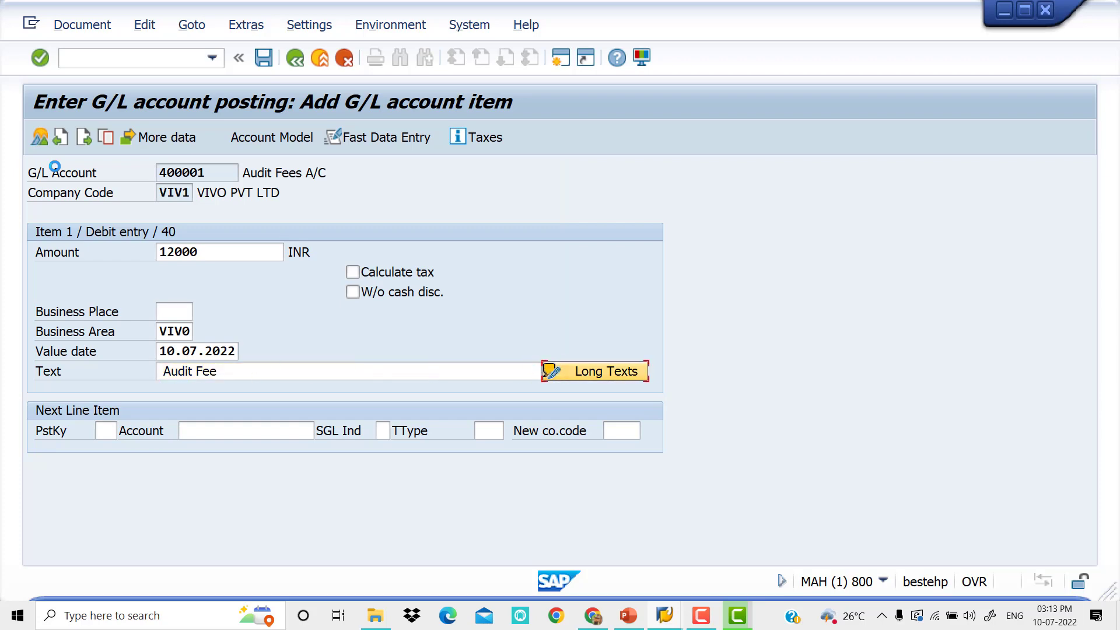
Step: Set the next line item to posting key 50 (Credit entry) with account 200005
{"action": "type", "text": "50"}
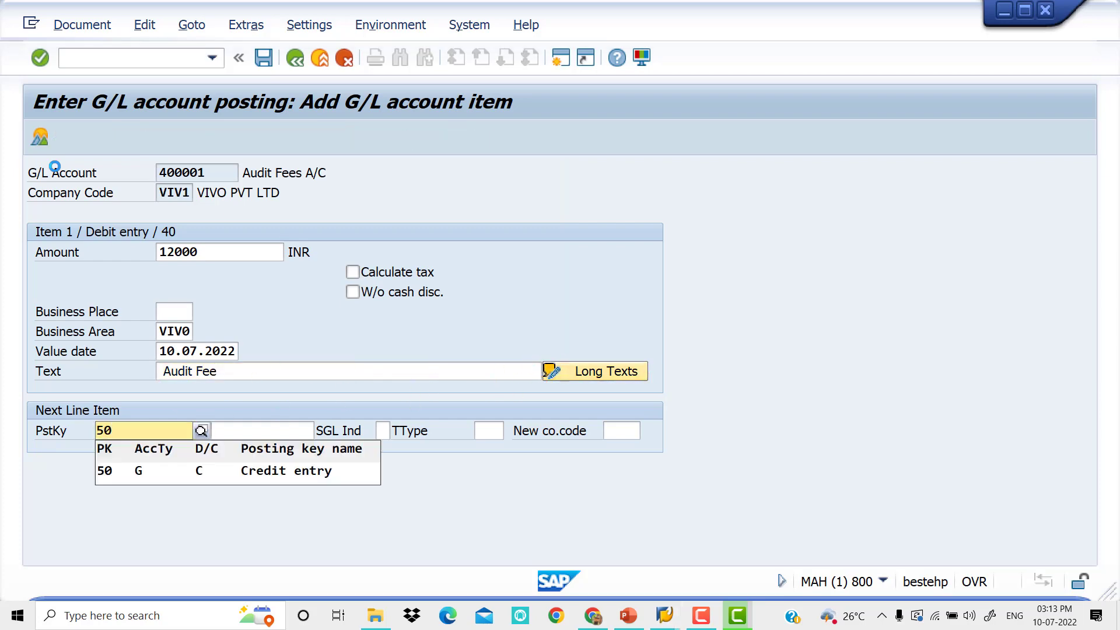
{"action": "key", "text": "Down"}
{"action": "key", "text": "Return"}
{"action": "key", "text": "Return"}
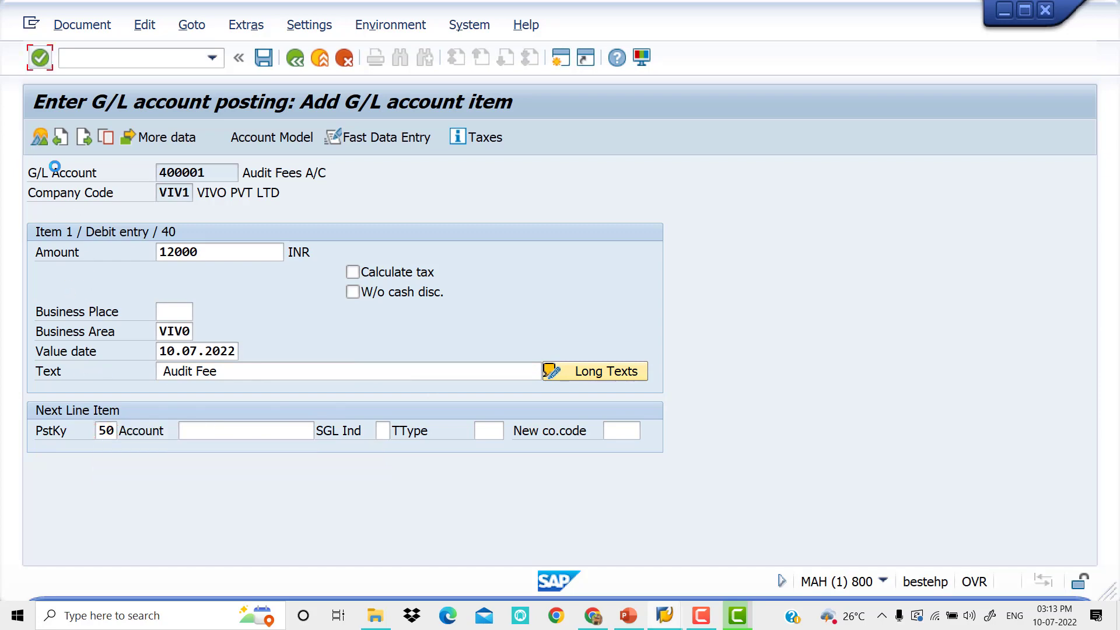
{"action": "left_click", "coordinate": [211, 436]}
{"action": "key", "text": "Down"}
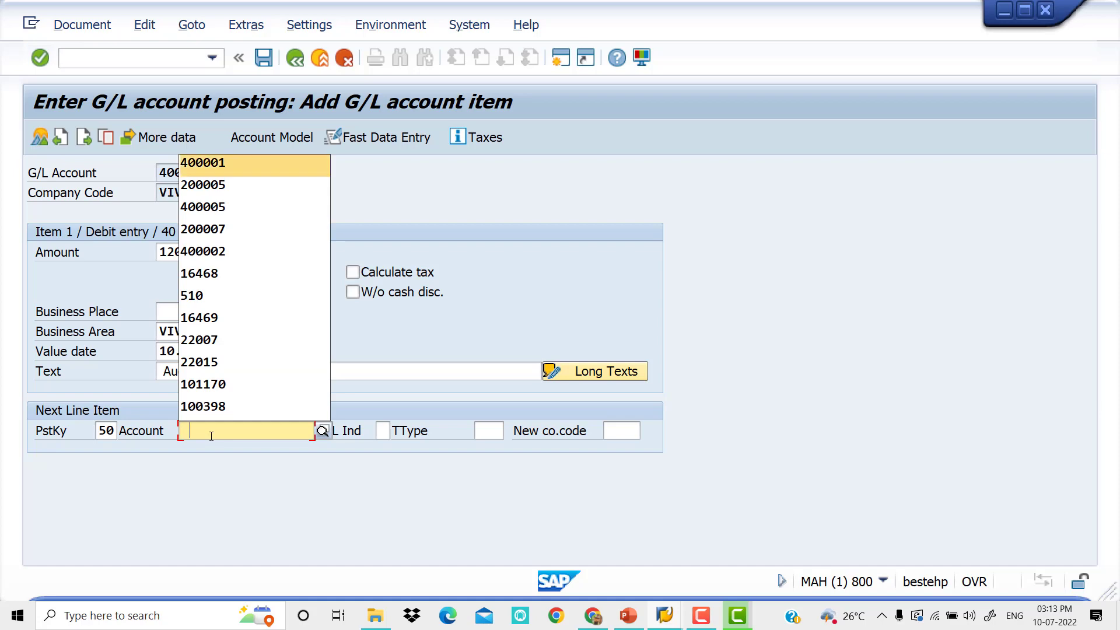
{"action": "key", "text": "Down"}
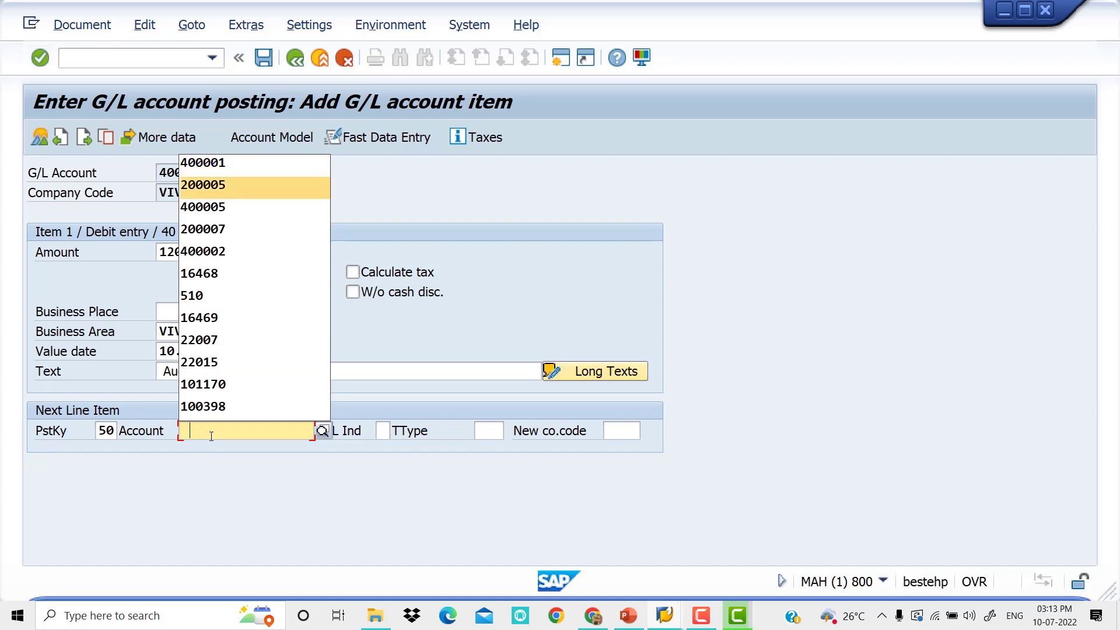
{"action": "key", "text": "Tab"}
Step: Look up account 200005 by description, pick SBI BANK A/C, and open its credit item entry screen
{"action": "left_click", "coordinate": [294, 431]}
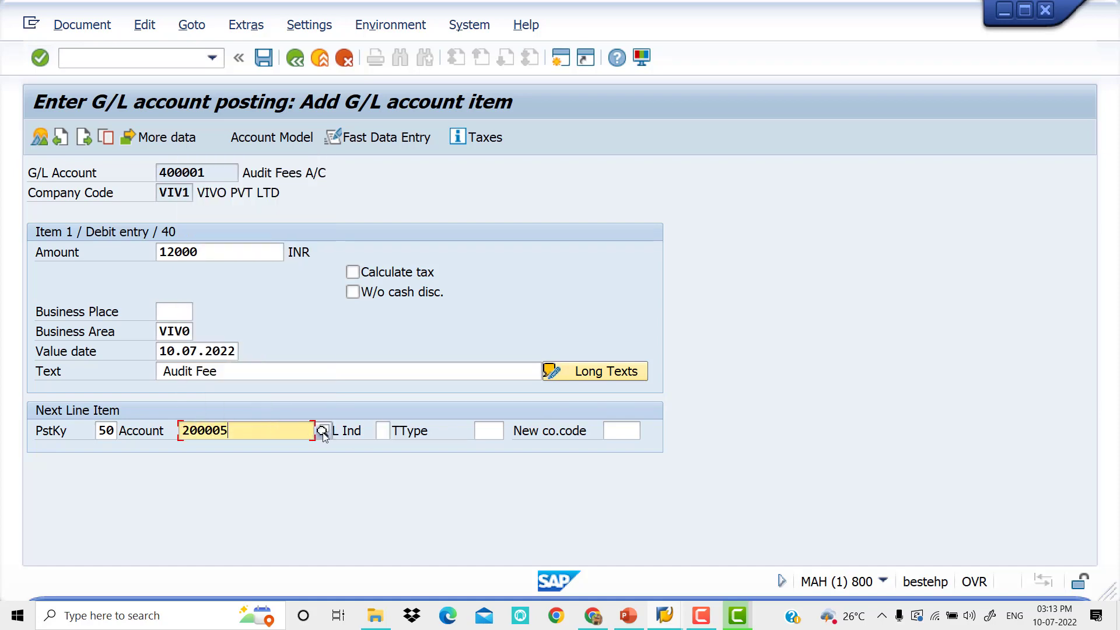
{"action": "left_click", "coordinate": [323, 431]}
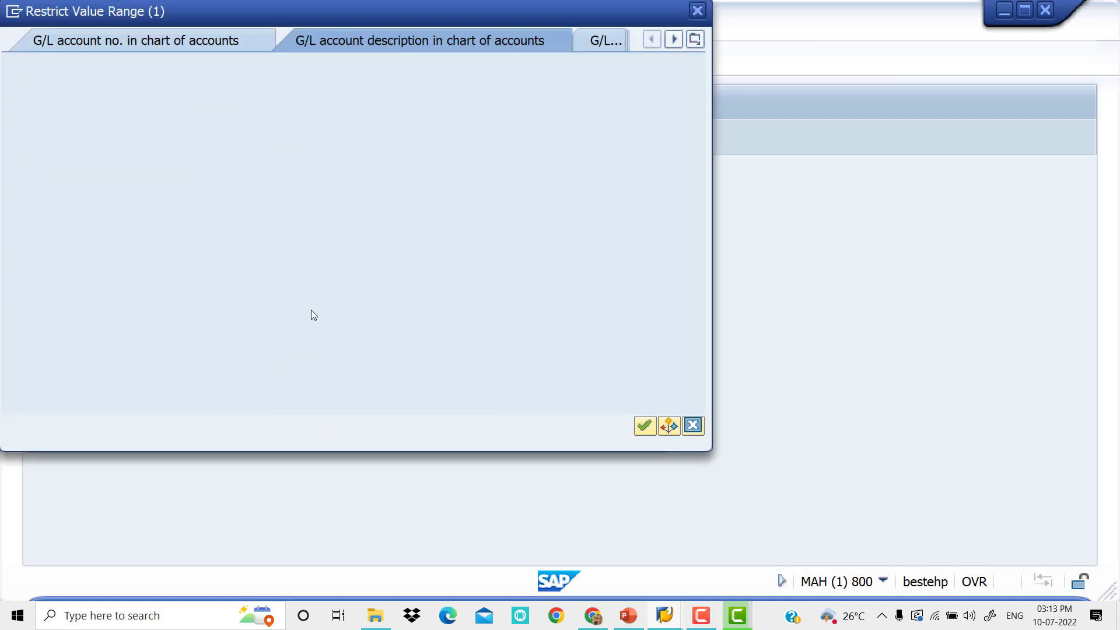
{"action": "key", "text": "Return"}
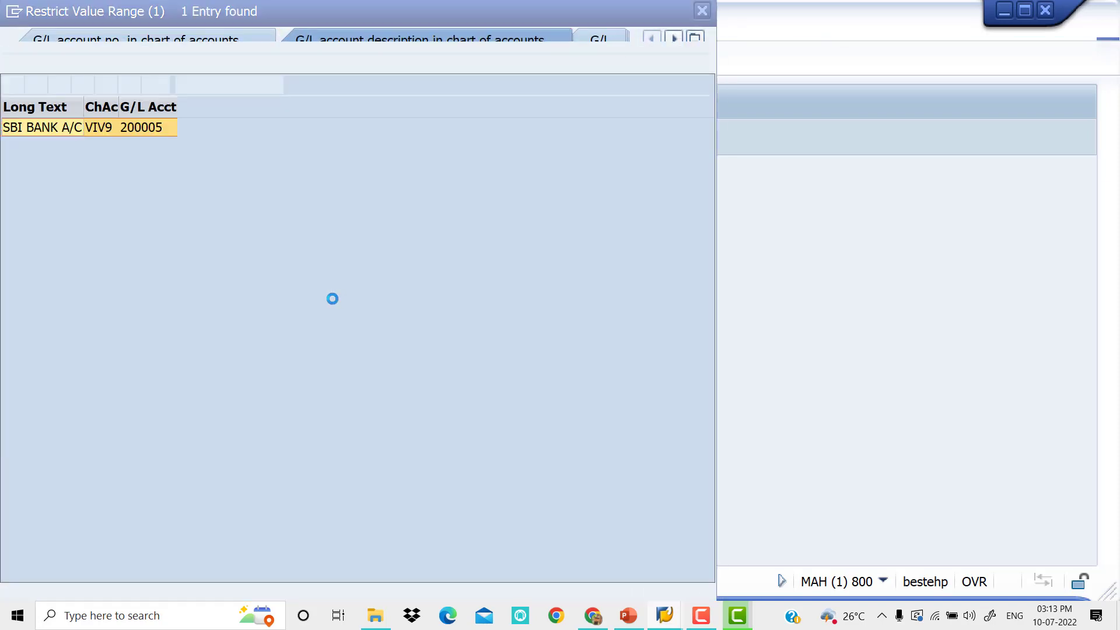
{"action": "key", "text": "Return"}
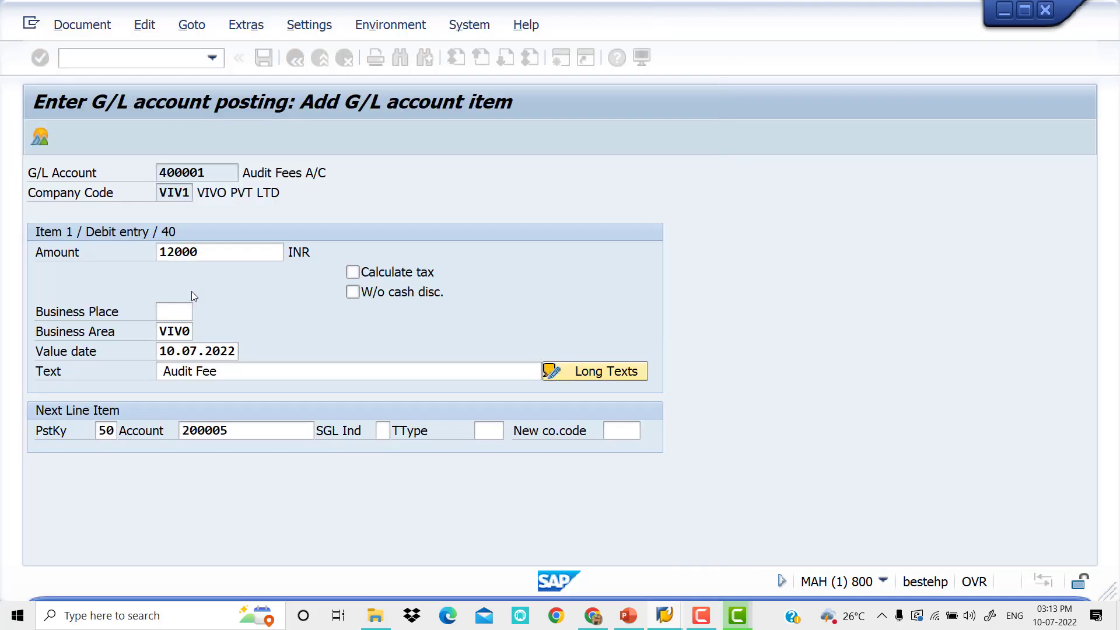
{"action": "key", "text": "Return"}
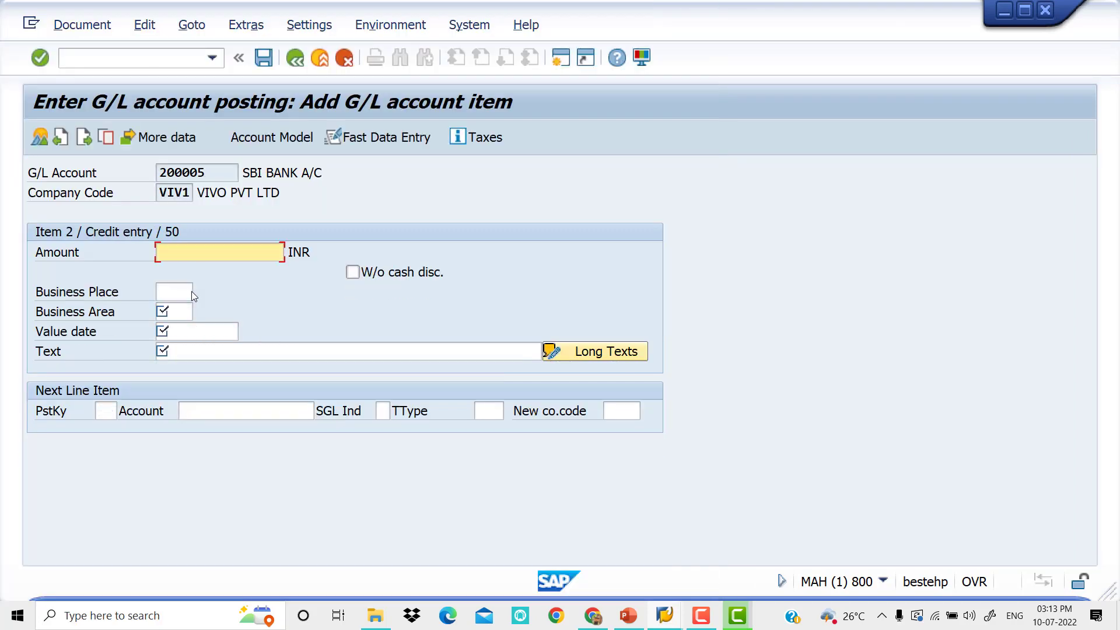
Step: Set the SBI Bank credit item's amount to *, business area to VIV0 and value date to 10.07.2022
{"action": "type", "text": "*"}
{"action": "key", "text": "Tab"}
{"action": "key", "text": "Tab"}
{"action": "key", "text": "Tab"}
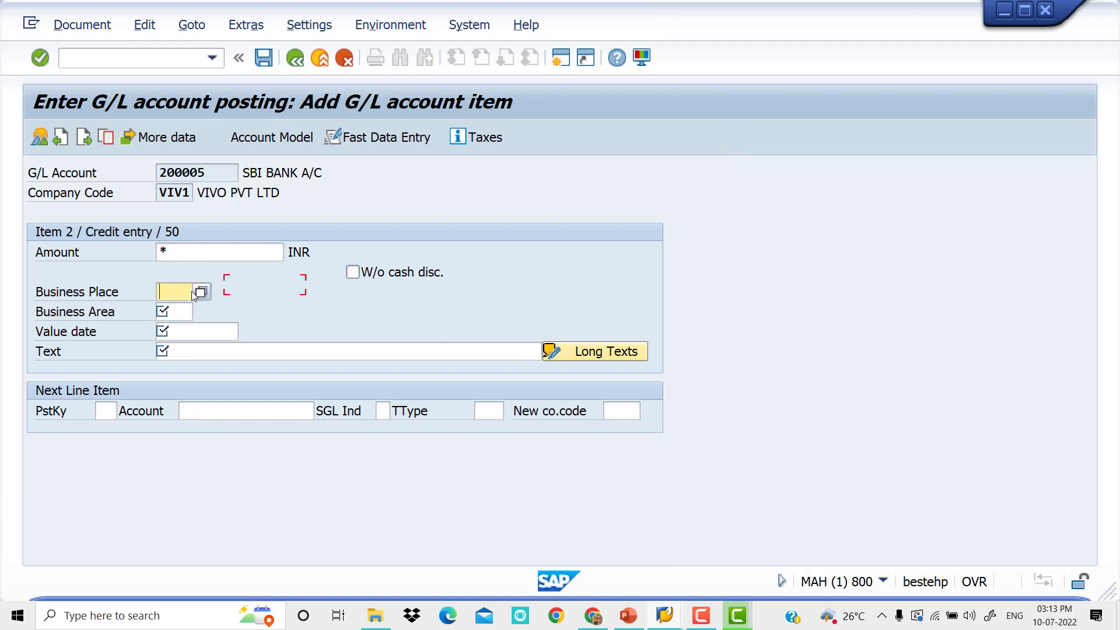
{"action": "key", "text": "Tab"}
{"action": "key", "text": "shift+Tab"}
{"action": "type", "text": "VIV0"}
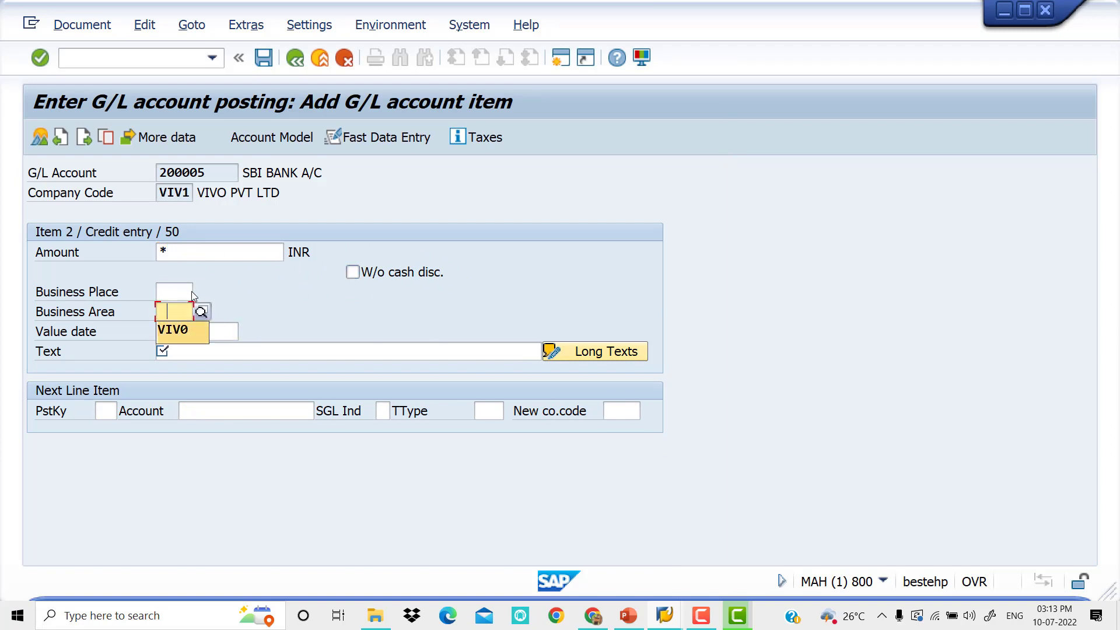
{"action": "key", "text": "Tab"}
{"action": "key", "text": "Down"}
{"action": "key", "text": "Tab"}
Step: Fill in the SBI Bank credit item's text, ending with + in place of Audit Fee
{"action": "key", "text": "Down"}
{"action": "key", "text": "Down"}
{"action": "key", "text": "Tab"}
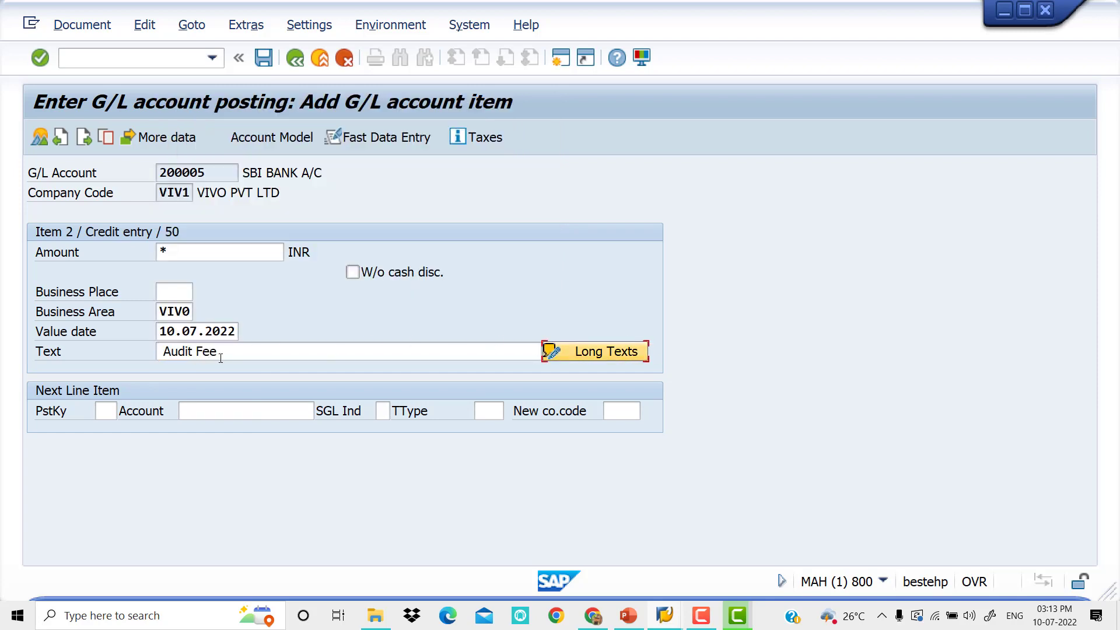
{"action": "key", "text": "shift+Tab"}
{"action": "key", "text": "Return"}
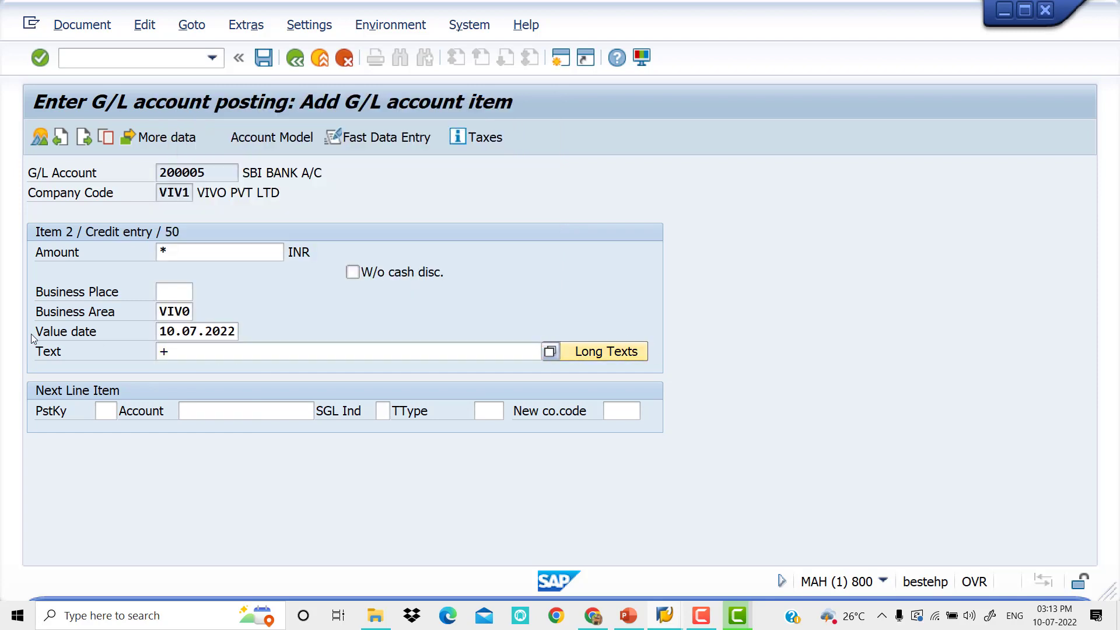
Step: Simulate the audit fee document and post it
{"action": "left_click", "coordinate": [81, 24]}
{"action": "left_click", "coordinate": [102, 123]}
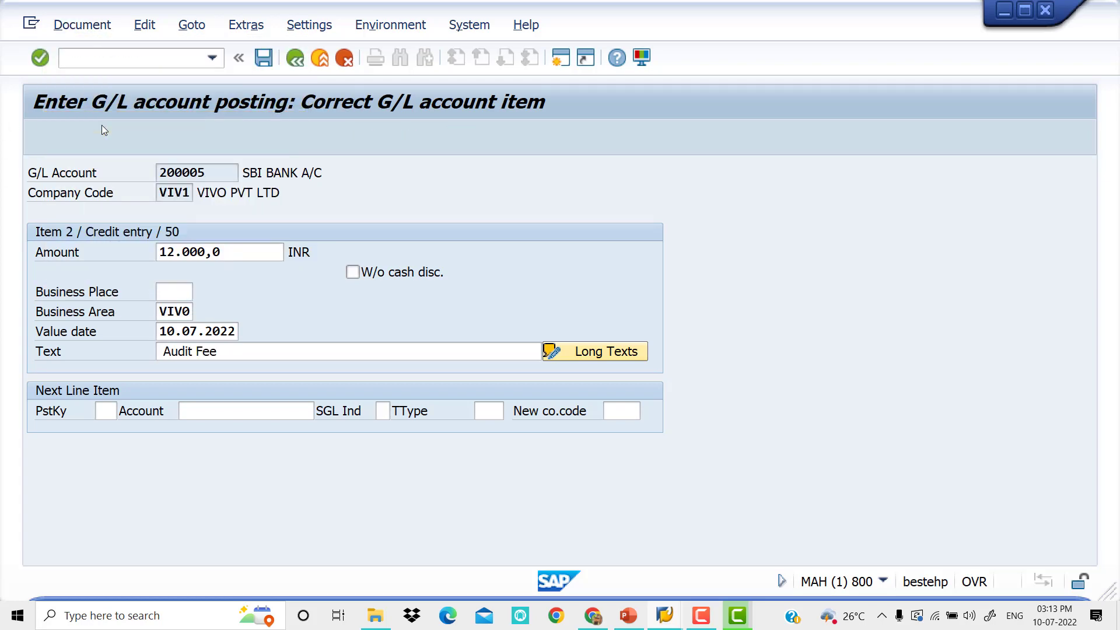
{"action": "left_click", "coordinate": [265, 59]}
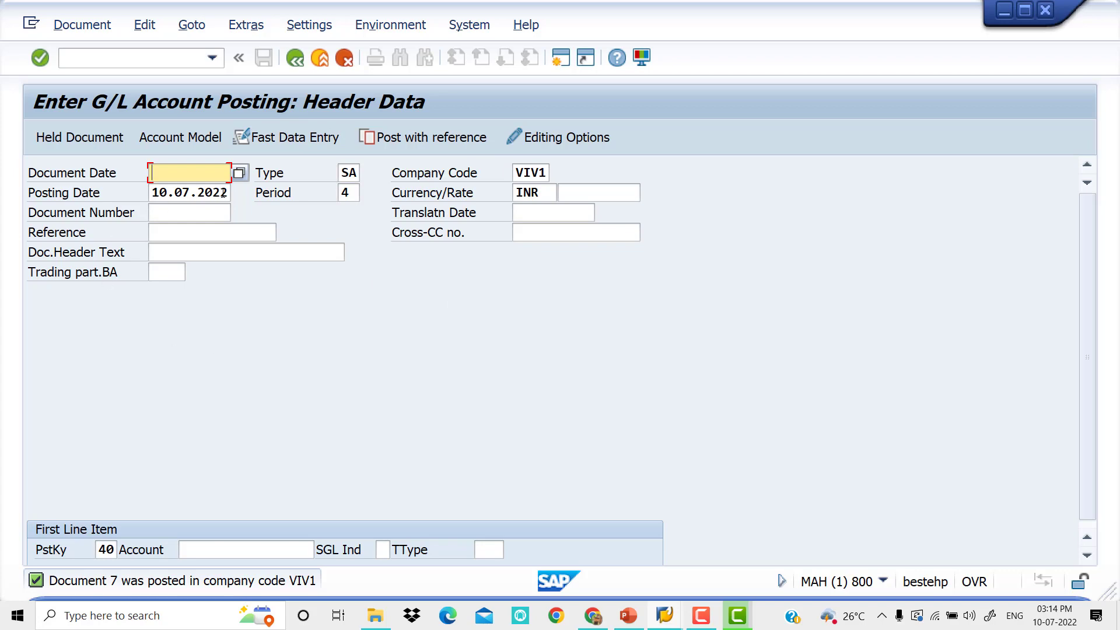
Step: Set the next new document's document date to 10.07.2022 and move on to its reference
{"action": "key", "text": "Down"}
{"action": "key", "text": "Down"}
{"action": "key", "text": "Return"}
{"action": "key", "text": "Tab"}
{"action": "key", "text": "Tab"}
{"action": "key", "text": "Tab"}
{"action": "key", "text": "Tab"}
{"action": "key", "text": "Tab"}
{"action": "key", "text": "Tab"}
{"action": "key", "text": "Tab"}
Step: Set the new document's reference to GL-04, based on the earlier GL-03 entry, and move on to the first line item's account
{"action": "key", "text": "Down"}
{"action": "key", "text": "Down"}
{"action": "key", "text": "Return"}
{"action": "key", "text": "Tab"}
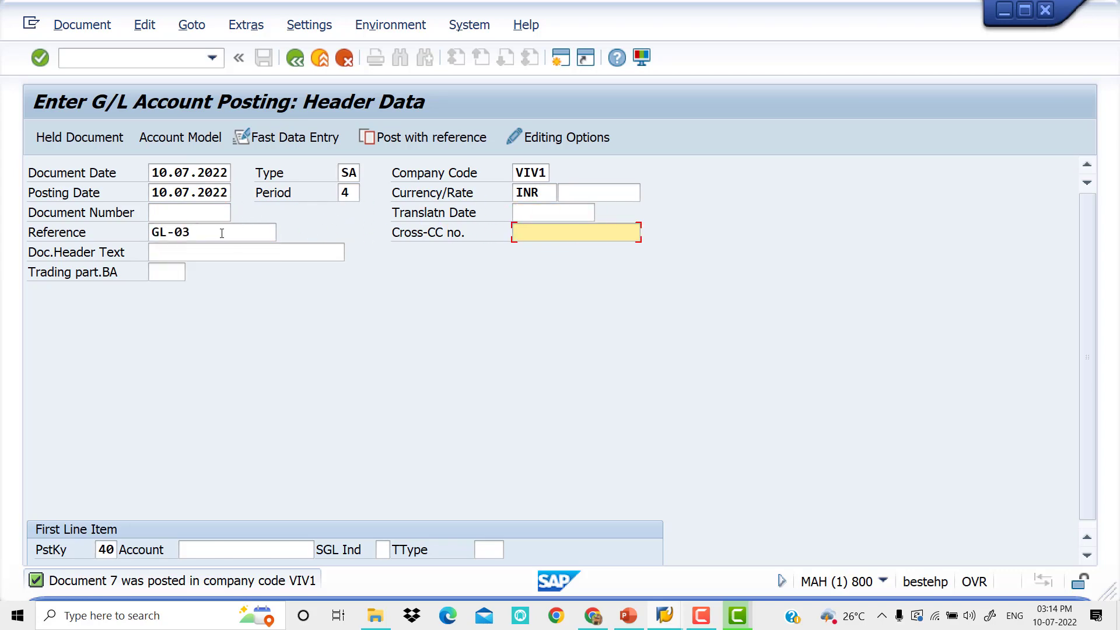
{"action": "key", "text": "shift+Tab"}
{"action": "key", "text": "BackSpace"}
{"action": "type", "text": "4"}
{"action": "key", "text": "Tab"}
{"action": "key", "text": "Tab"}
{"action": "key", "text": "Tab"}
{"action": "key", "text": "Tab"}
{"action": "key", "text": "Tab"}
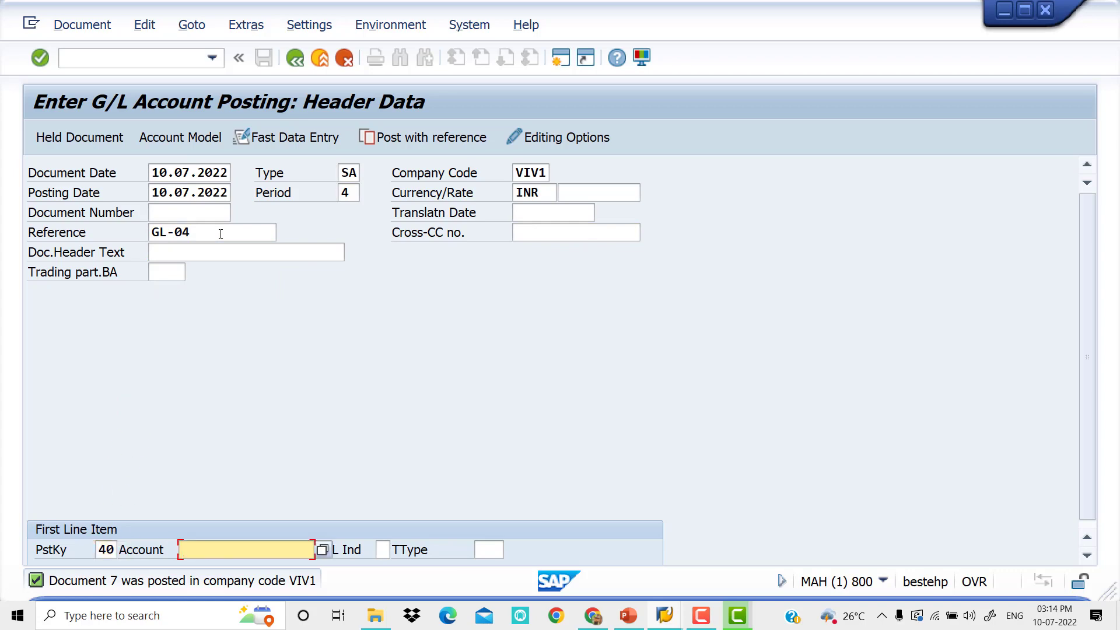
Step: Look up the first line item's account, assign 400004 (Tele Bill A/C), and open its debit item entry screen
{"action": "left_click", "coordinate": [322, 551]}
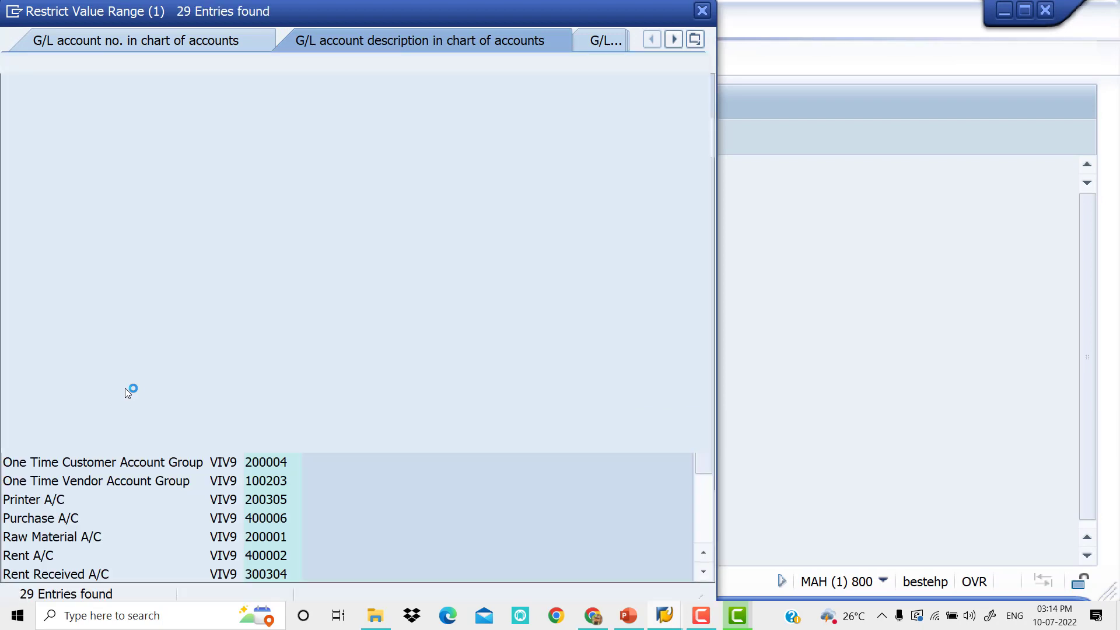
{"action": "key", "text": "Down"}
{"action": "key", "text": "Down"}
{"action": "key", "text": "Down"}
{"action": "key", "text": "Down"}
{"action": "key", "text": "Down"}
{"action": "key", "text": "Down"}
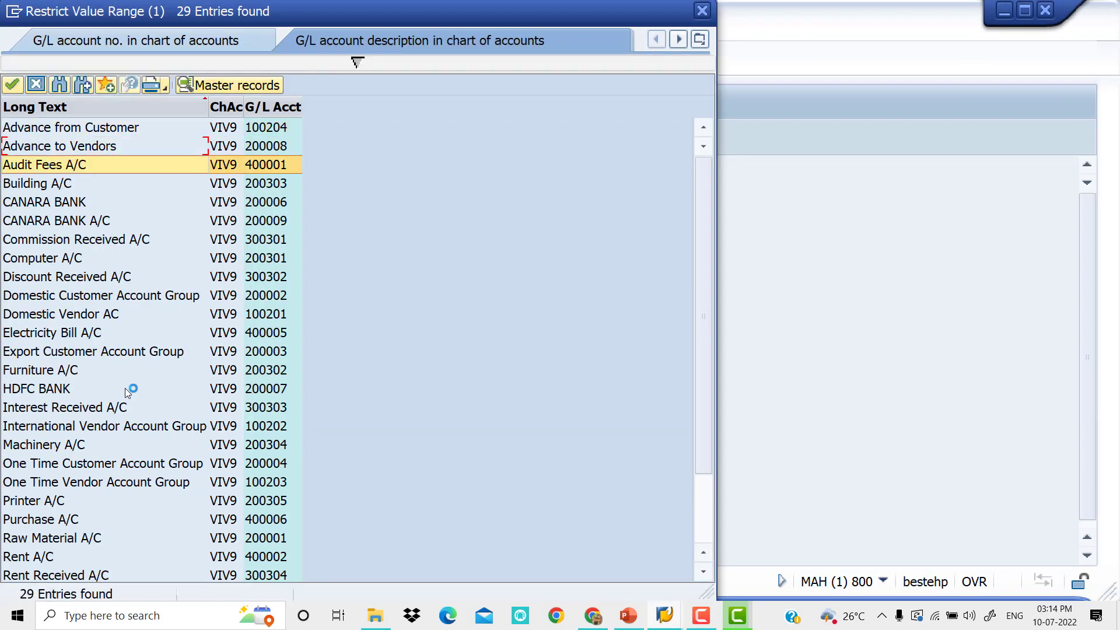
{"action": "key", "text": "Down"}
{"action": "key", "text": "Down"}
{"action": "key", "text": "Down"}
{"action": "key", "text": "Down"}
{"action": "key", "text": "Down"}
{"action": "key", "text": "Down"}
{"action": "key", "text": "Down"}
{"action": "key", "text": "Down"}
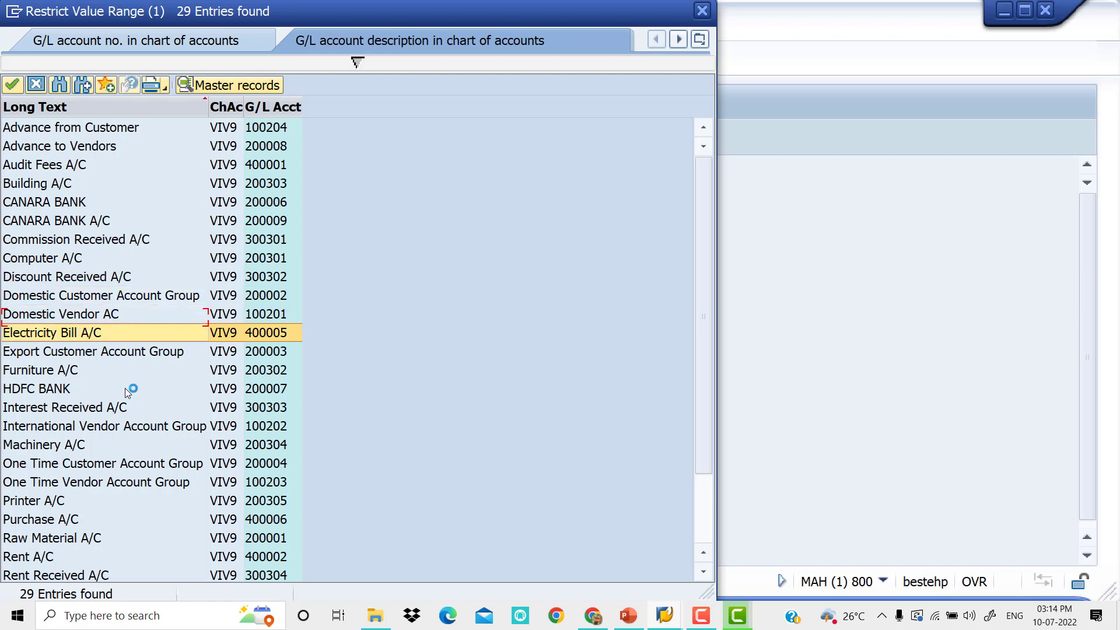
{"action": "key", "text": "Down"}
{"action": "key", "text": "Down"}
{"action": "key", "text": "Down"}
{"action": "key", "text": "Down"}
{"action": "key", "text": "Down"}
{"action": "key", "text": "Down"}
{"action": "key", "text": "Down"}
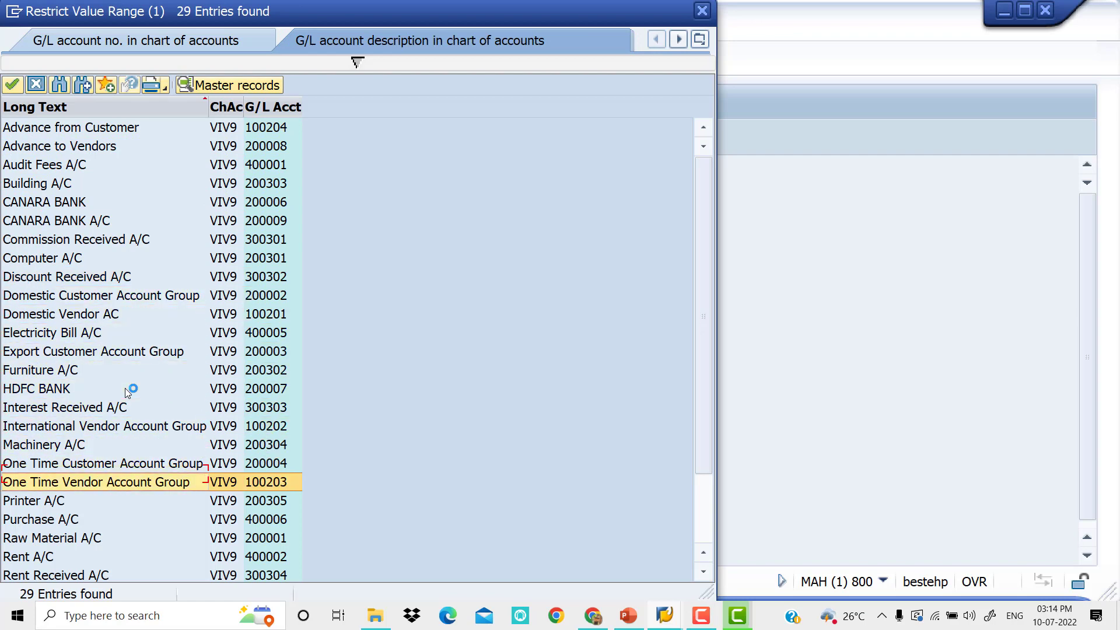
{"action": "key", "text": "Down"}
{"action": "key", "text": "Down"}
{"action": "key", "text": "Down"}
{"action": "key", "text": "Down"}
{"action": "key", "text": "Down"}
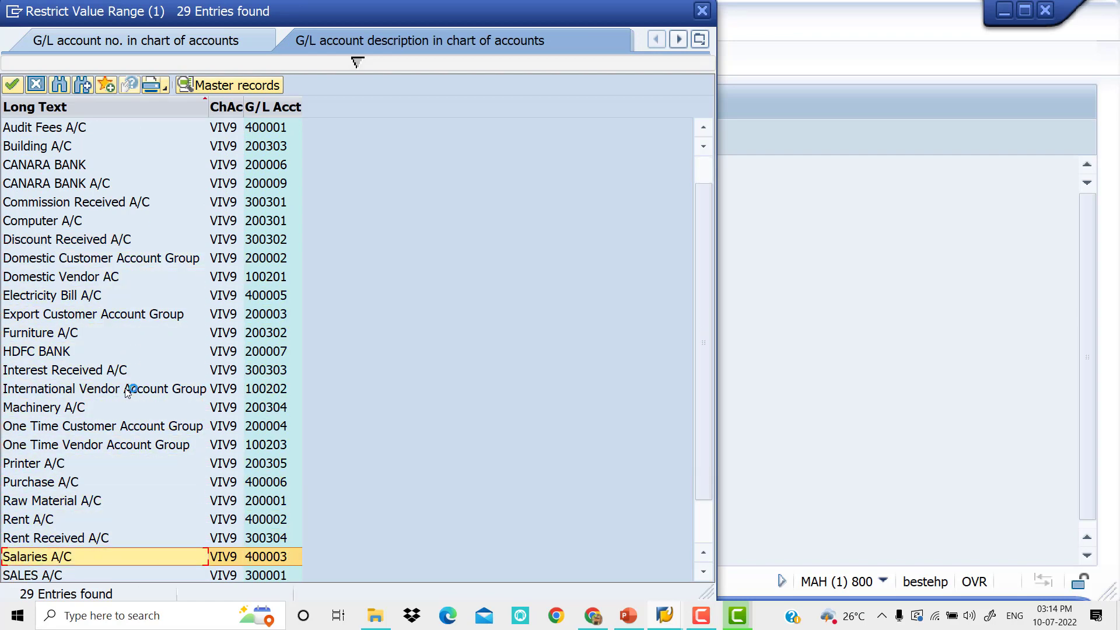
{"action": "key", "text": "Down"}
{"action": "key", "text": "Down"}
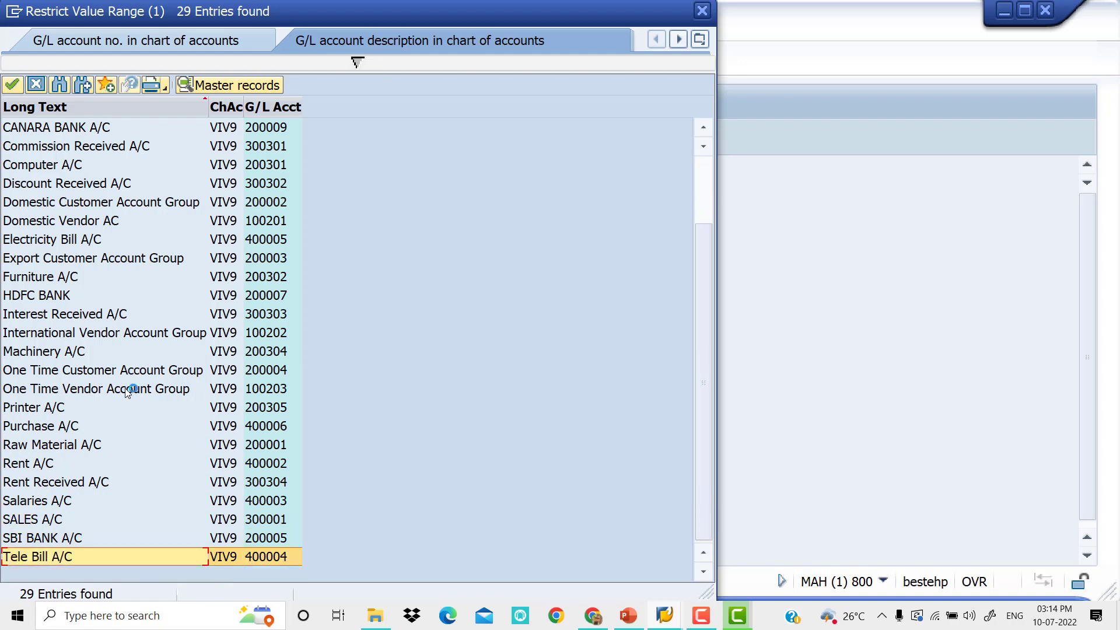
{"action": "key", "text": "Return"}
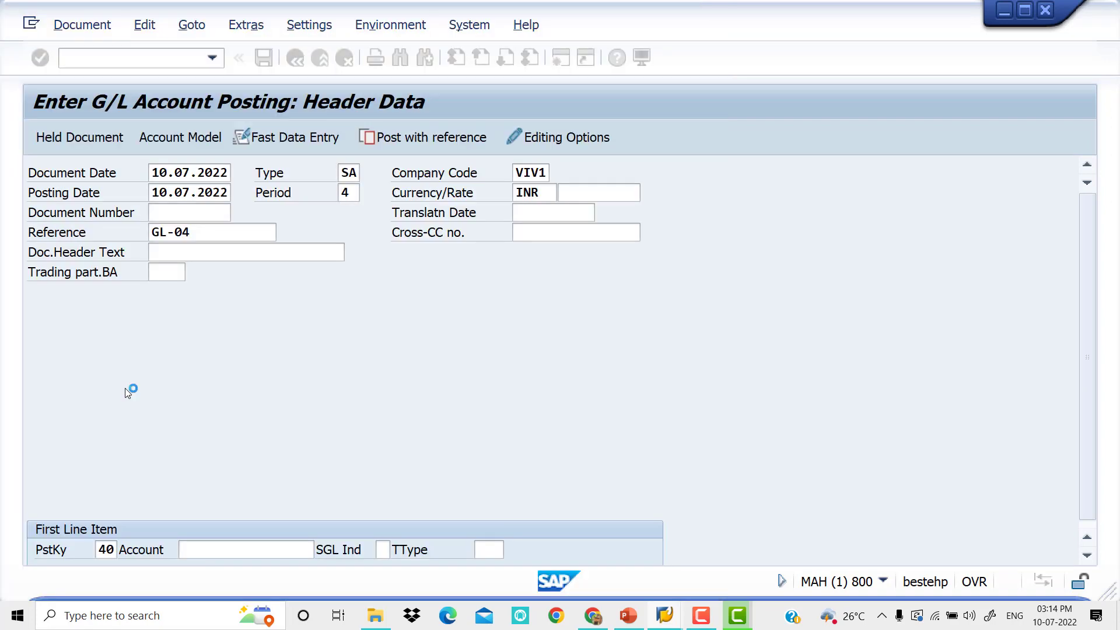
{"action": "key", "text": "Return"}
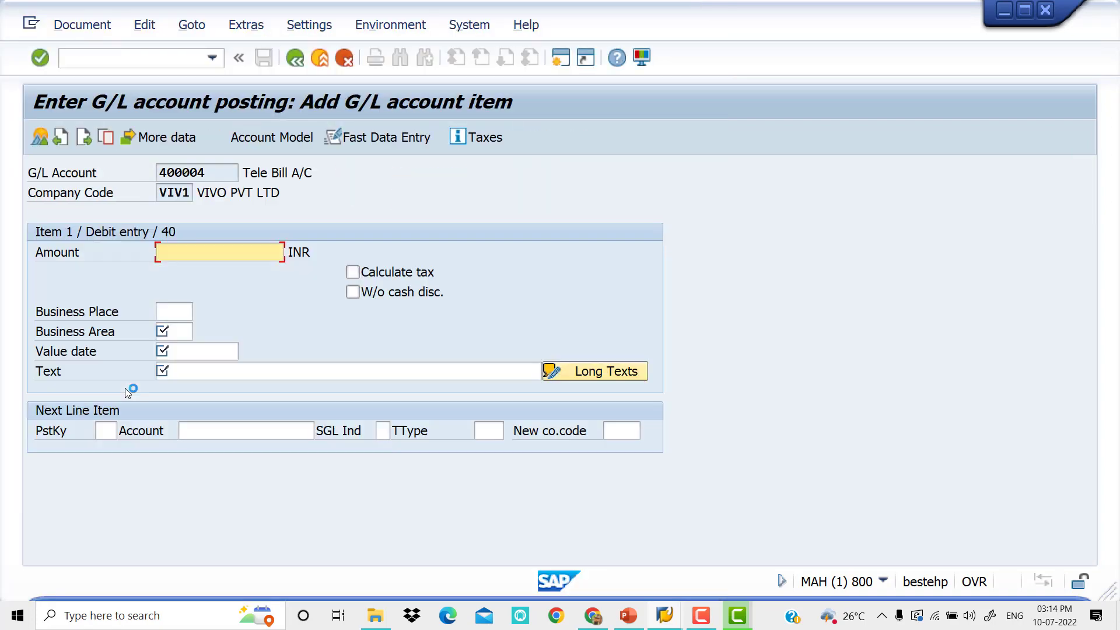
Step: Set the Tele Bill debit item's amount to 1500 INR, business area to VIV0 and value date to 10.07.2022
{"action": "type", "text": "1500"}
{"action": "key", "text": "Tab"}
{"action": "key", "text": "Tab"}
{"action": "key", "text": "Tab"}
{"action": "key", "text": "Tab"}
{"action": "type", "text": "VIV0"}
{"action": "key", "text": "Tab"}
{"action": "key", "text": "Down"}
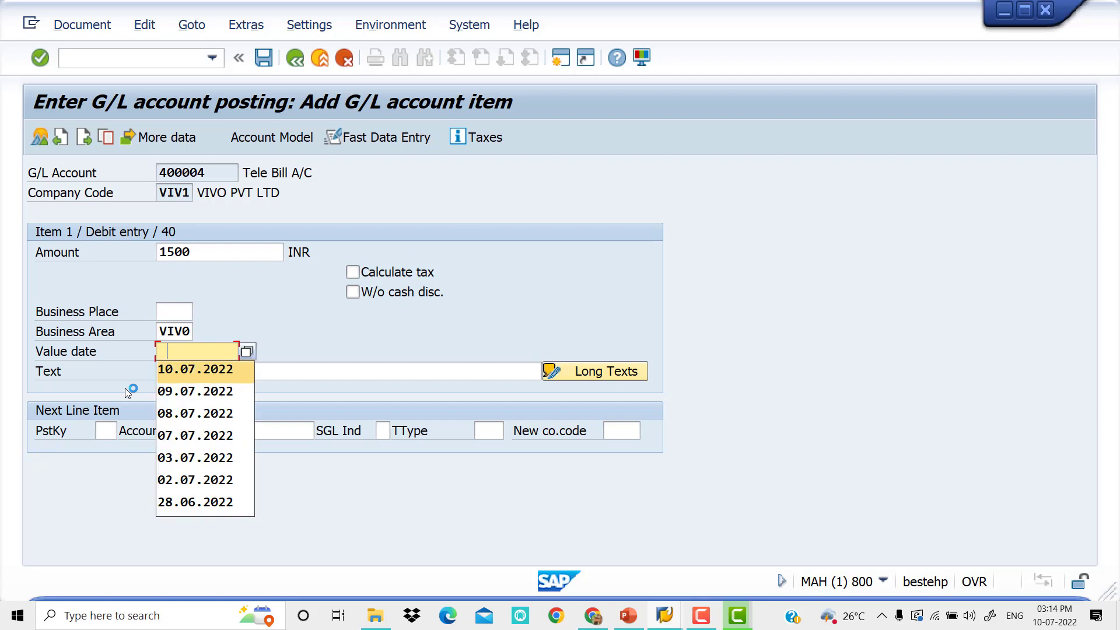
{"action": "key", "text": "Return"}
Step: Enter Tele Bill as the debit item's text
{"action": "key", "text": "Tab"}
{"action": "type", "text": "Tele Bill"}
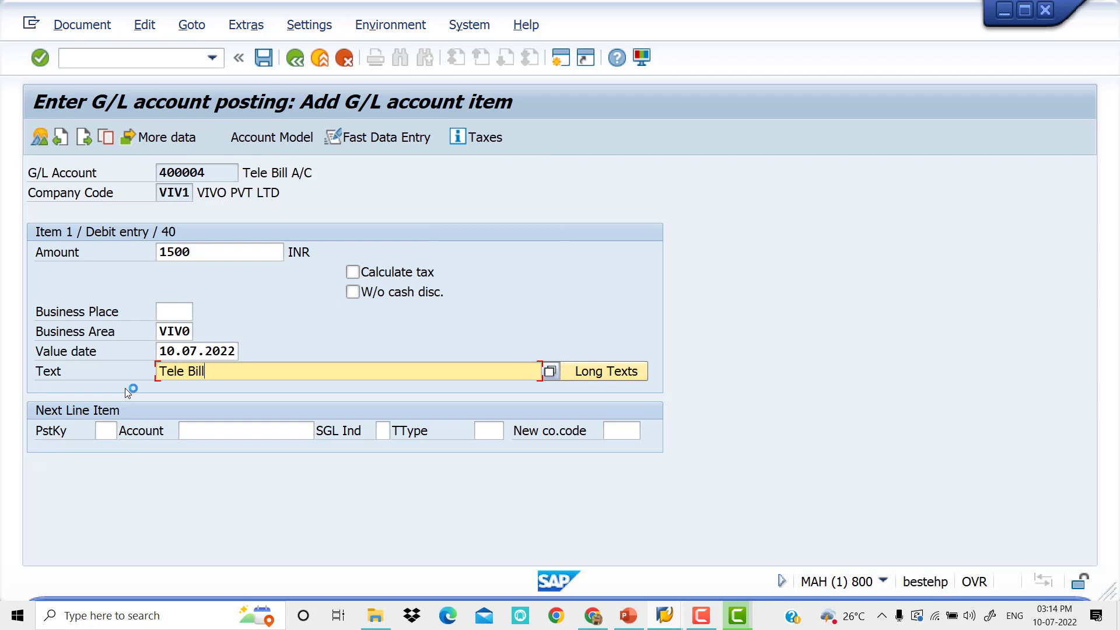
{"action": "key", "text": "Tab"}
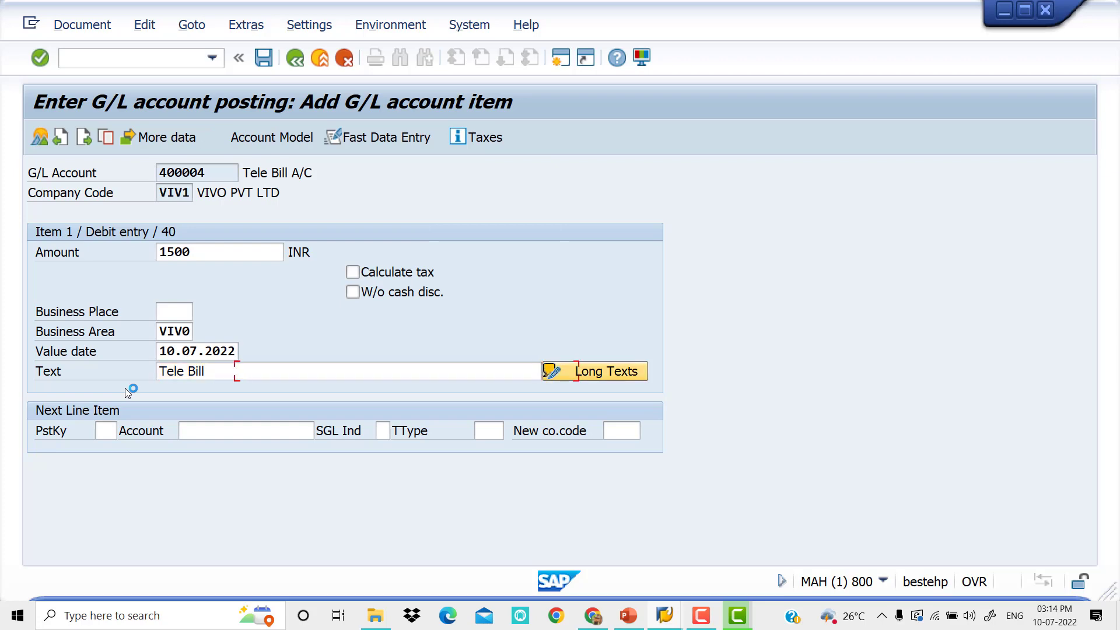
Step: Set the next line item to posting key 50 with account 200005 and open the SBI Bank credit item
{"action": "key", "text": "Tab"}
{"action": "type", "text": "50"}
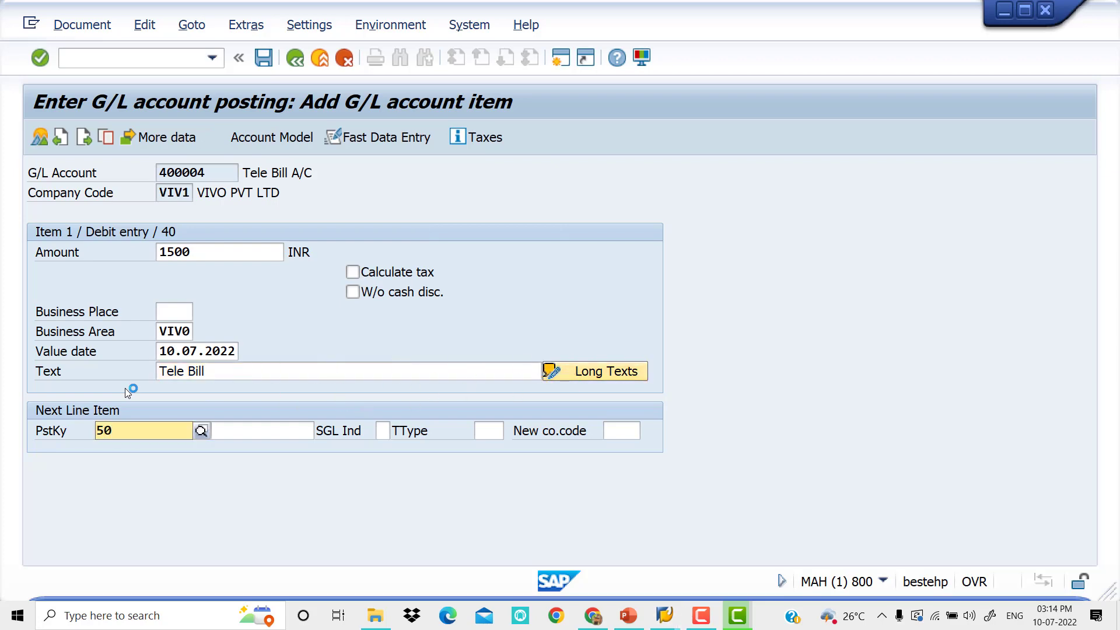
{"action": "key", "text": "Return"}
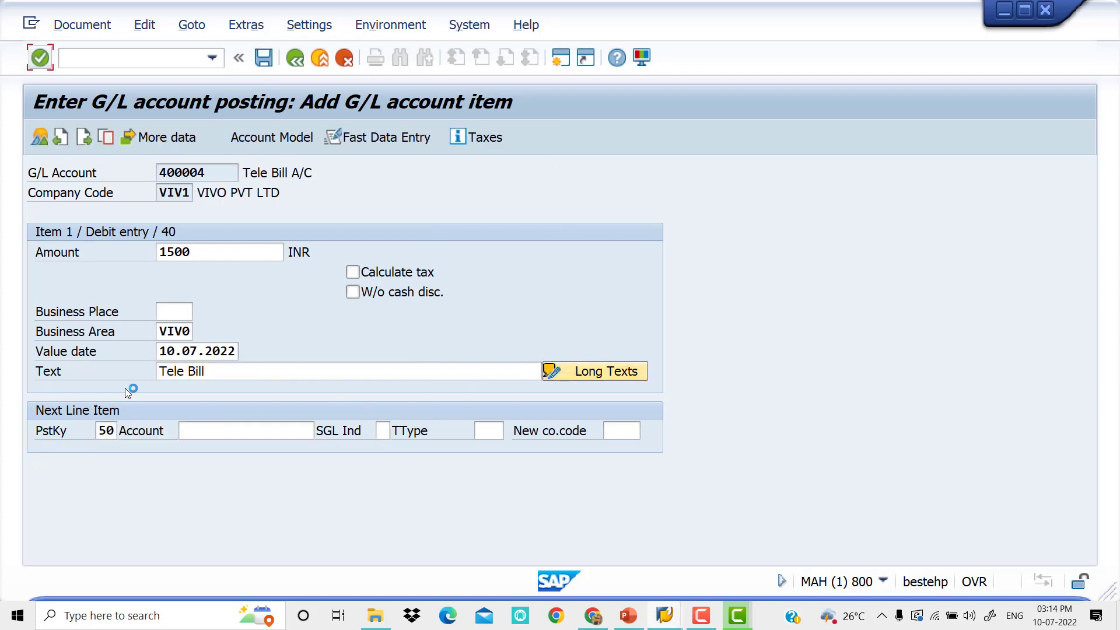
{"action": "left_click", "coordinate": [234, 432]}
{"action": "key", "text": "Down"}
{"action": "key", "text": "Down"}
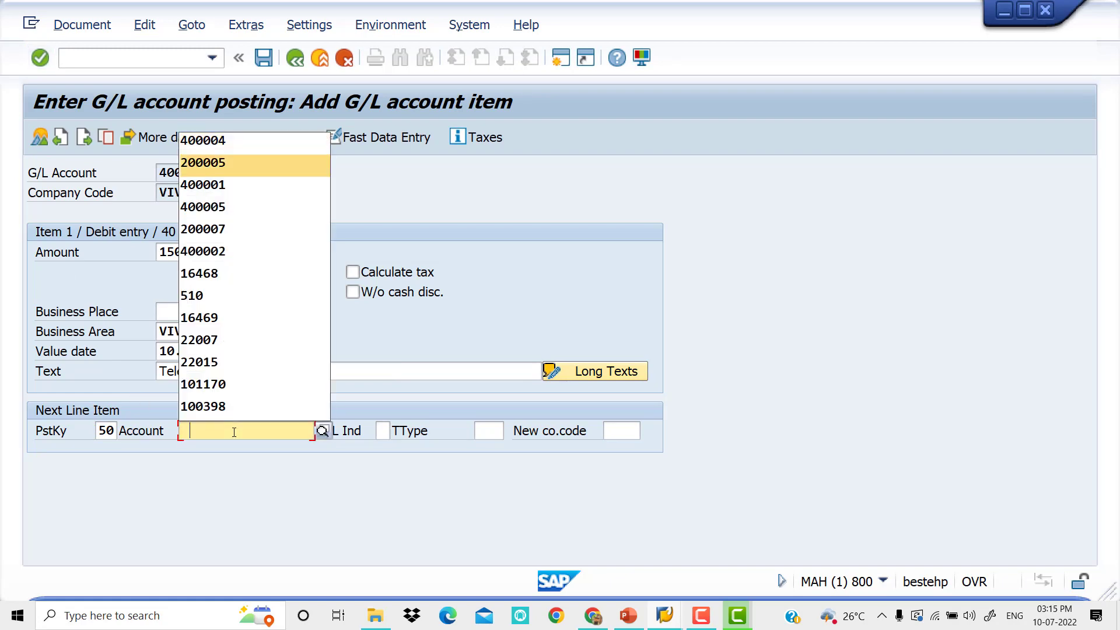
{"action": "key", "text": "Return"}
{"action": "key", "text": "Return"}
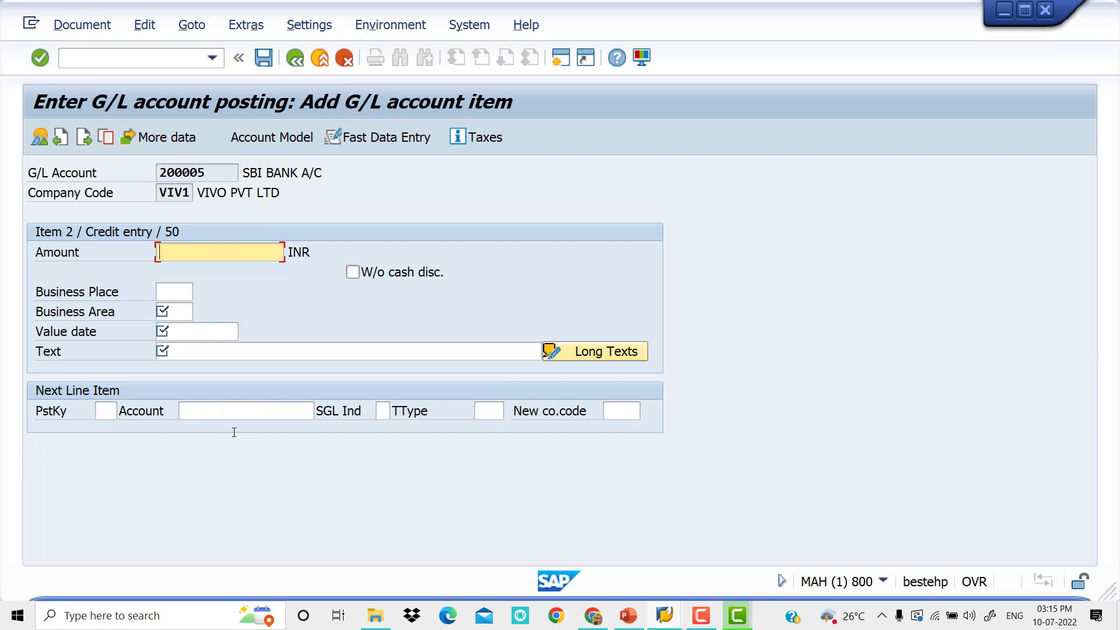
Step: Set the telephone bill's SBI Bank credit item to amount *, business area VIV0 and value date 10.07.2022
{"action": "key", "text": "Tab"}
{"action": "key", "text": "Tab"}
{"action": "key", "text": "Down"}
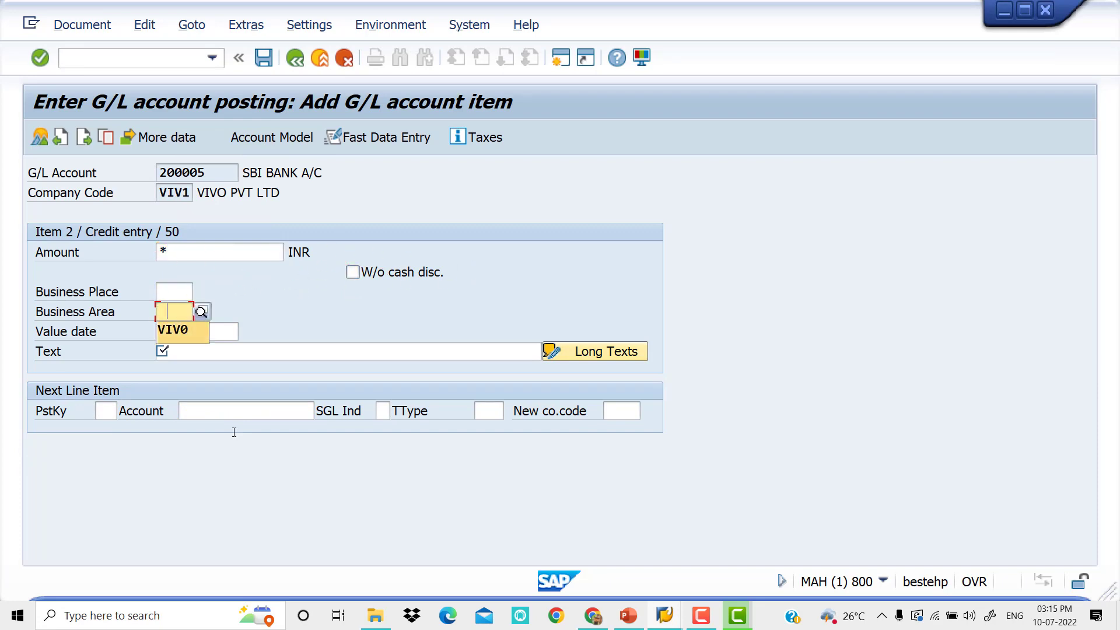
{"action": "key", "text": "Return"}
{"action": "key", "text": "Tab"}
{"action": "key", "text": "Down"}
{"action": "key", "text": "Down"}
{"action": "key", "text": "Return"}
{"action": "key", "text": "Tab"}
Step: Complete the telephone bill's SBI Bank credit item with business area VIV0, value date 10.07.2022 and + as its text
{"action": "key", "text": "Down"}
{"action": "key", "text": "Down"}
{"action": "key", "text": "Return"}
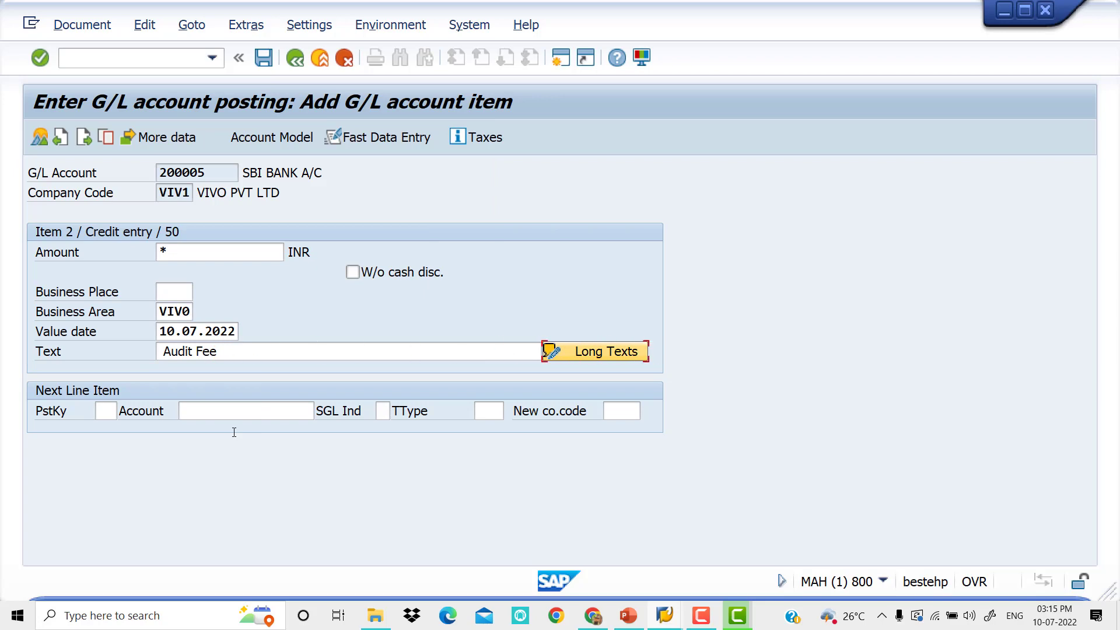
{"action": "key", "text": "Return"}
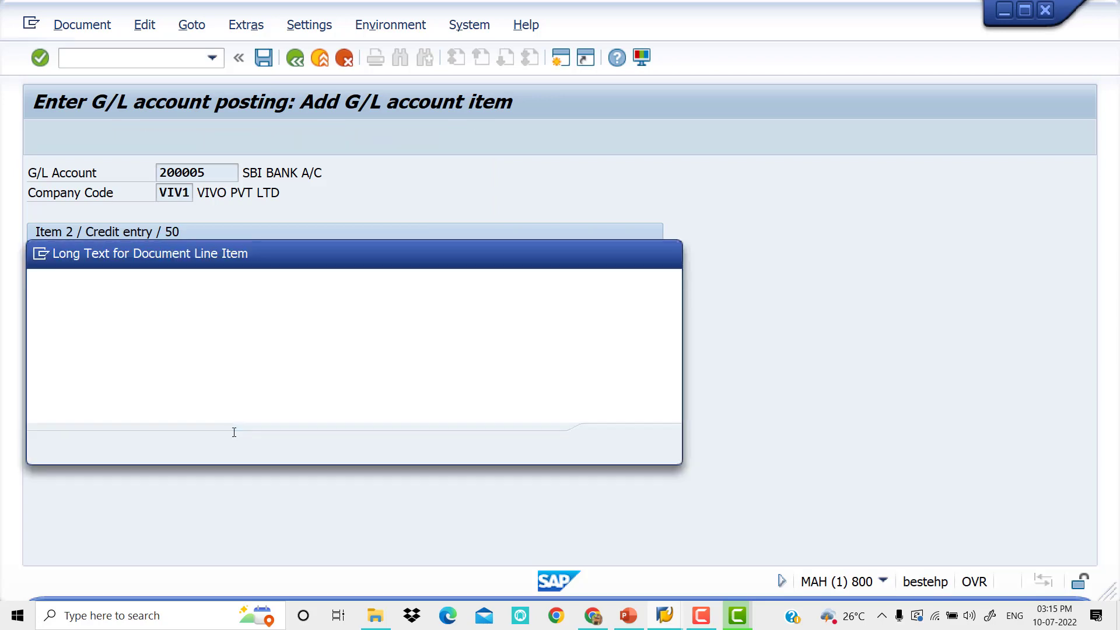
{"action": "key", "text": "Return"}
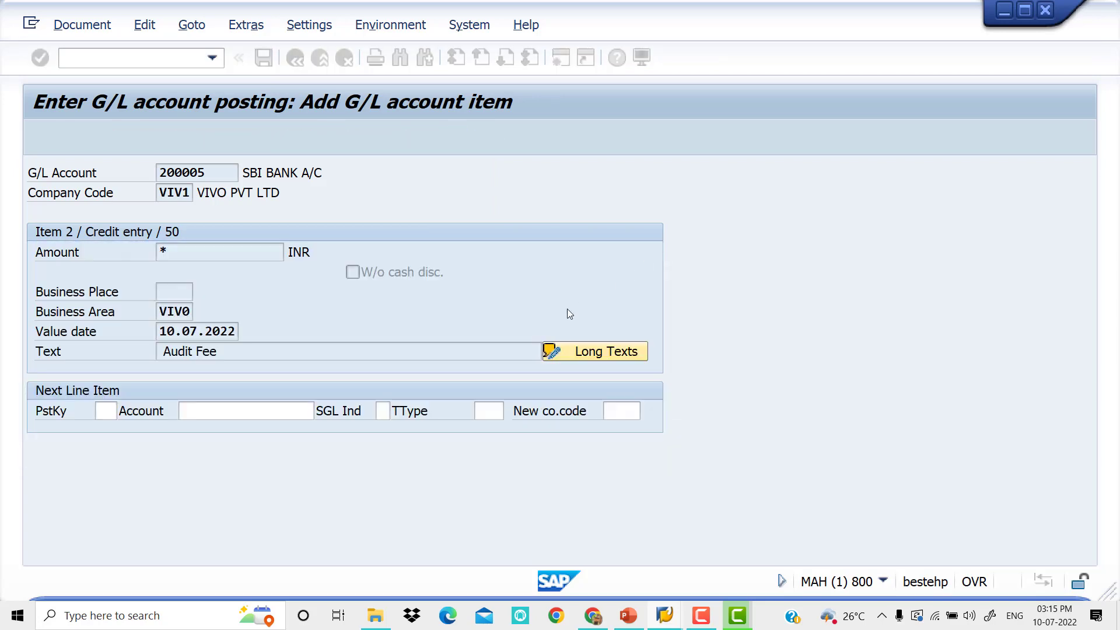
{"action": "left_click", "coordinate": [223, 357]}
{"action": "type", "text": "+"}
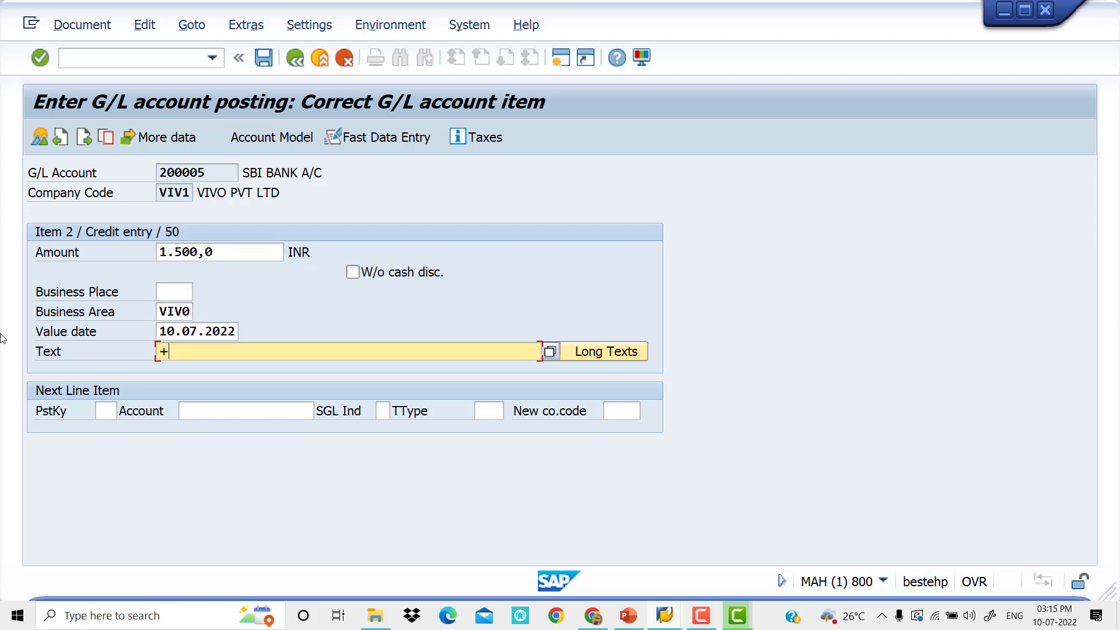
{"action": "key", "text": "Return"}
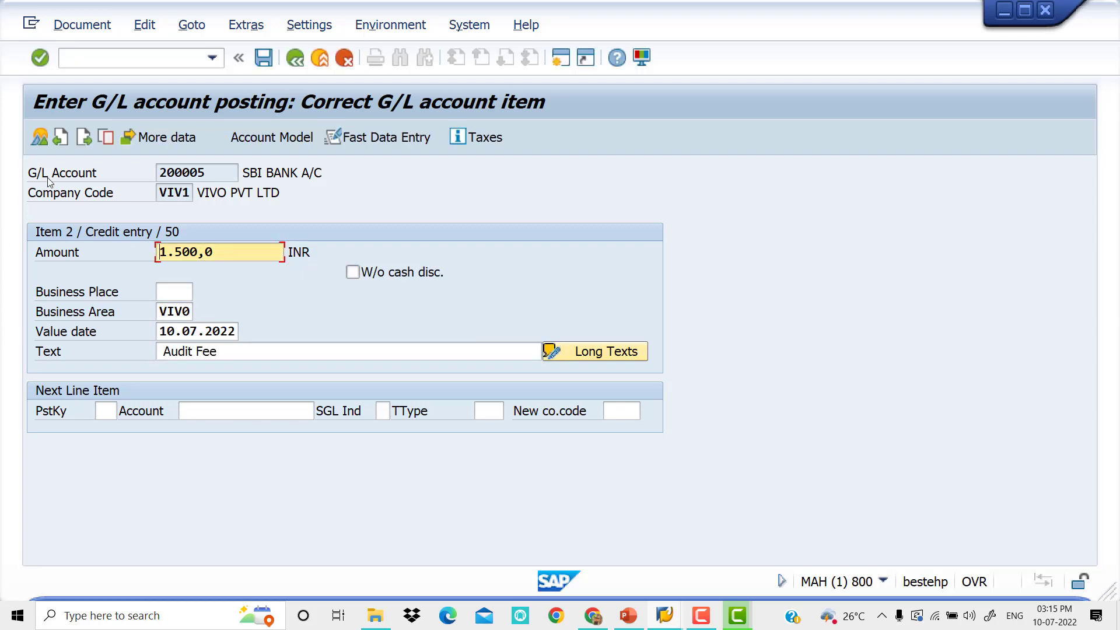
Step: Simulate the telephone bill document and post it
{"action": "left_click", "coordinate": [82, 25]}
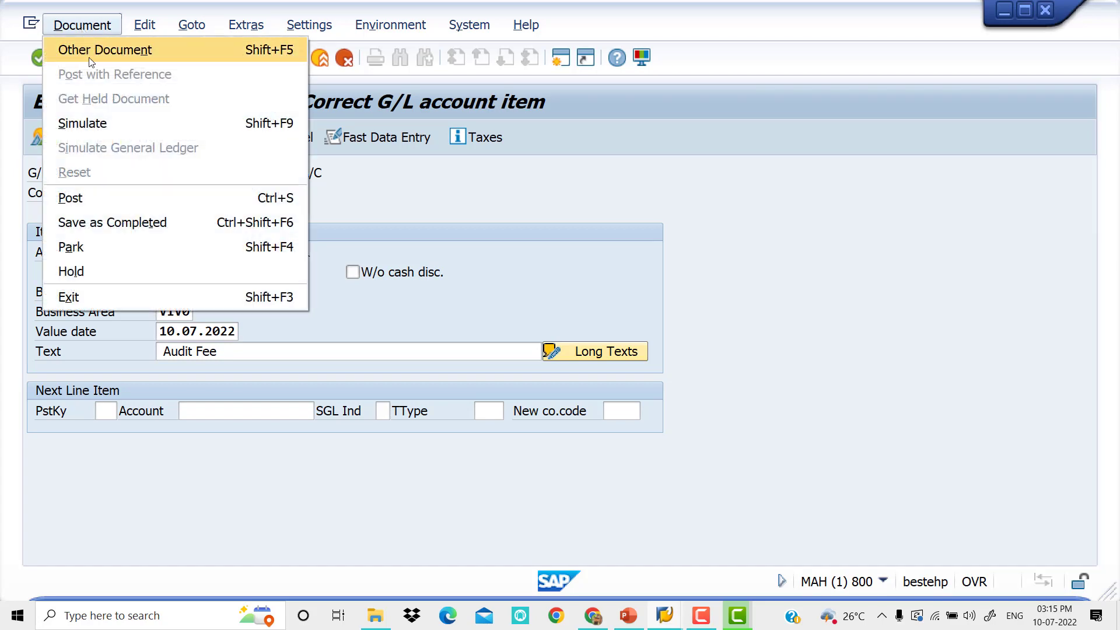
{"action": "left_click", "coordinate": [101, 122]}
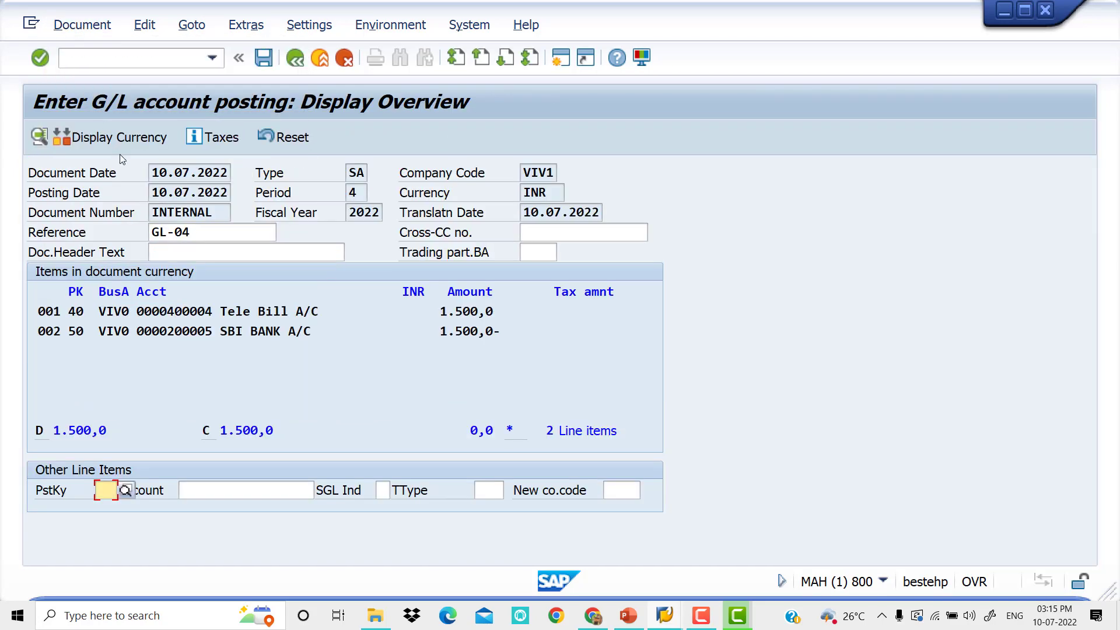
{"action": "left_click", "coordinate": [266, 62]}
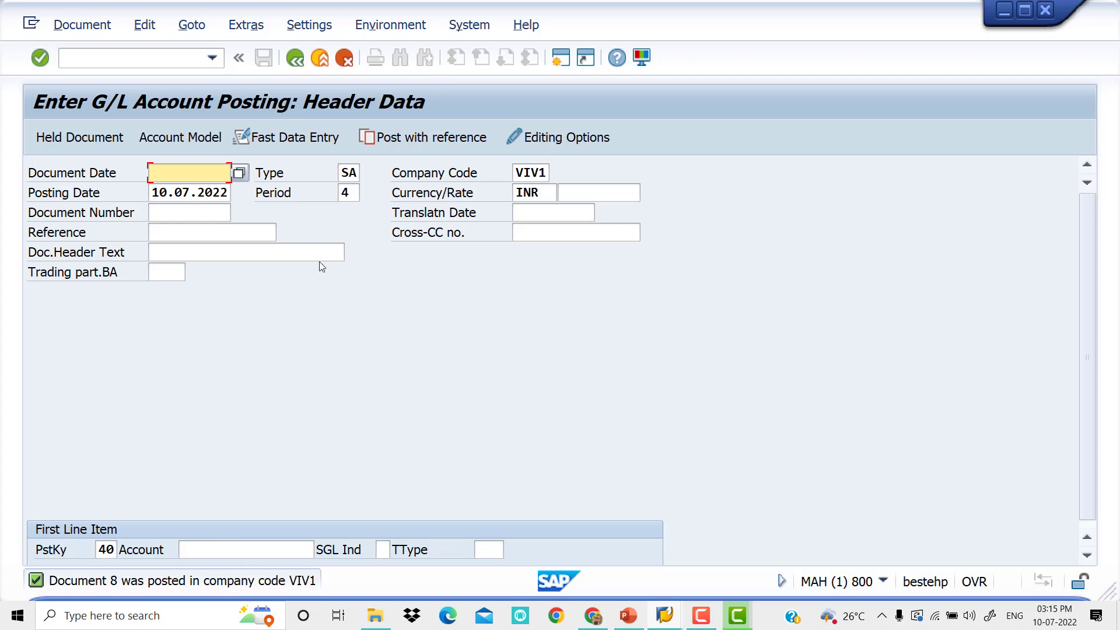
Step: Set the new document's header to document date 10.07.2022 and reference GL-05
{"action": "key", "text": "Down"}
{"action": "key", "text": "Return"}
{"action": "key", "text": "Tab"}
{"action": "key", "text": "Tab"}
{"action": "key", "text": "Tab"}
{"action": "key", "text": "Tab"}
{"action": "key", "text": "Tab"}
{"action": "key", "text": "Tab"}
{"action": "key", "text": "Tab"}
{"action": "key", "text": "Down"}
{"action": "key", "text": "Return"}
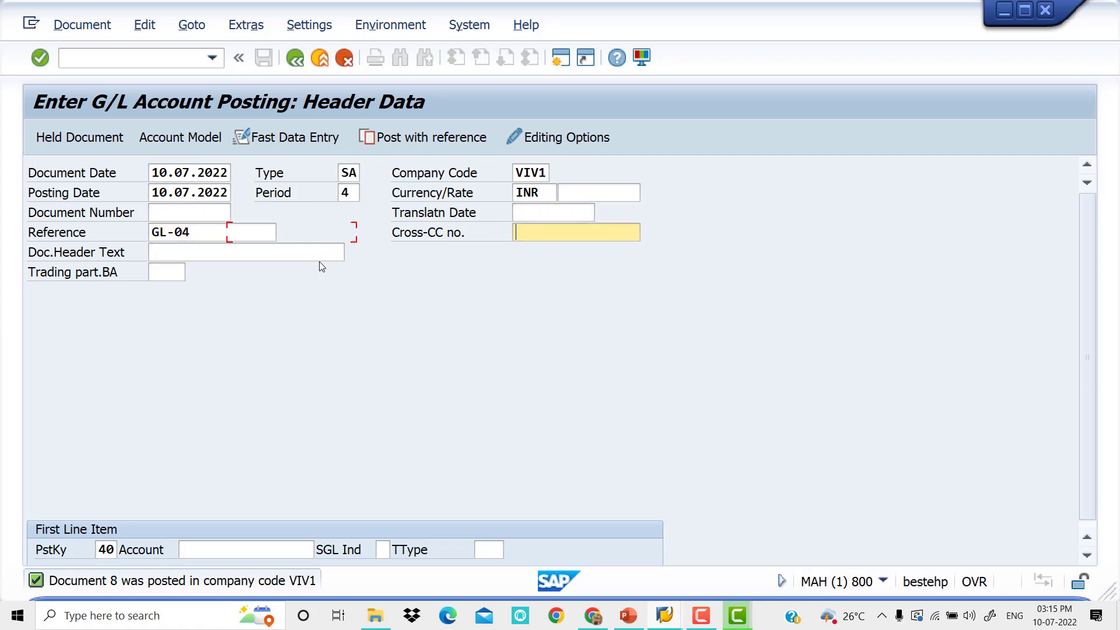
{"action": "left_click", "coordinate": [235, 234]}
{"action": "type", "text": "5"}
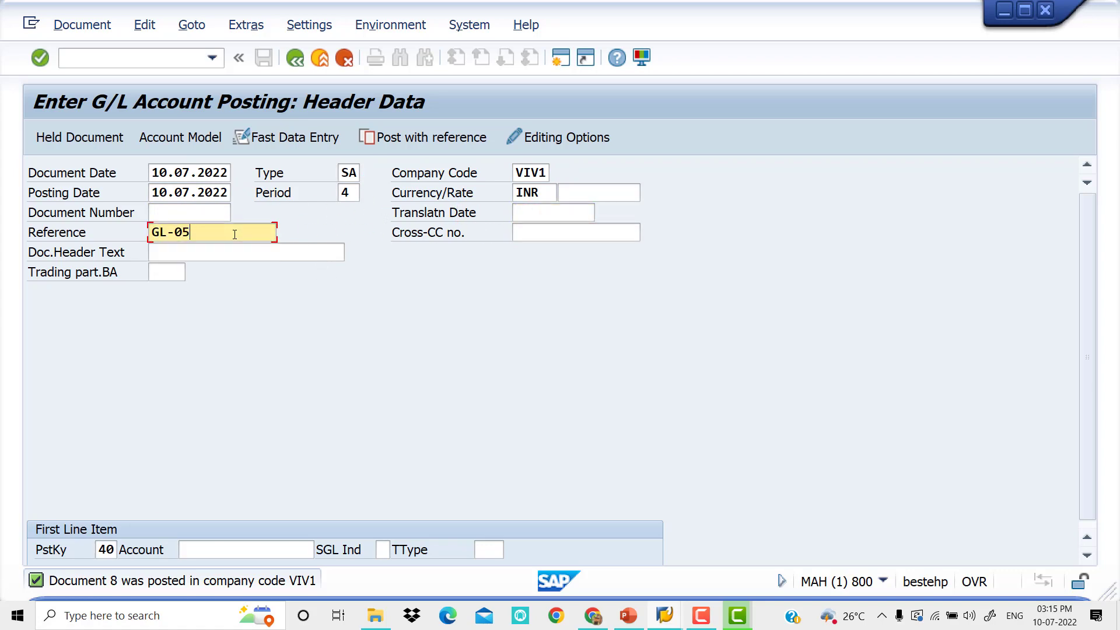
Step: Look up the G/L accounts by description and choose Salaries A/C (400003) as the first line item's account
{"action": "key", "text": "Tab"}
{"action": "key", "text": "Tab"}
{"action": "key", "text": "Tab"}
{"action": "key", "text": "Tab"}
{"action": "key", "text": "Tab"}
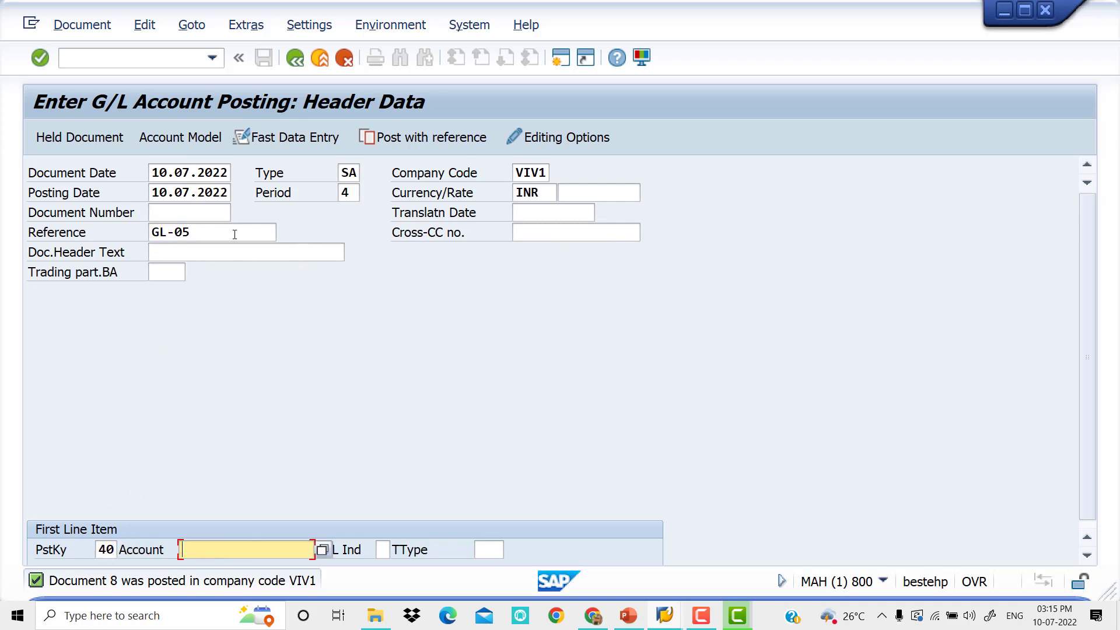
{"action": "left_click", "coordinate": [322, 549]}
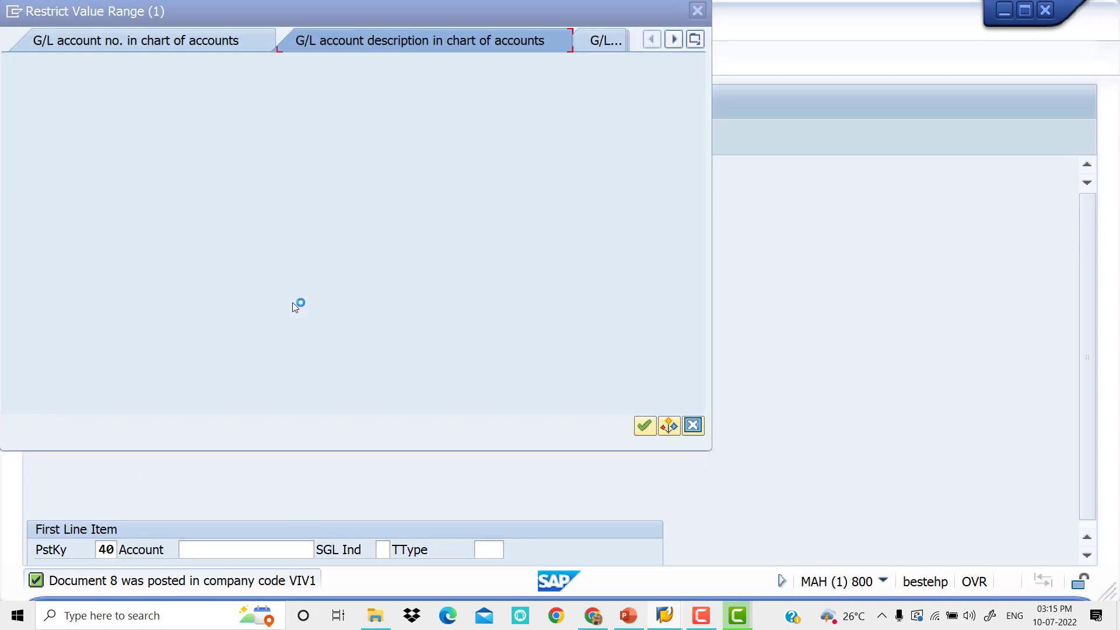
{"action": "key", "text": "Return"}
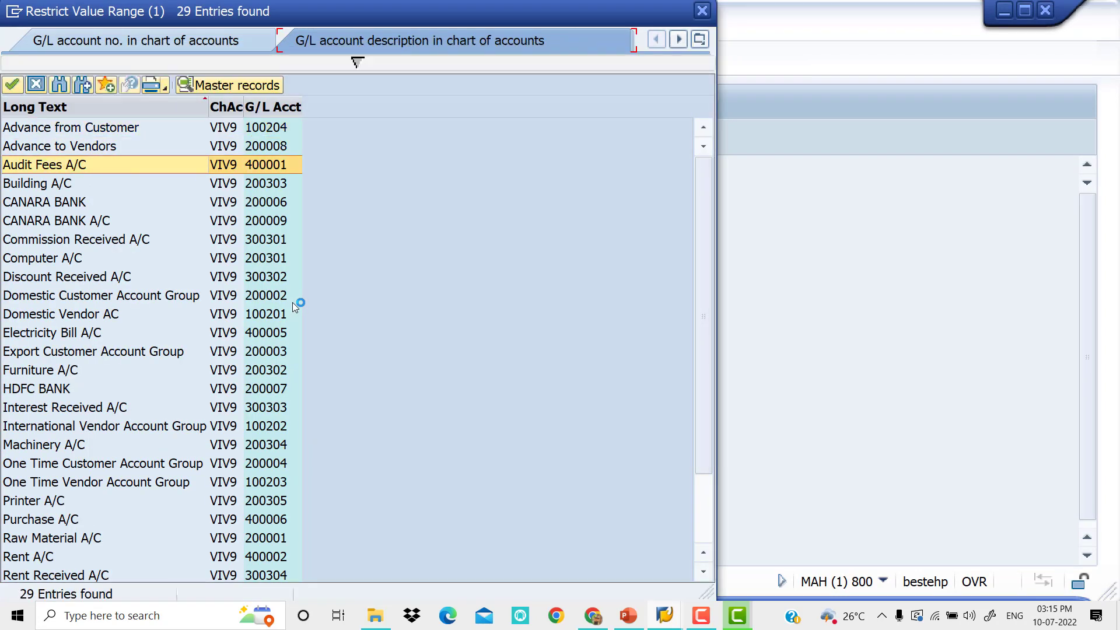
{"action": "key", "text": "Down"}
{"action": "key", "text": "Down"}
{"action": "key", "text": "Down"}
{"action": "key", "text": "Down"}
{"action": "key", "text": "Down"}
{"action": "key", "text": "Down"}
{"action": "key", "text": "Down"}
{"action": "key", "text": "Down"}
{"action": "key", "text": "Down"}
{"action": "key", "text": "Down"}
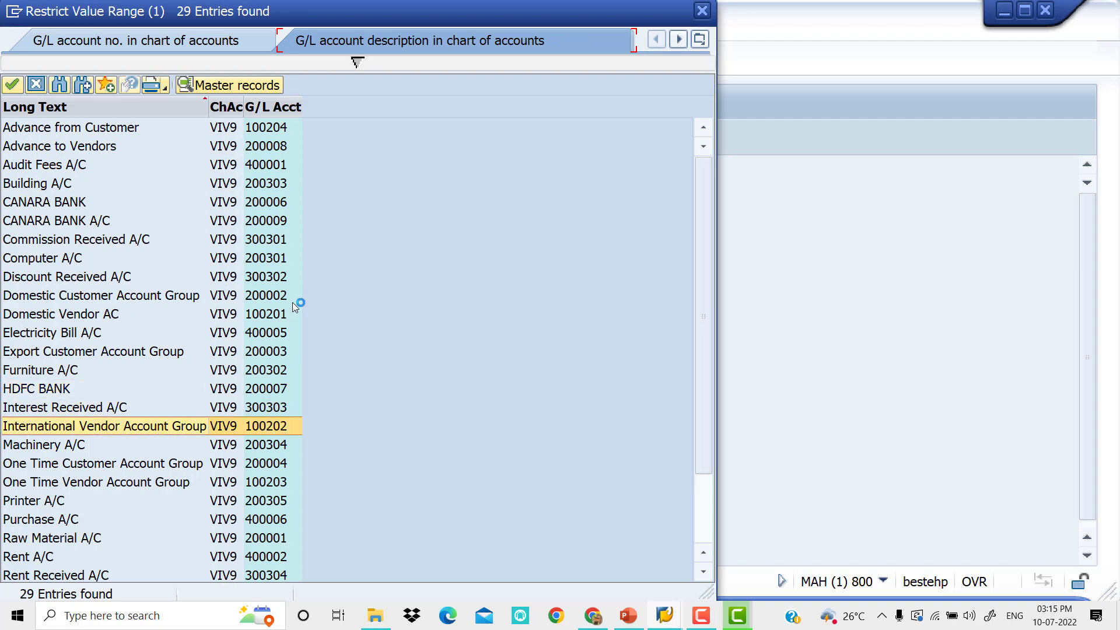
{"action": "key", "text": "Down"}
{"action": "key", "text": "Down"}
{"action": "key", "text": "Down"}
{"action": "key", "text": "Down"}
{"action": "key", "text": "Down"}
{"action": "key", "text": "Down"}
{"action": "key", "text": "Down"}
{"action": "key", "text": "Down"}
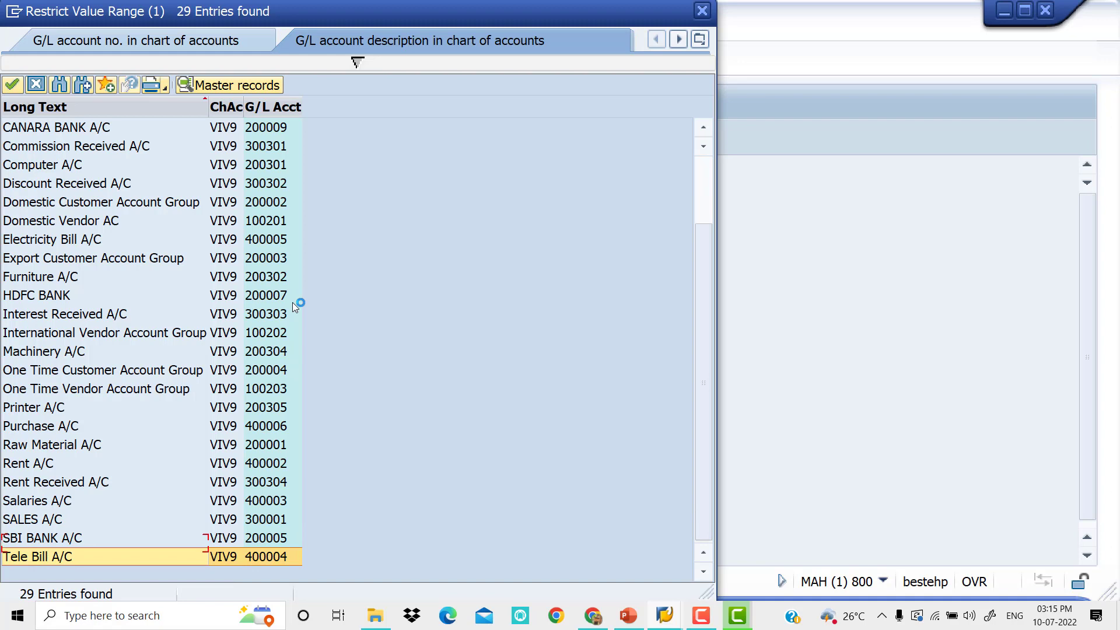
{"action": "key", "text": "Up"}
{"action": "key", "text": "Up"}
{"action": "key", "text": "Up"}
{"action": "key", "text": "Up"}
{"action": "double_click", "coordinate": [58, 502]}
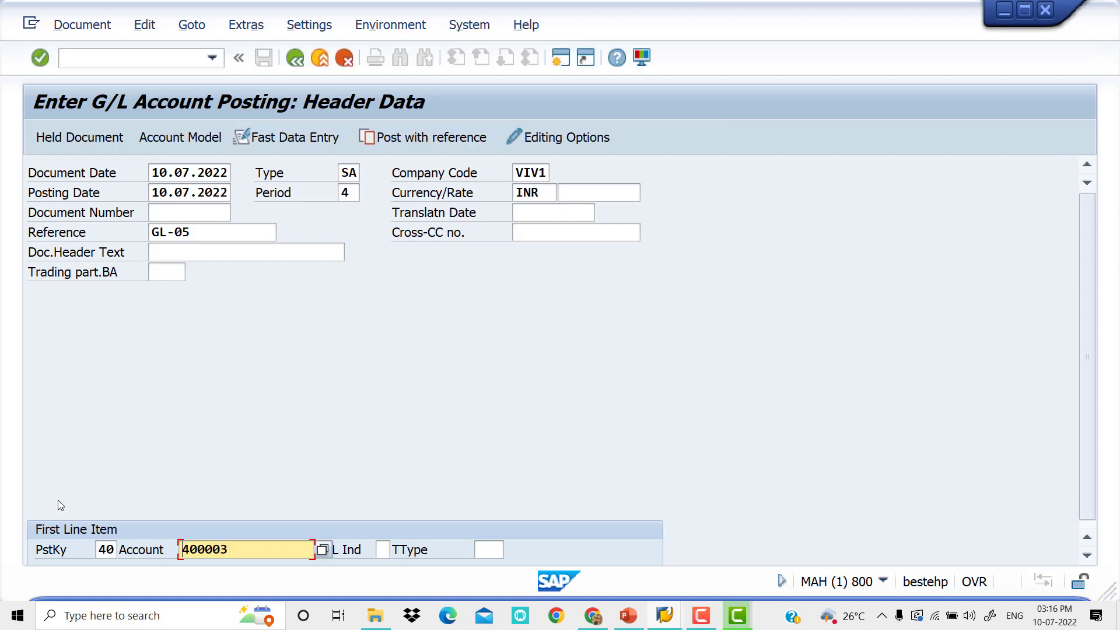
Step: Open the Salaries debit item and set its amount to 15000 INR, business area to VIV0 and value date to 10.07.2022
{"action": "key", "text": "Return"}
{"action": "type", "text": "15000"}
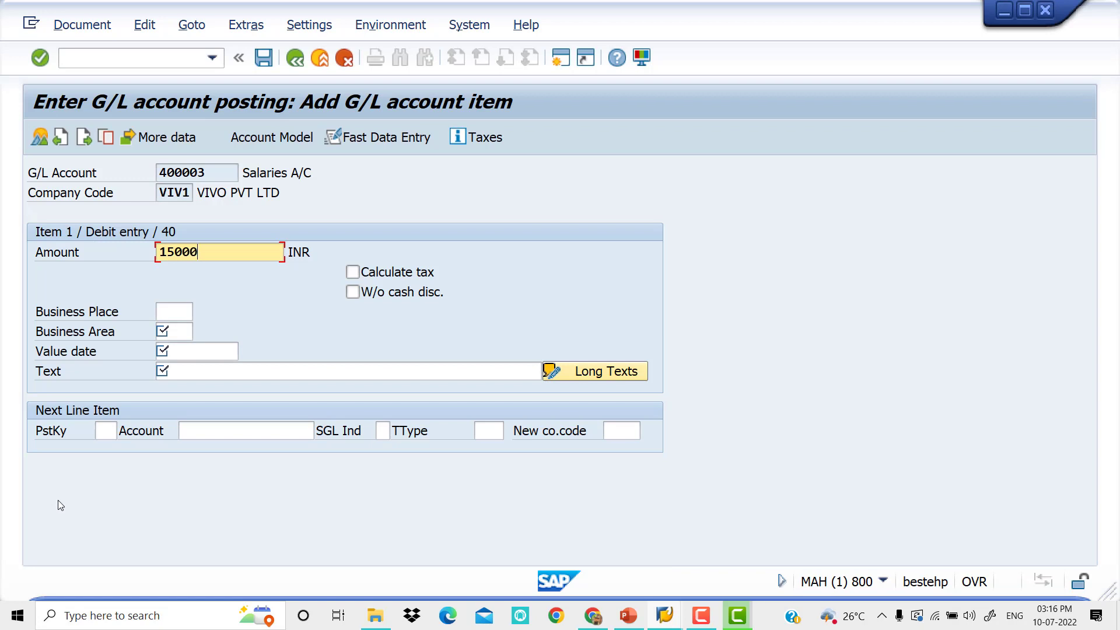
{"action": "key", "text": "Tab"}
{"action": "key", "text": "Tab"}
{"action": "key", "text": "Tab"}
{"action": "key", "text": "Tab"}
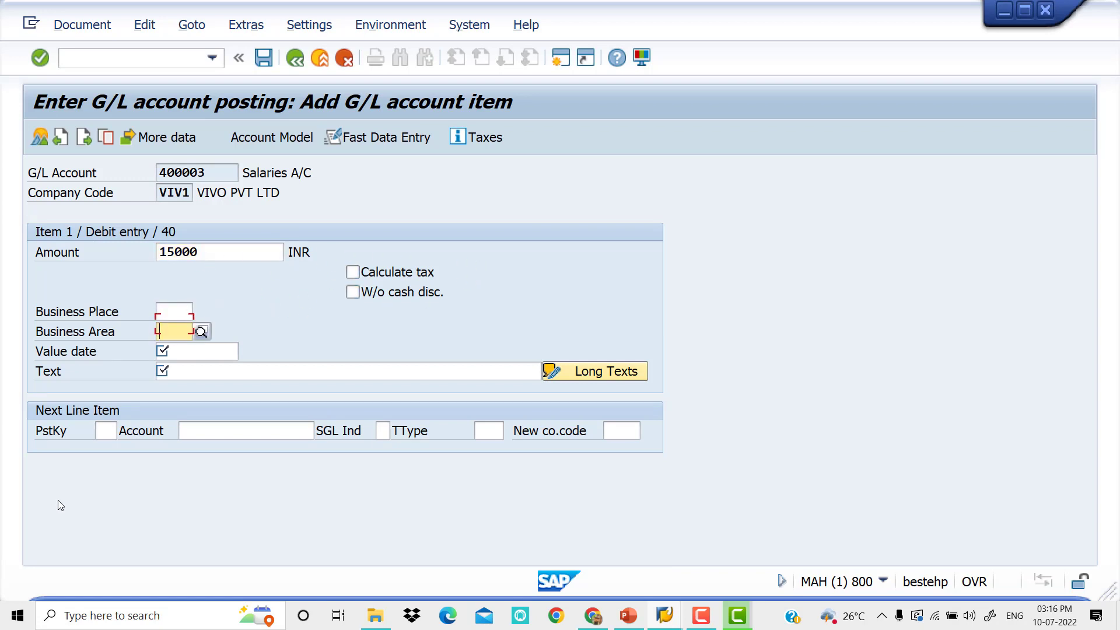
{"action": "key", "text": "Down"}
{"action": "key", "text": "Tab"}
{"action": "key", "text": "Down"}
{"action": "key", "text": "Tab"}
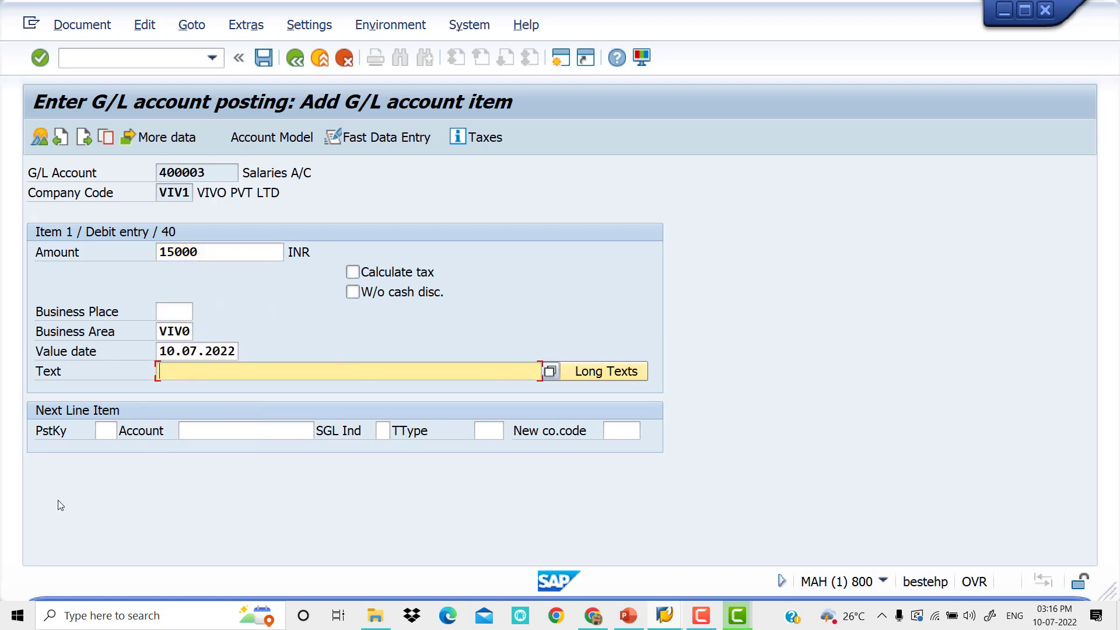
Step: Enter Salaries as the debit item's text
{"action": "type", "text": "4"}
{"action": "key", "text": "BackSpace"}
{"action": "type", "text": "laries"}
{"action": "key", "text": "Tab"}
{"action": "key", "text": "Tab"}
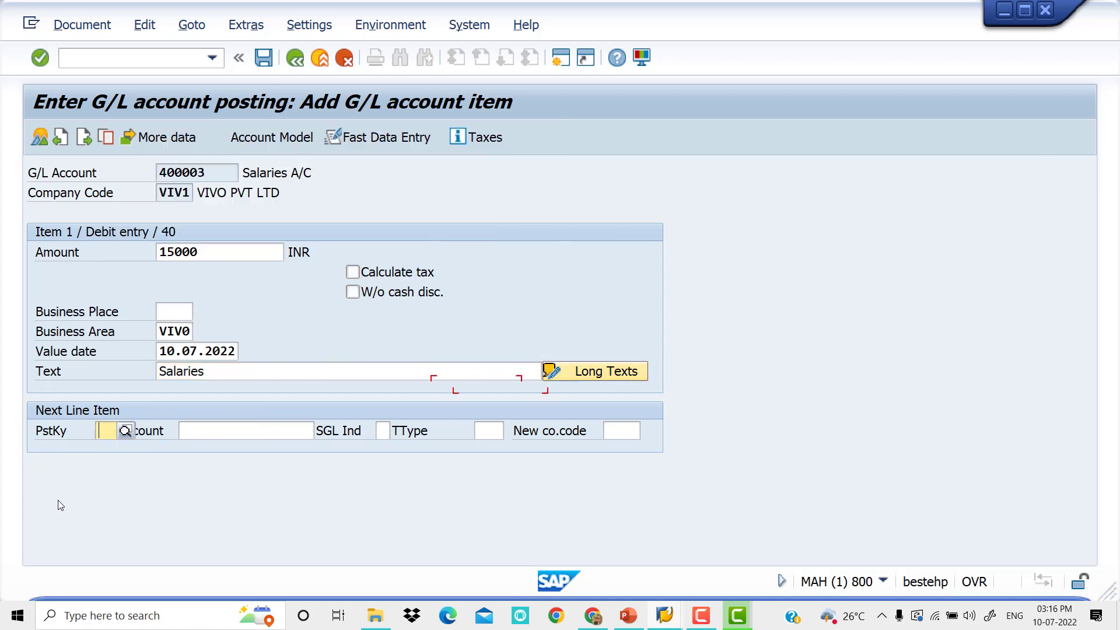
Step: Set the line item after Salaries to posting key 50 with account 200005 and open that SBI Bank credit item
{"action": "type", "text": "50"}
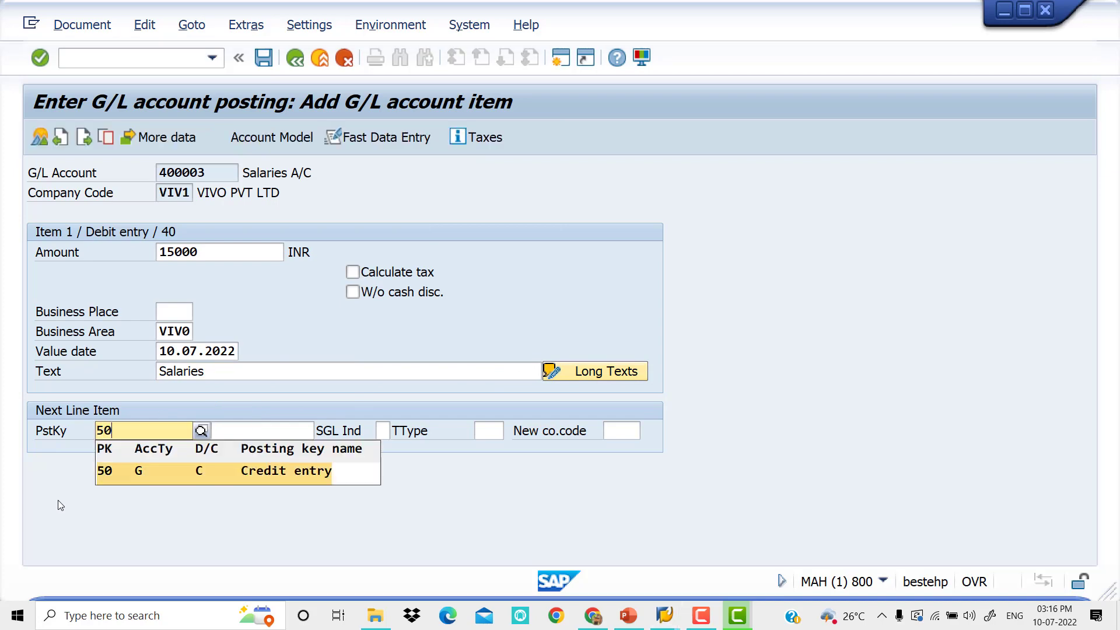
{"action": "key", "text": "Return"}
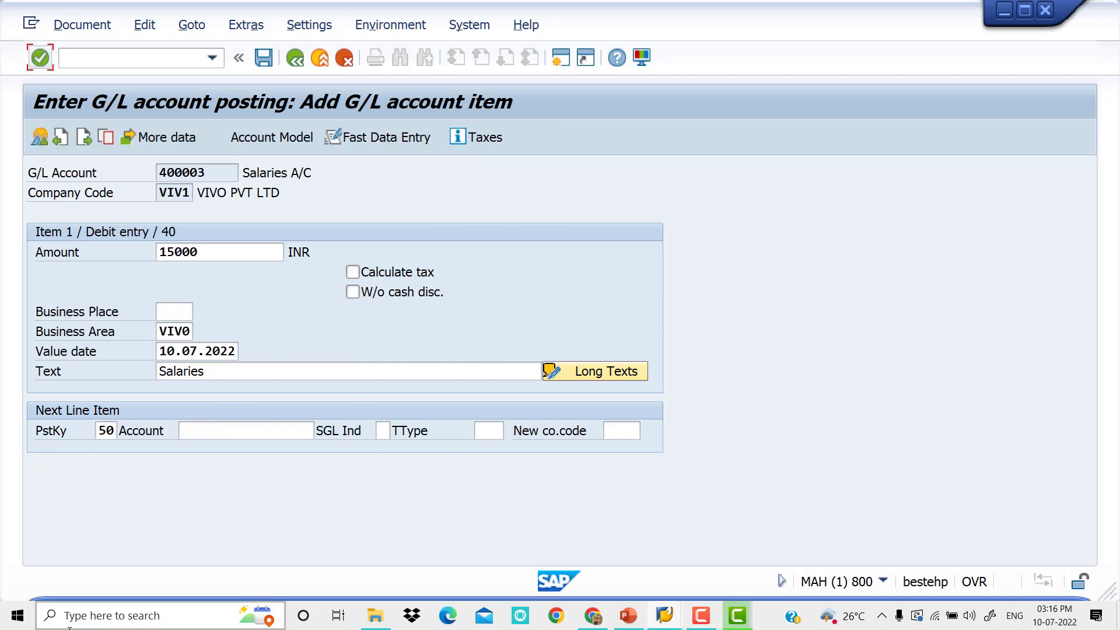
{"action": "left_click", "coordinate": [246, 430]}
{"action": "key", "text": "Down"}
{"action": "key", "text": "Down"}
{"action": "key", "text": "Down"}
{"action": "key", "text": "Return"}
{"action": "key", "text": "Return"}
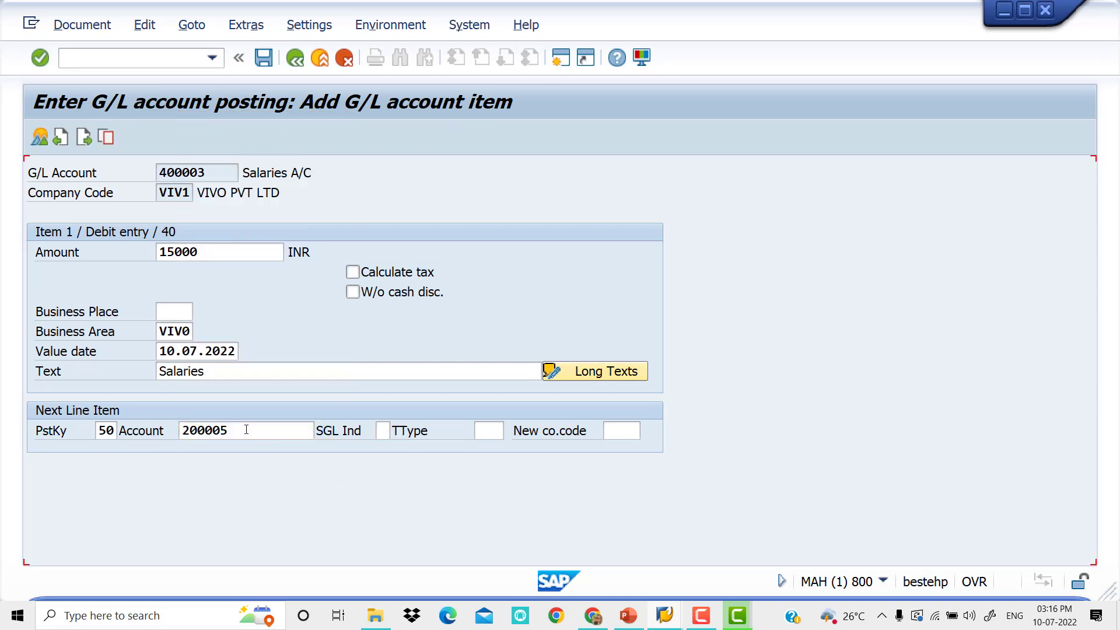
Step: Fill the salary payment's SBI Bank credit item with amount *, business area VIV0, value date 10.07.2022 and text +
{"action": "type", "text": "*"}
{"action": "key", "text": "Tab"}
{"action": "key", "text": "Tab"}
{"action": "key", "text": "Tab"}
{"action": "type", "text": "VIV0"}
{"action": "key", "text": "Tab"}
{"action": "key", "text": "Down"}
{"action": "key", "text": "Return"}
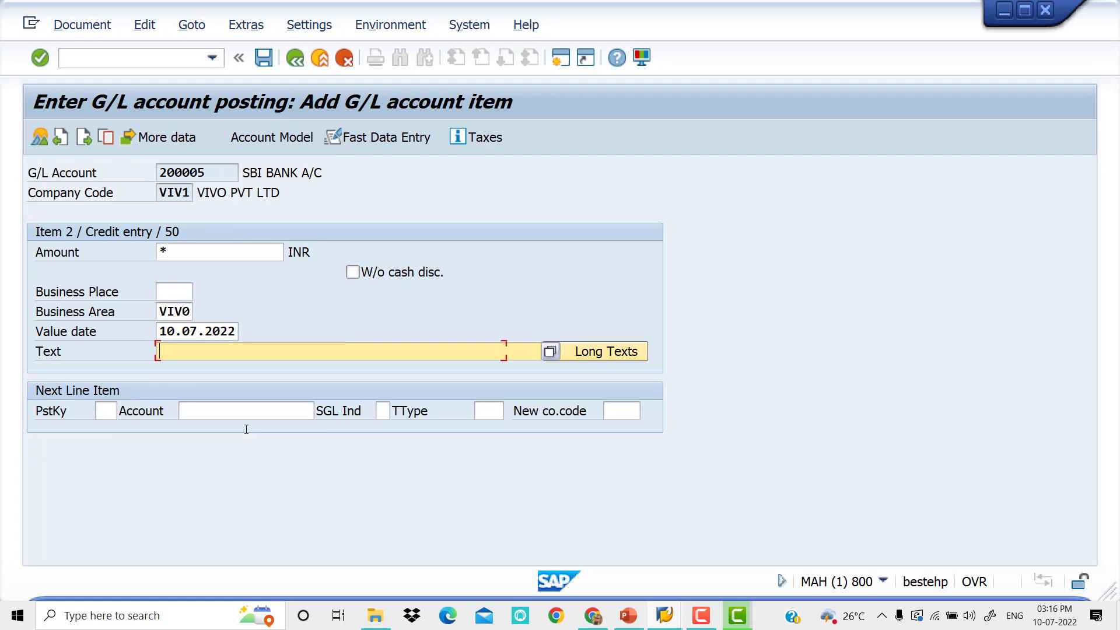
{"action": "key", "text": "Return"}
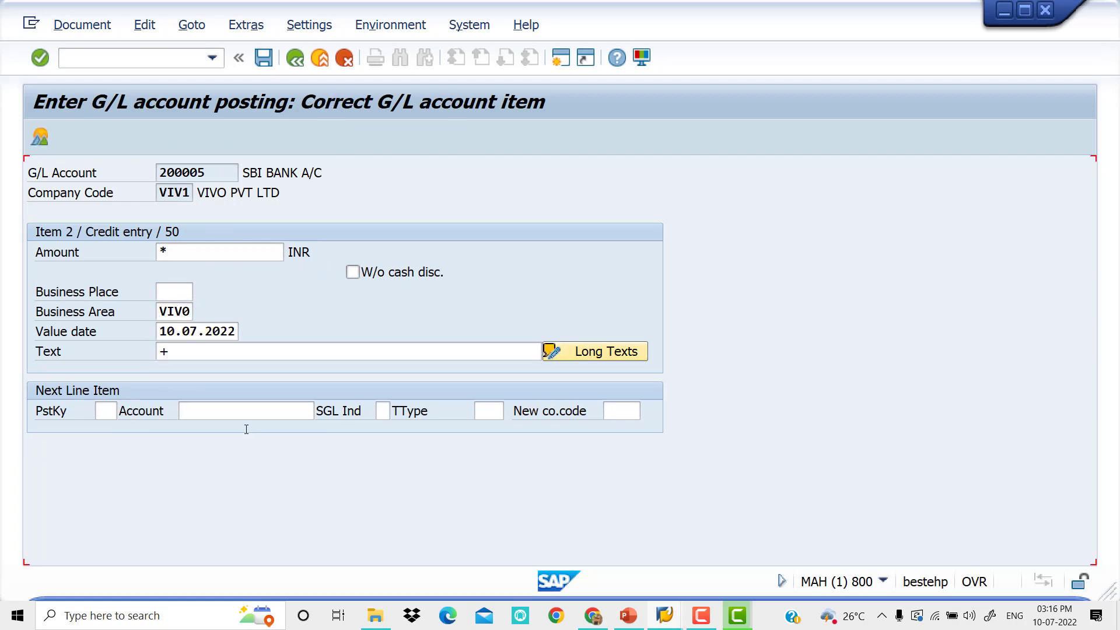
Step: Simulate the salaries document and post it
{"action": "left_click", "coordinate": [98, 26]}
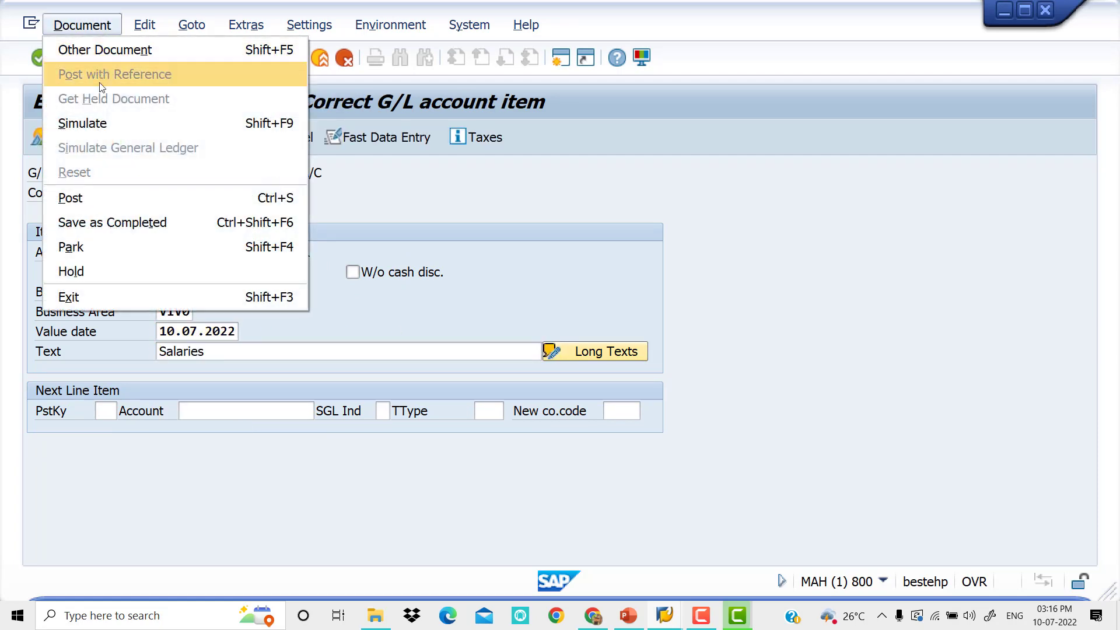
{"action": "left_click", "coordinate": [107, 123]}
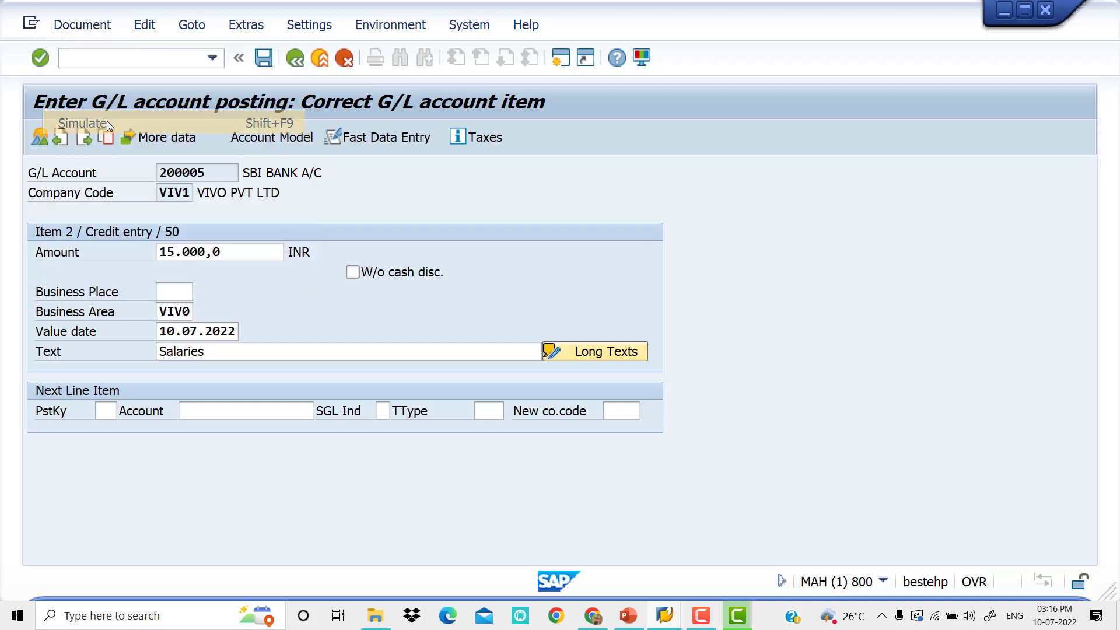
{"action": "left_click", "coordinate": [265, 61]}
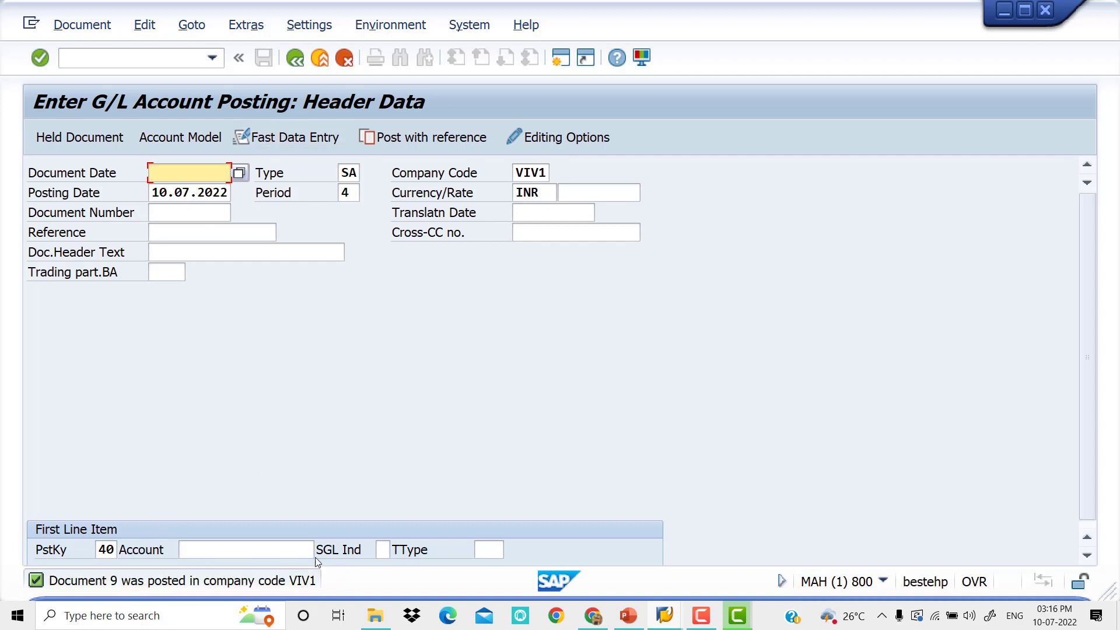
Step: Check the G/L posting transaction codes on slide 5 of the PowerPoint presentation and return to SAP
{"action": "left_click", "coordinate": [641, 619]}
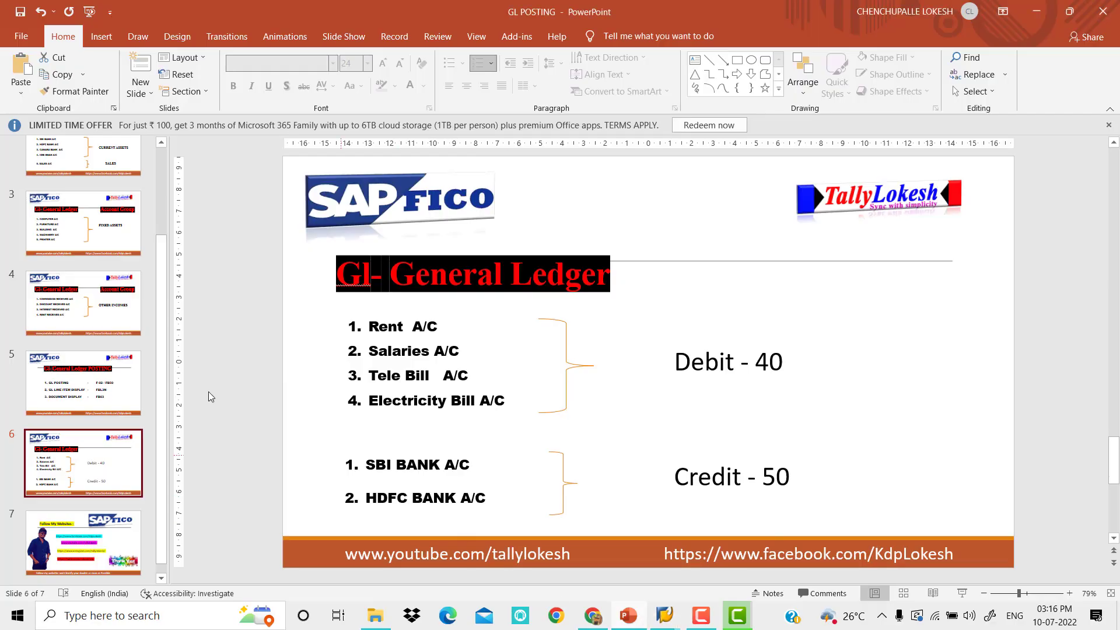
{"action": "left_click", "coordinate": [97, 390]}
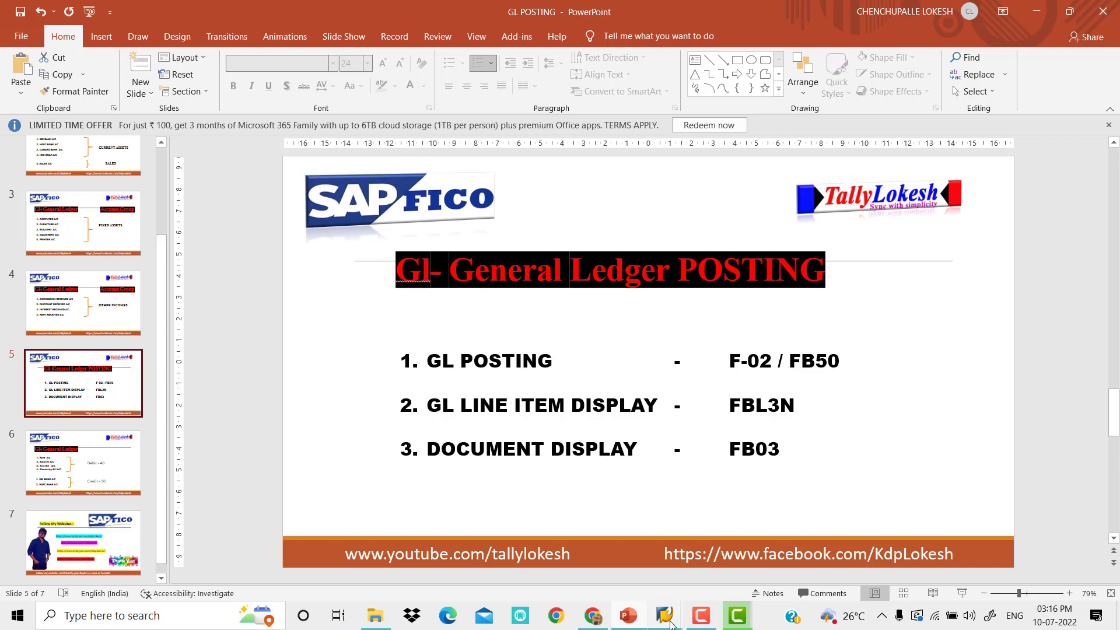
{"action": "mouse_move", "coordinate": [669, 624]}
{"action": "left_click", "coordinate": [660, 573]}
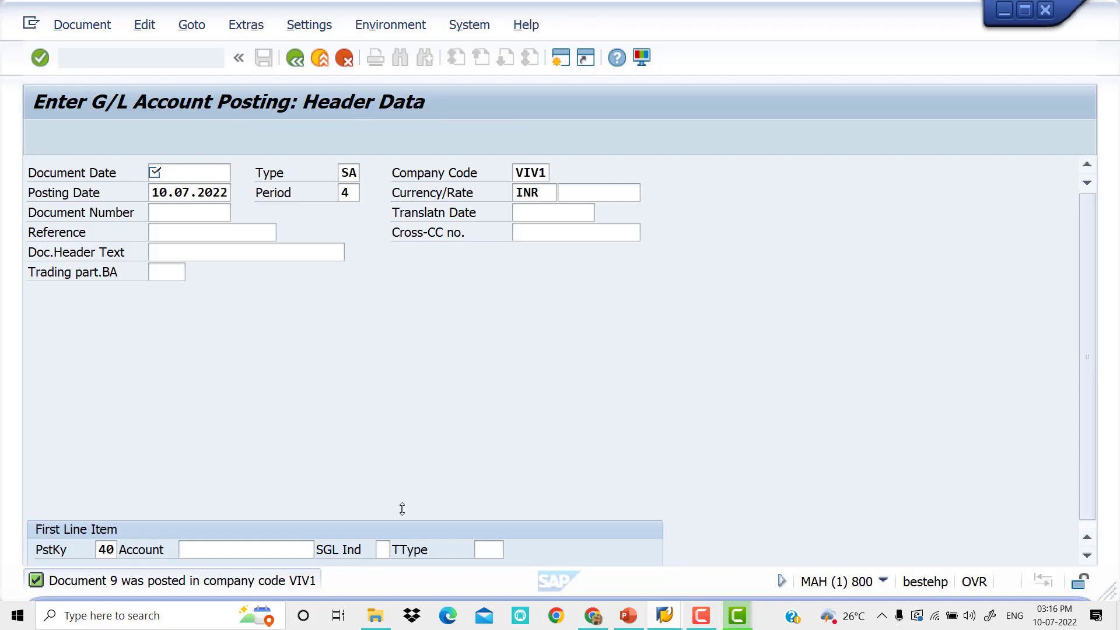
Step: Open the G/L account line item display with transaction FBL3N
{"action": "left_click", "coordinate": [119, 52]}
{"action": "type", "text": "/n"}
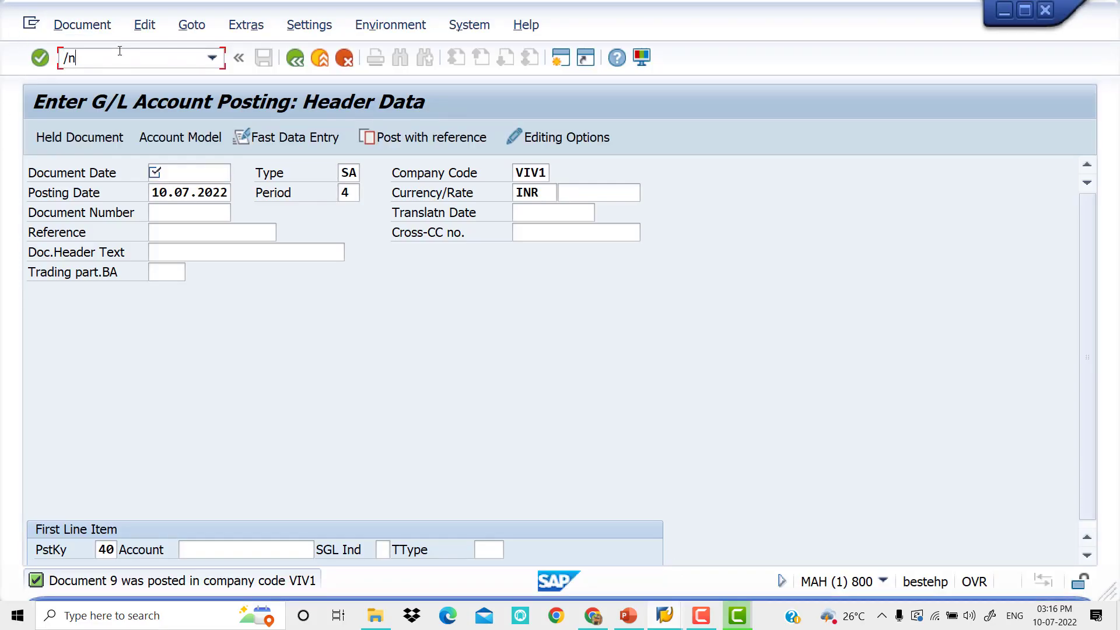
{"action": "type", "text": "NFBL3N"}
{"action": "key", "text": "Return"}
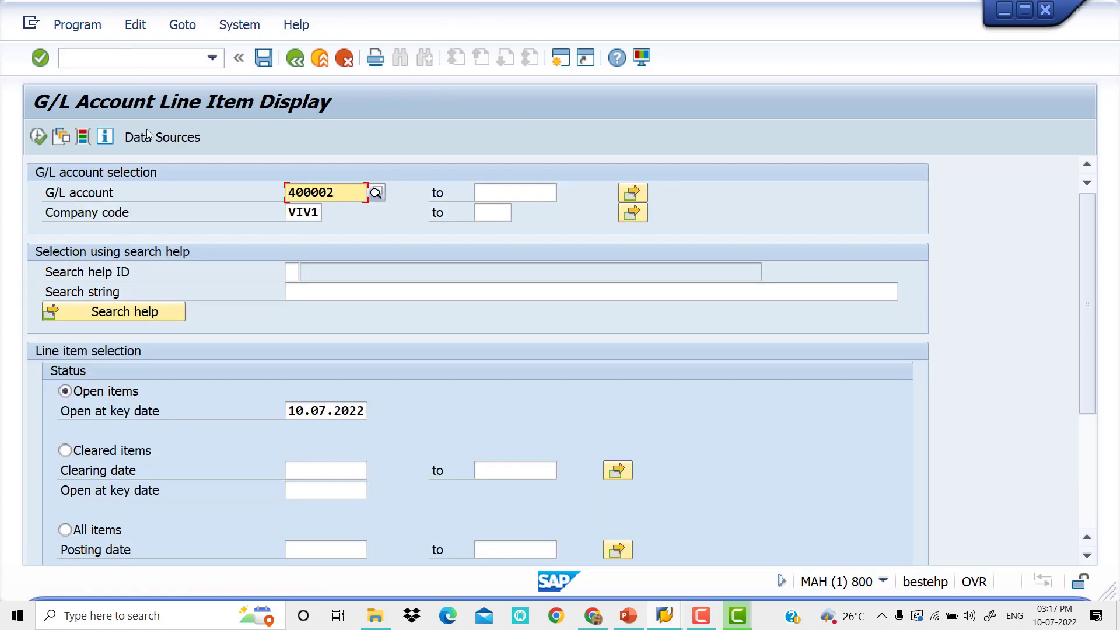
Step: Select Audit Fees account 400001 from the G/L account list, display its open line items in company code VIV1, and return to the selection
{"action": "left_click", "coordinate": [375, 193]}
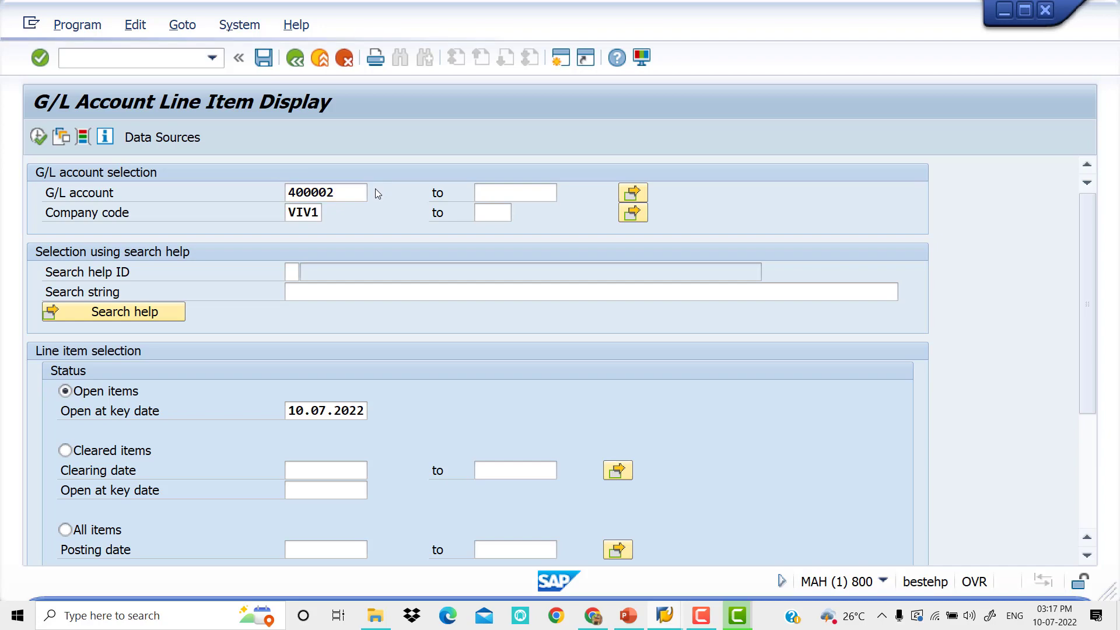
{"action": "key", "text": "Return"}
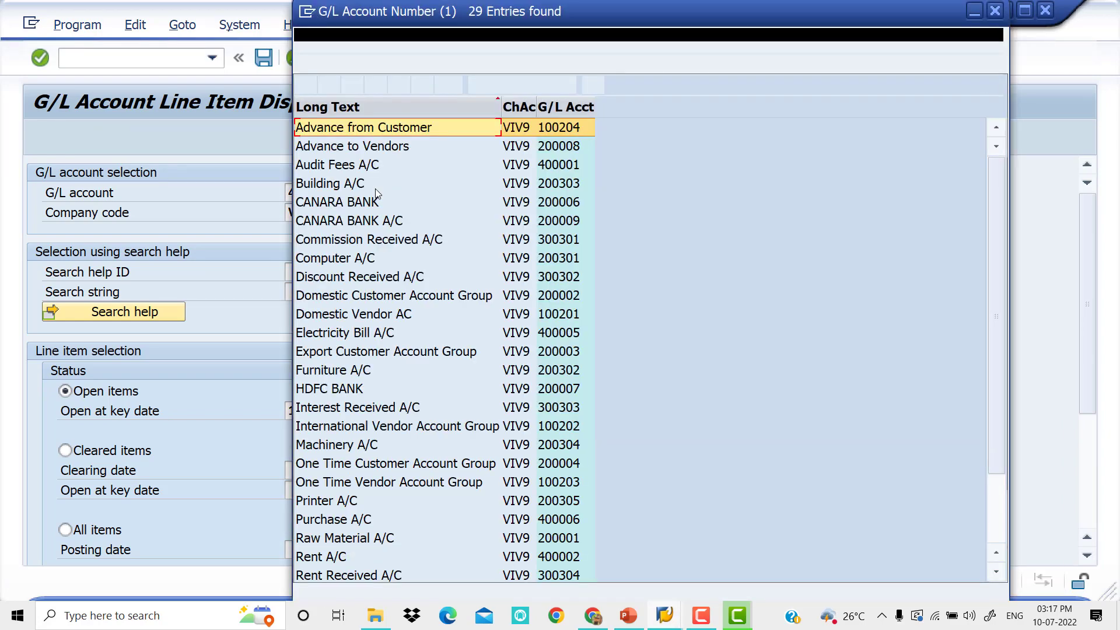
{"action": "key", "text": "Down"}
{"action": "key", "text": "Down"}
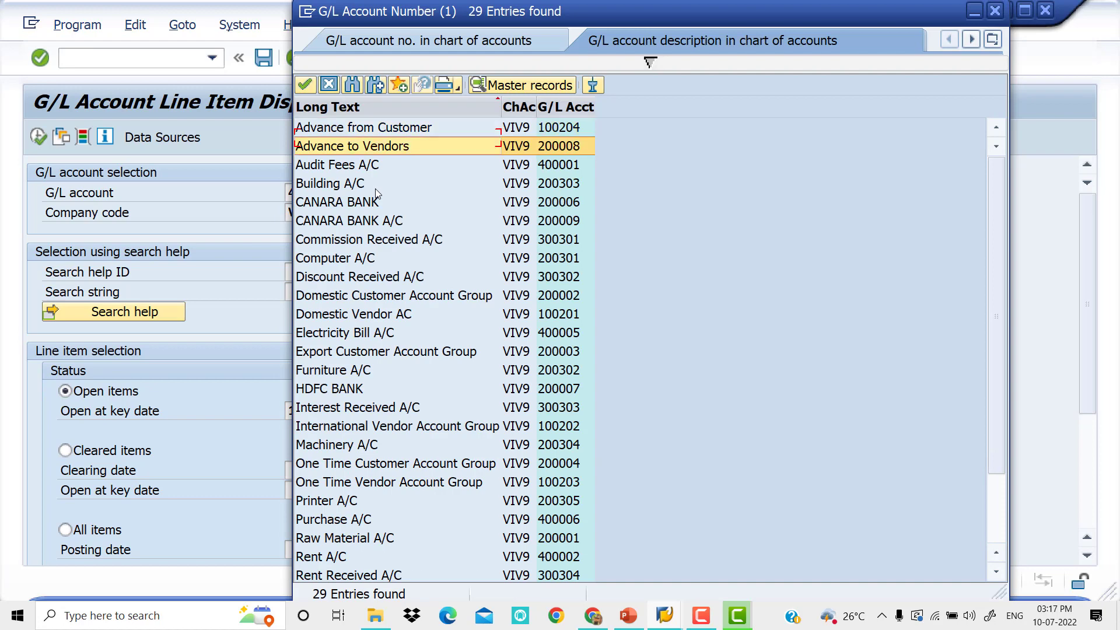
{"action": "key", "text": "Return"}
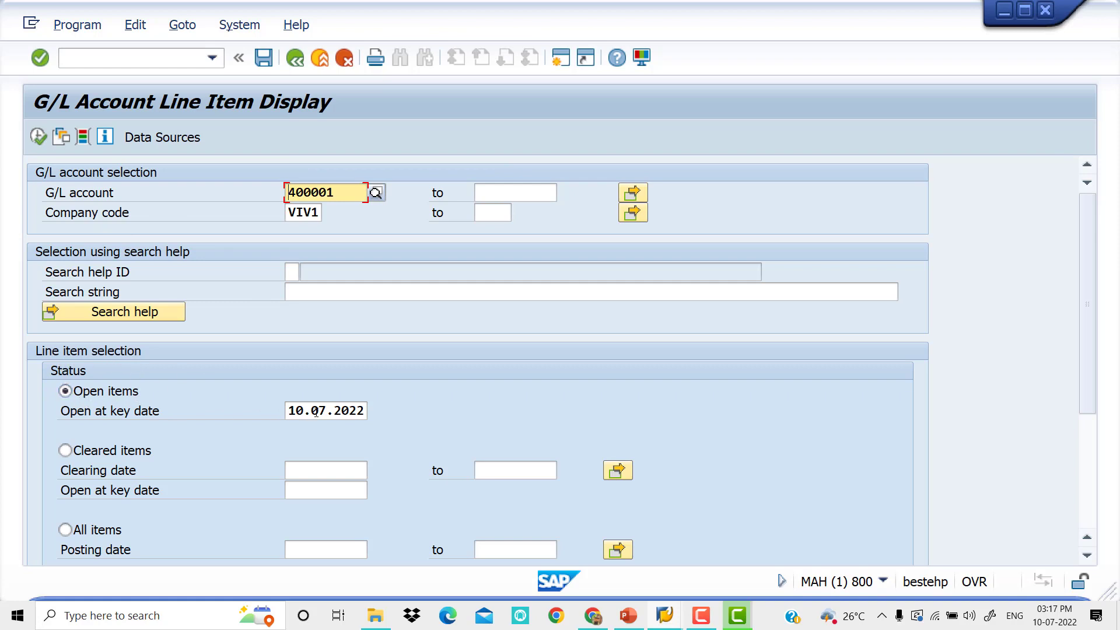
{"action": "left_click", "coordinate": [39, 137]}
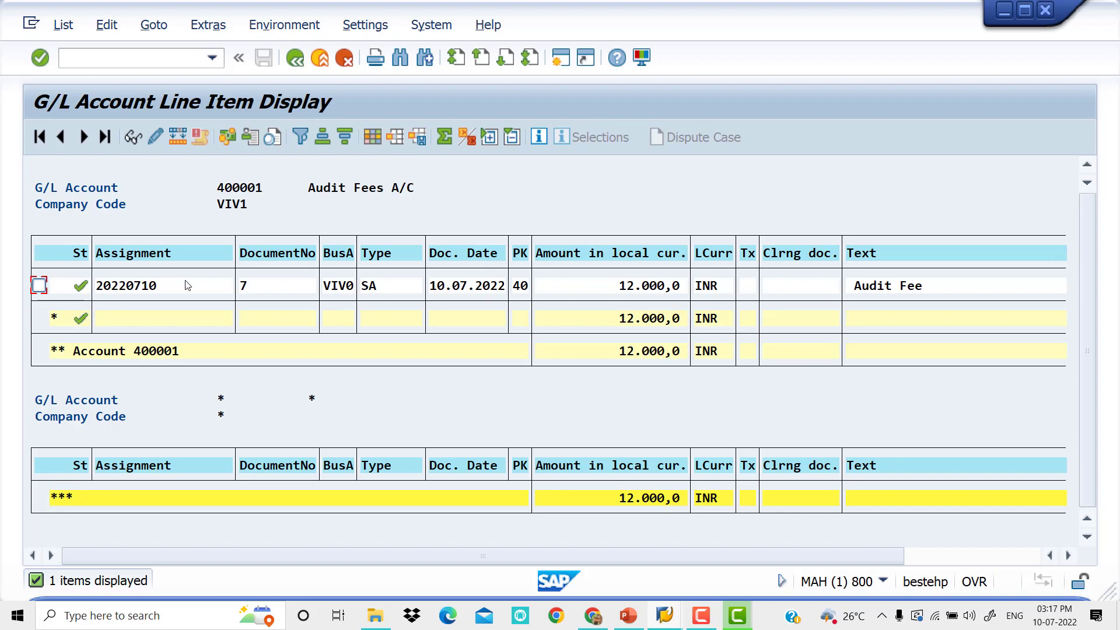
{"action": "left_click", "coordinate": [293, 60]}
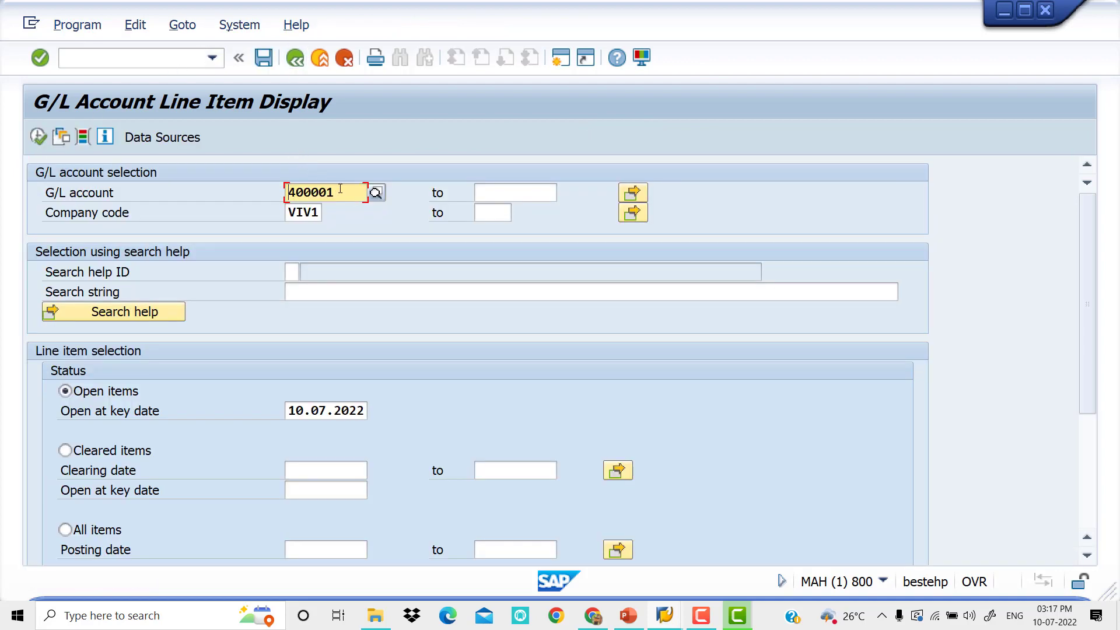
Step: Display the open line items of Electricity Bill account 400005 and return to the selection
{"action": "key", "text": "BackSpace"}
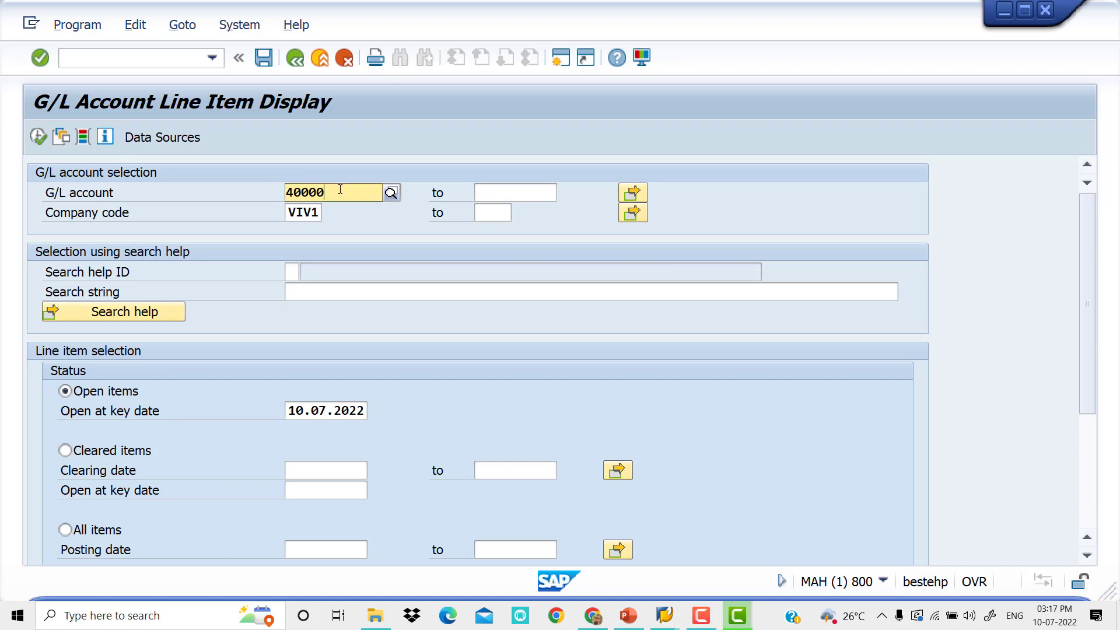
{"action": "type", "text": "5"}
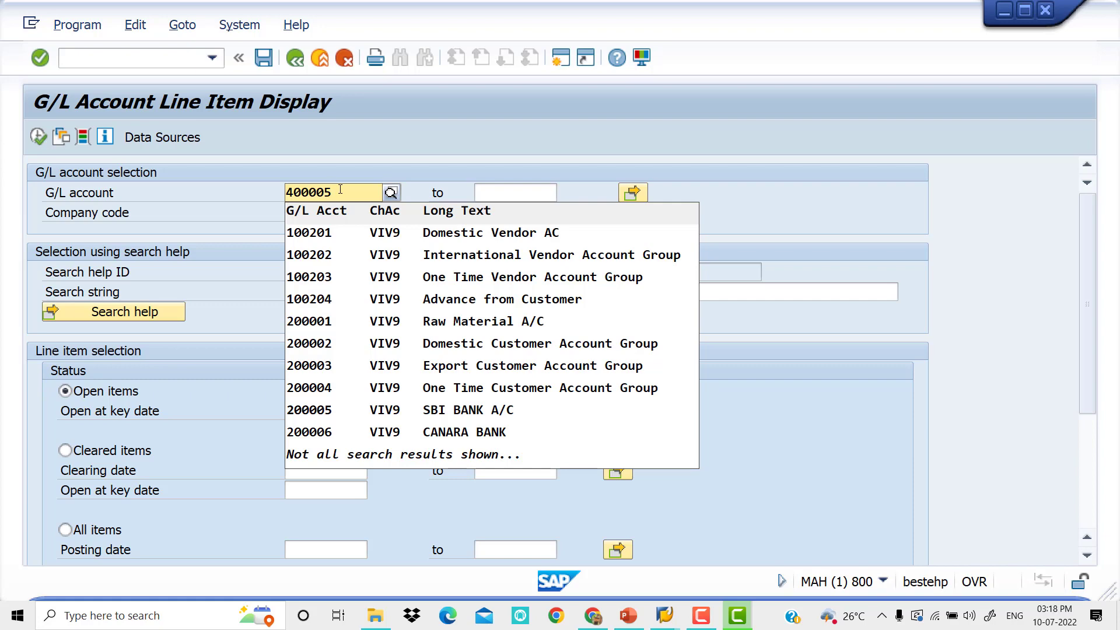
{"action": "key", "text": "Tab"}
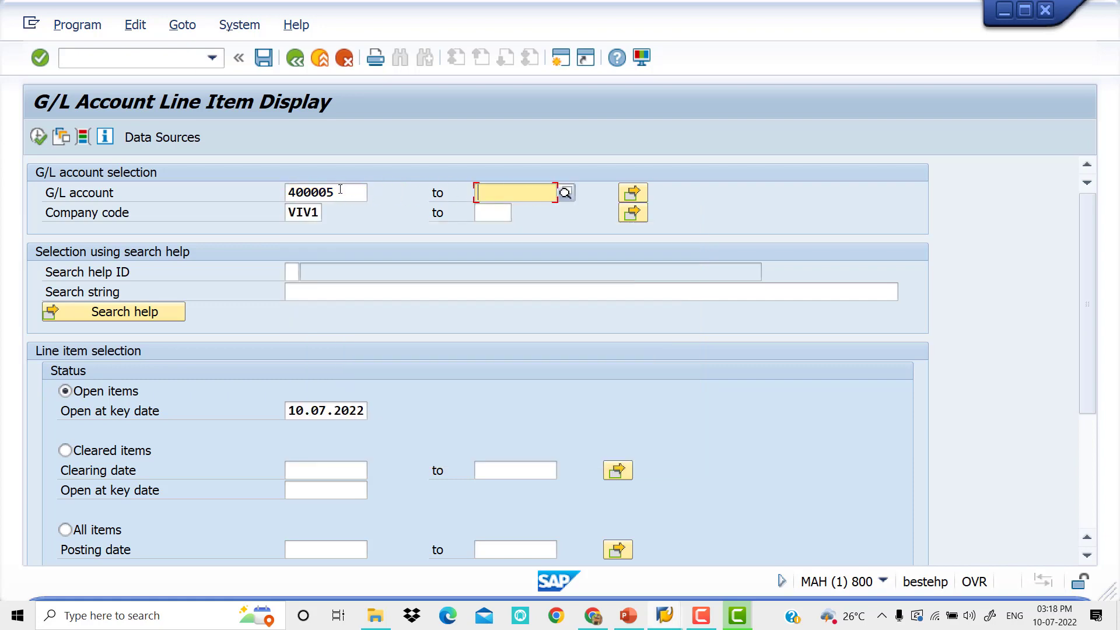
{"action": "left_click", "coordinate": [34, 140]}
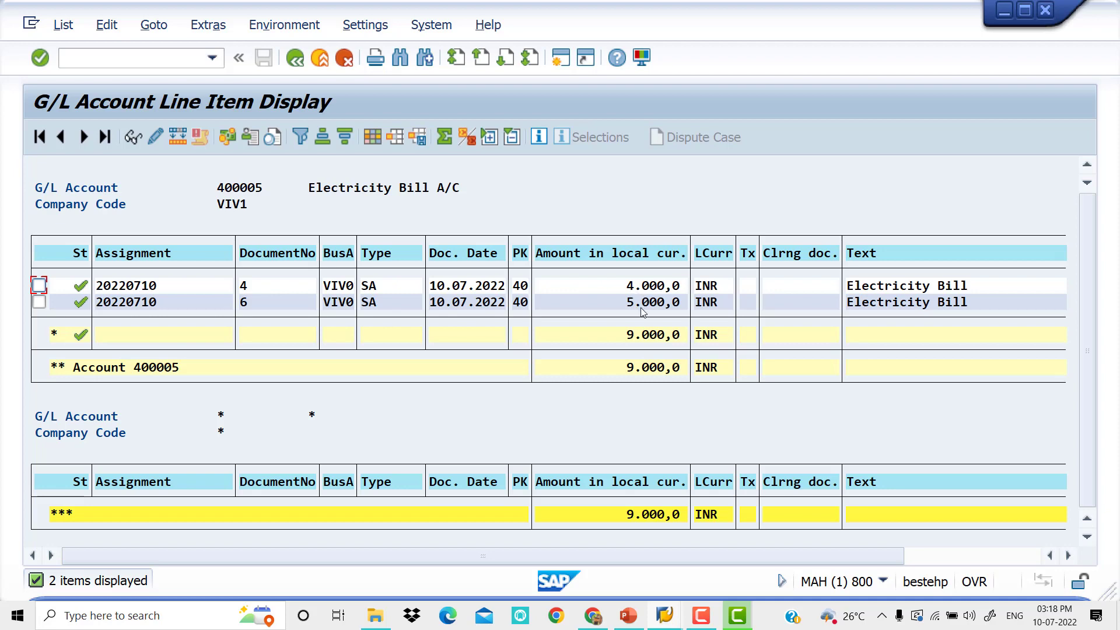
{"action": "left_click", "coordinate": [301, 61]}
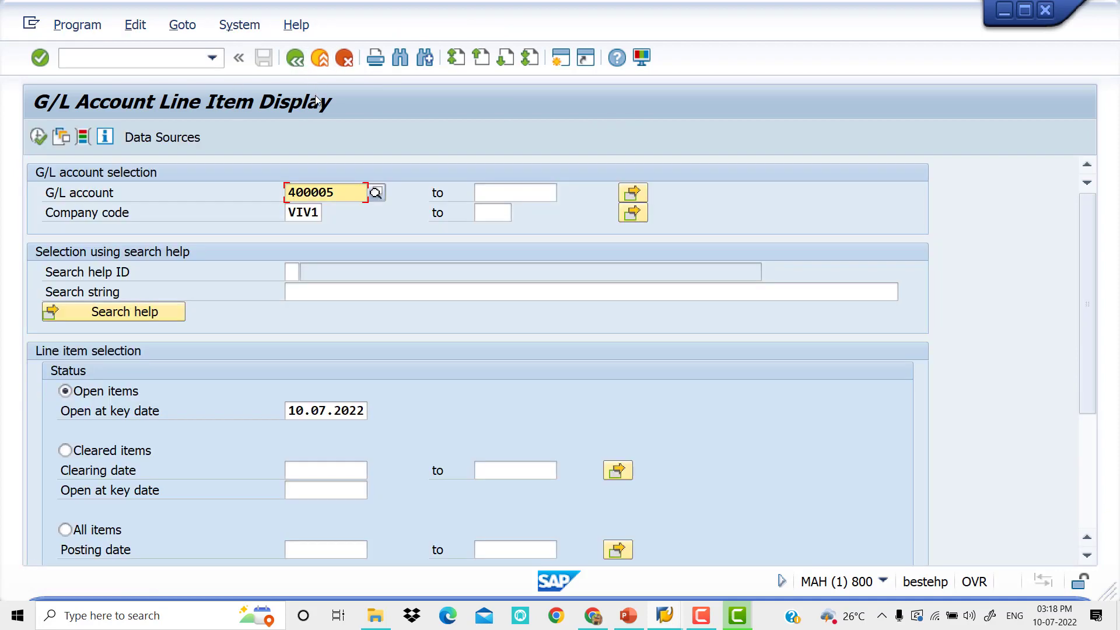
Step: Display the open line items of Salaries account 400003
{"action": "key", "text": "BackSpace"}
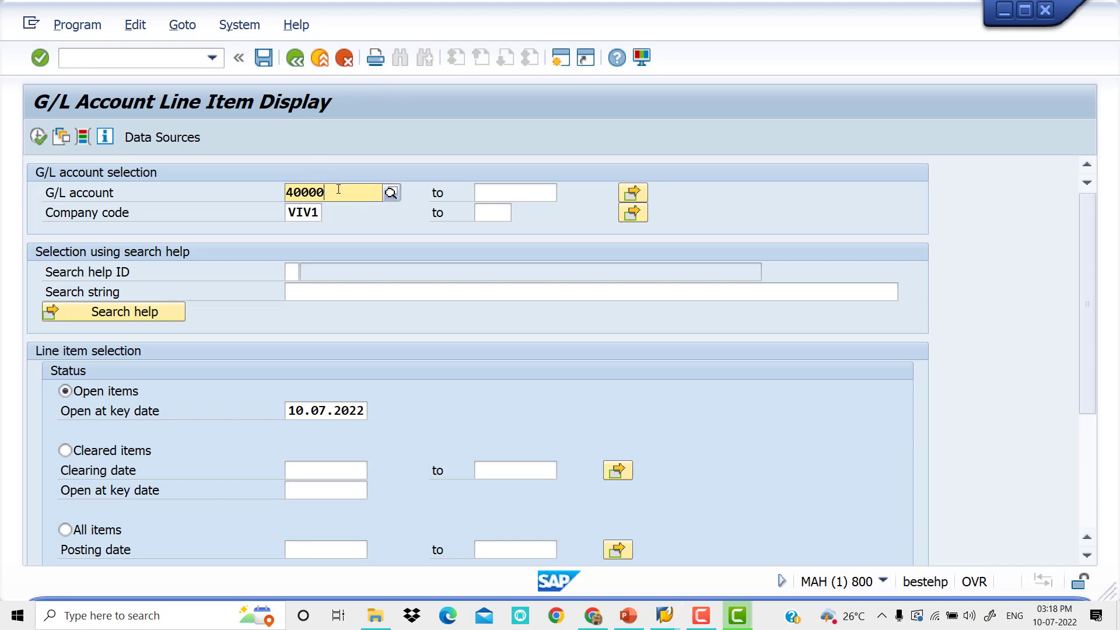
{"action": "type", "text": "3"}
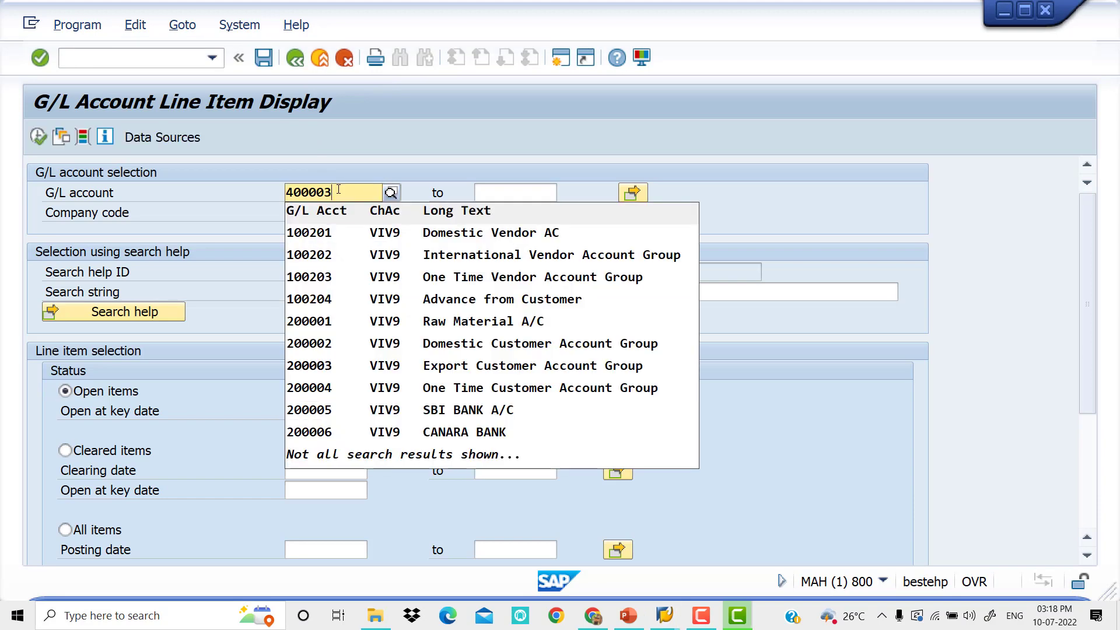
{"action": "key", "text": "Tab"}
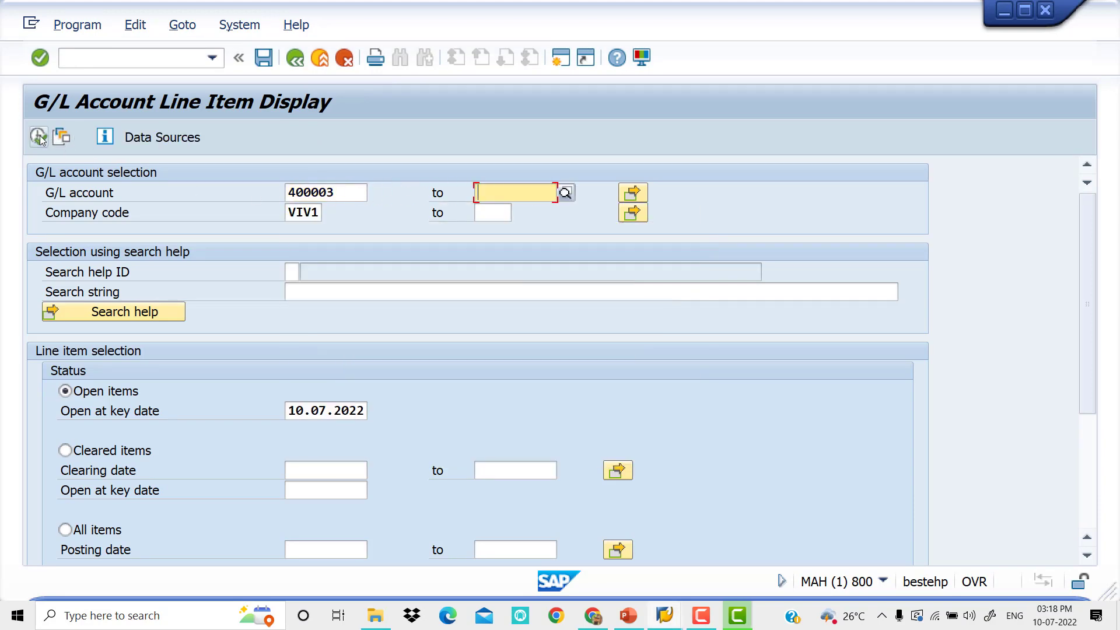
{"action": "left_click", "coordinate": [38, 136]}
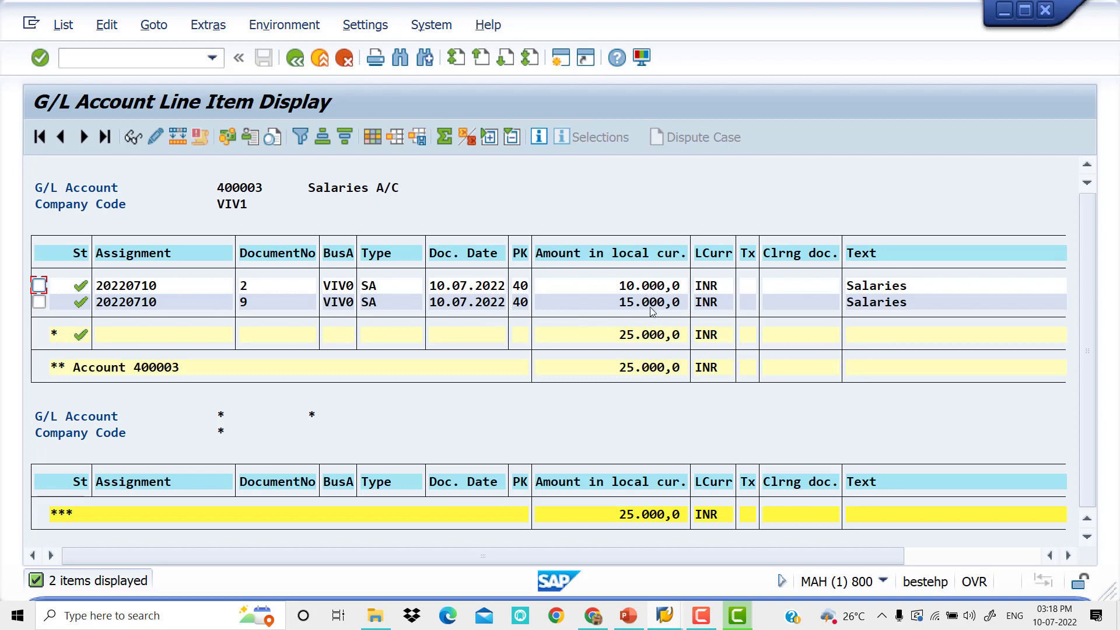
Step: View the details of the Salaries line item in document 2 and go back to the line item selection
{"action": "double_click", "coordinate": [152, 286]}
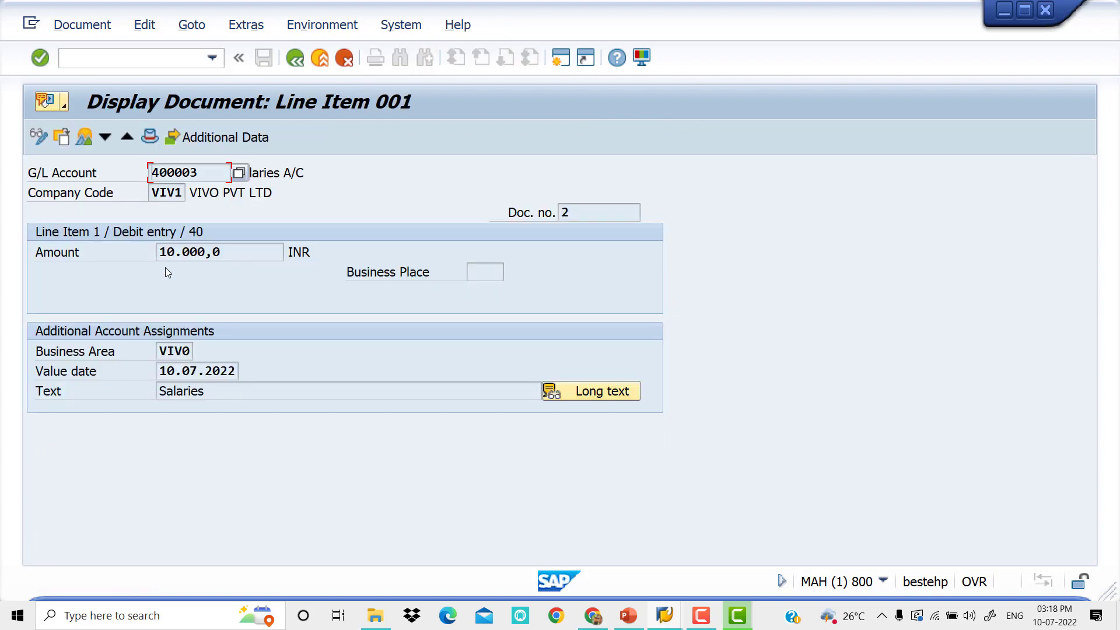
{"action": "left_click", "coordinate": [296, 58]}
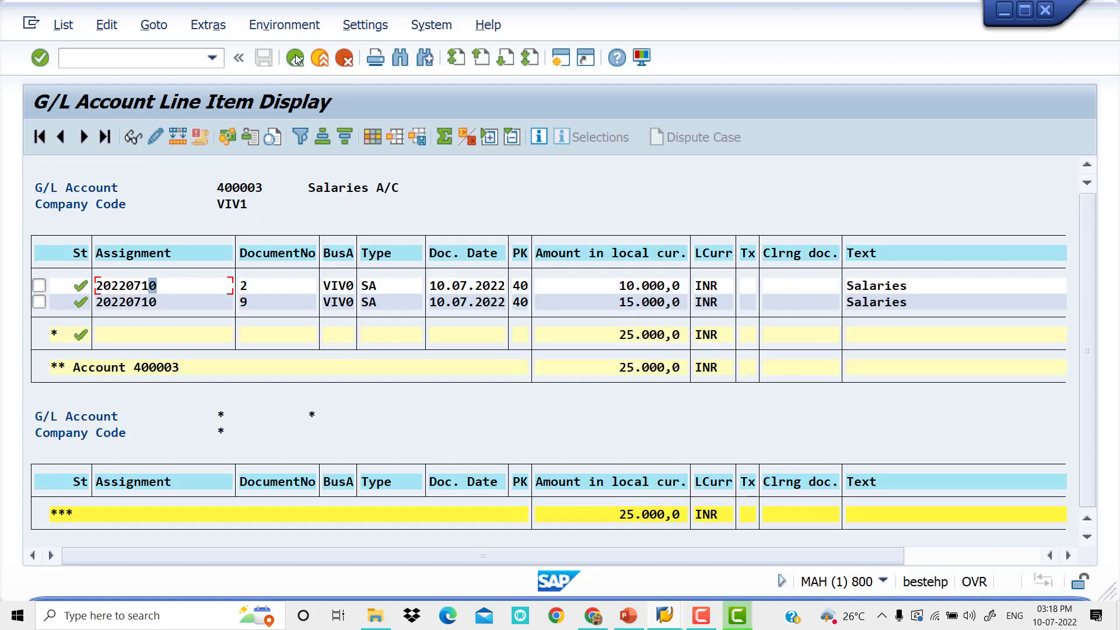
{"action": "left_click", "coordinate": [295, 59]}
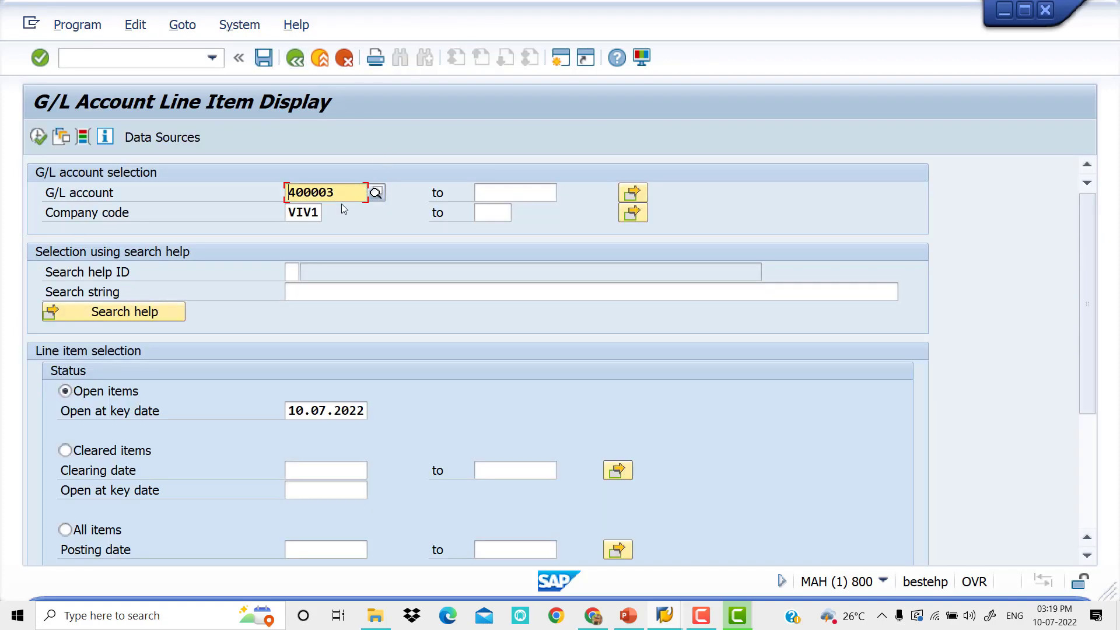
Step: Check the document display transaction code on slide 5 of the PowerPoint presentation and return to SAP
{"action": "scroll", "coordinate": [346, 238], "scroll_direction": "down", "scroll_amount": 4}
{"action": "scroll", "coordinate": [350, 233], "scroll_direction": "up", "scroll_amount": 2}
{"action": "scroll", "coordinate": [350, 233], "scroll_direction": "up", "scroll_amount": 2}
{"action": "left_click", "coordinate": [630, 617]}
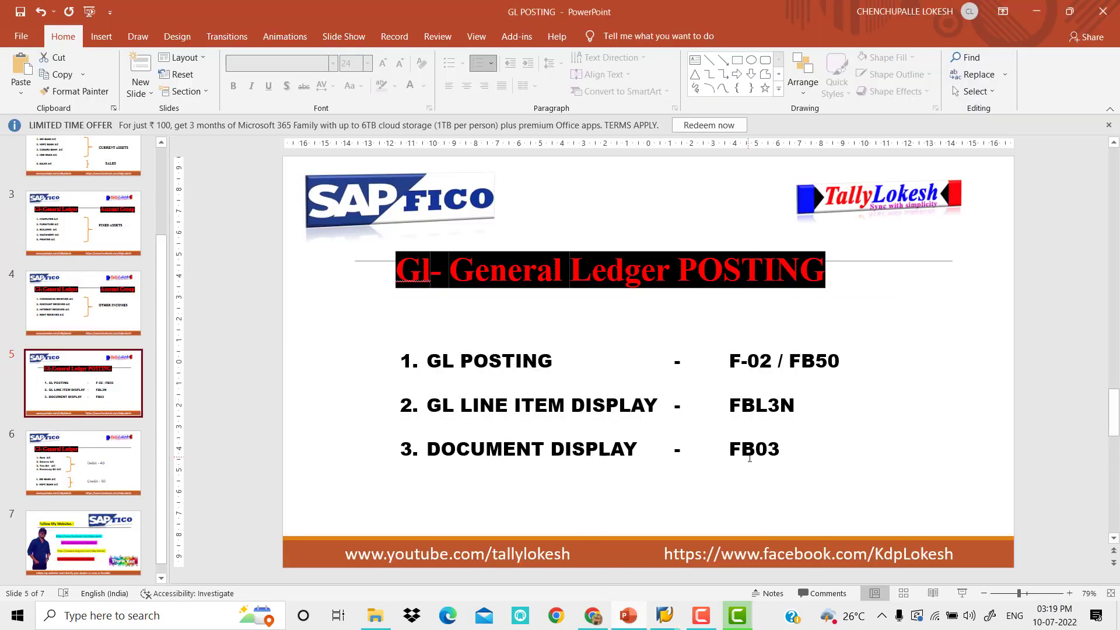
{"action": "mouse_move", "coordinate": [672, 617]}
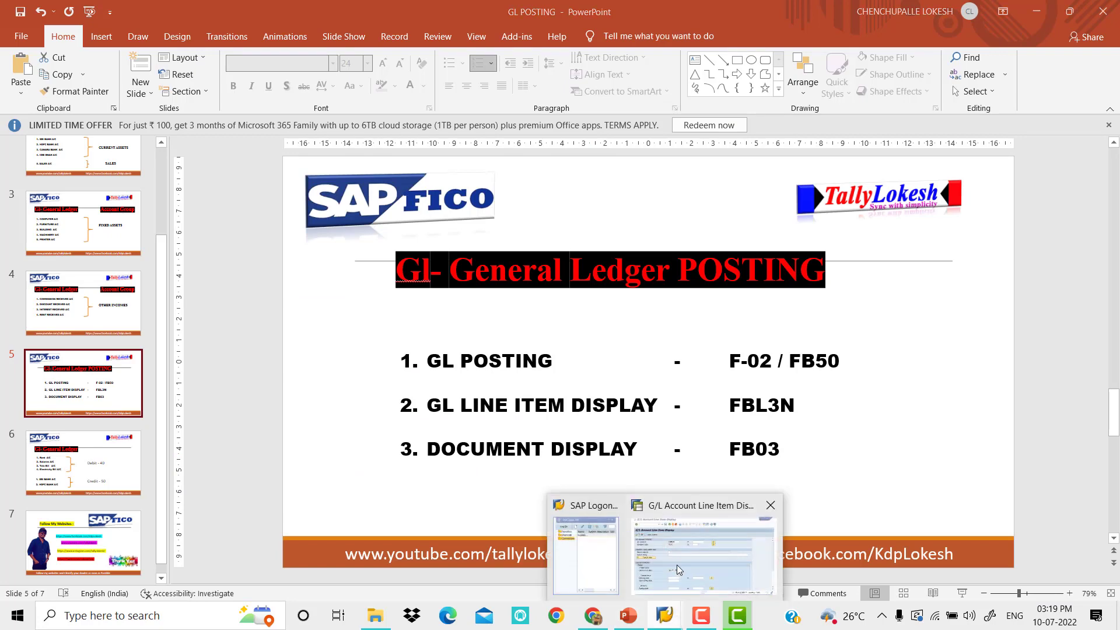
{"action": "left_click", "coordinate": [688, 555]}
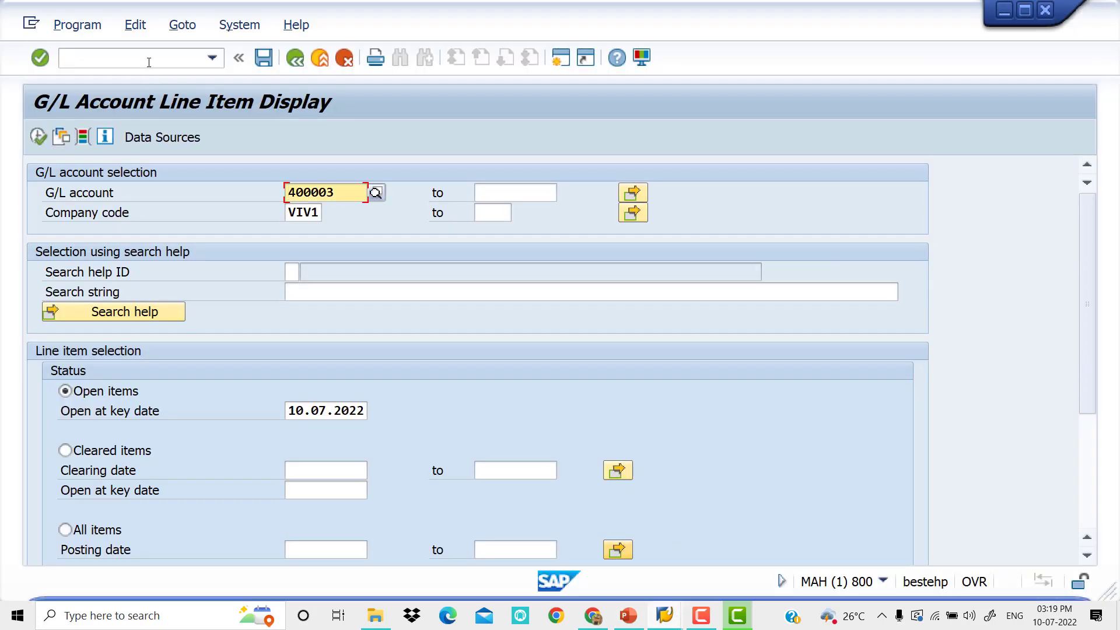
Step: Open the document display with transaction FB03
{"action": "left_click", "coordinate": [148, 61]}
{"action": "type", "text": "/N"}
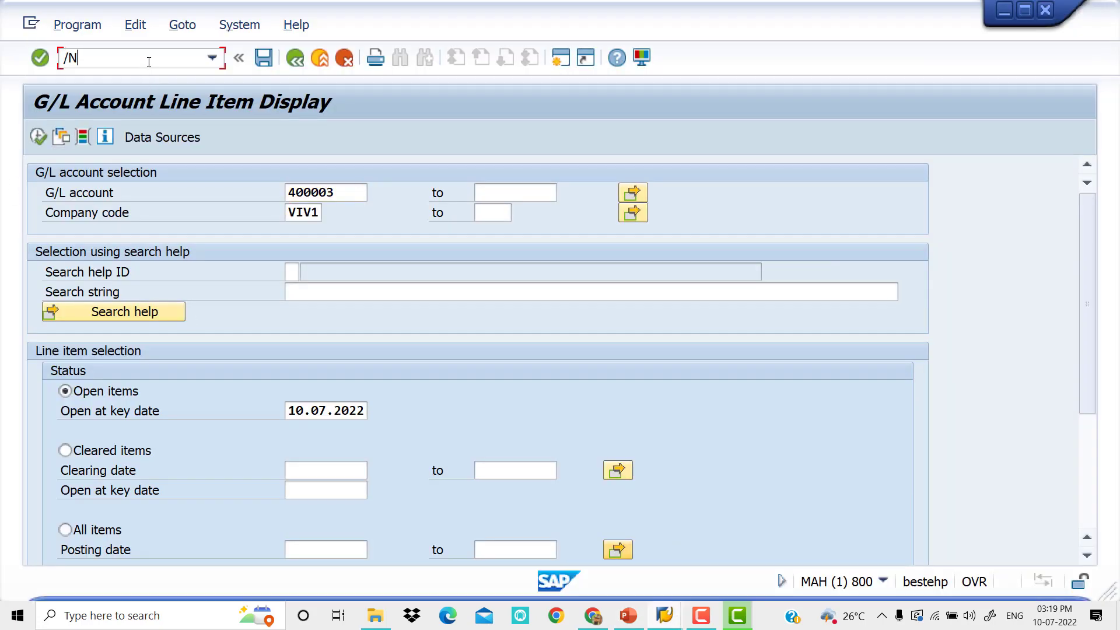
{"action": "type", "text": "FB03"}
{"action": "key", "text": "Return"}
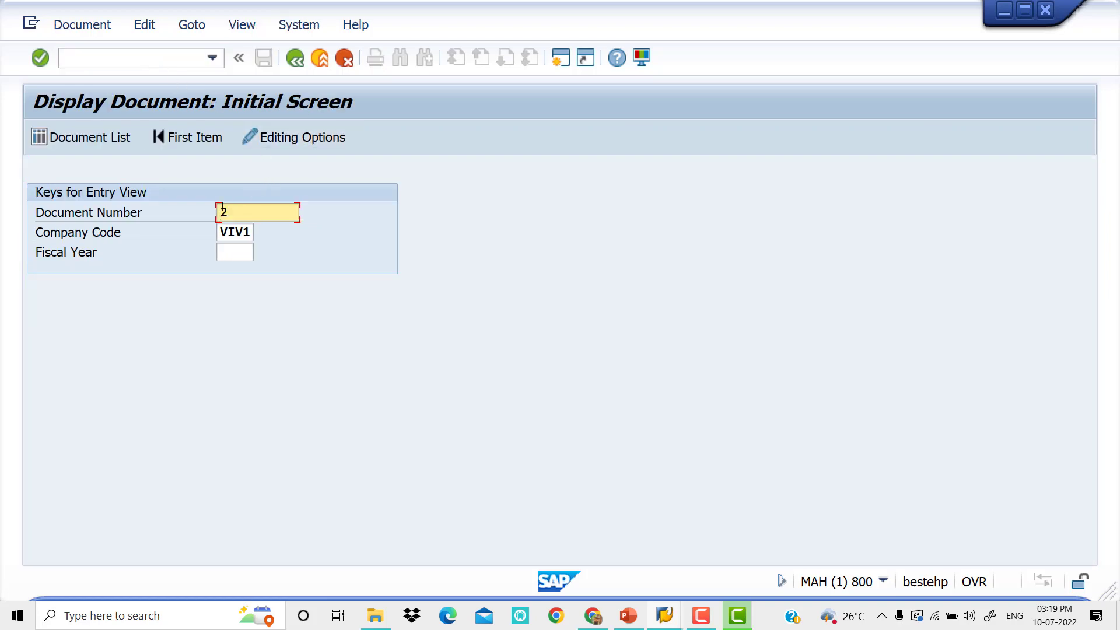
Step: Clear the document number, set the fiscal year to 2022 and open the document list selection
{"action": "key", "text": "BackSpace"}
{"action": "left_click", "coordinate": [239, 251]}
{"action": "type", "text": "2022"}
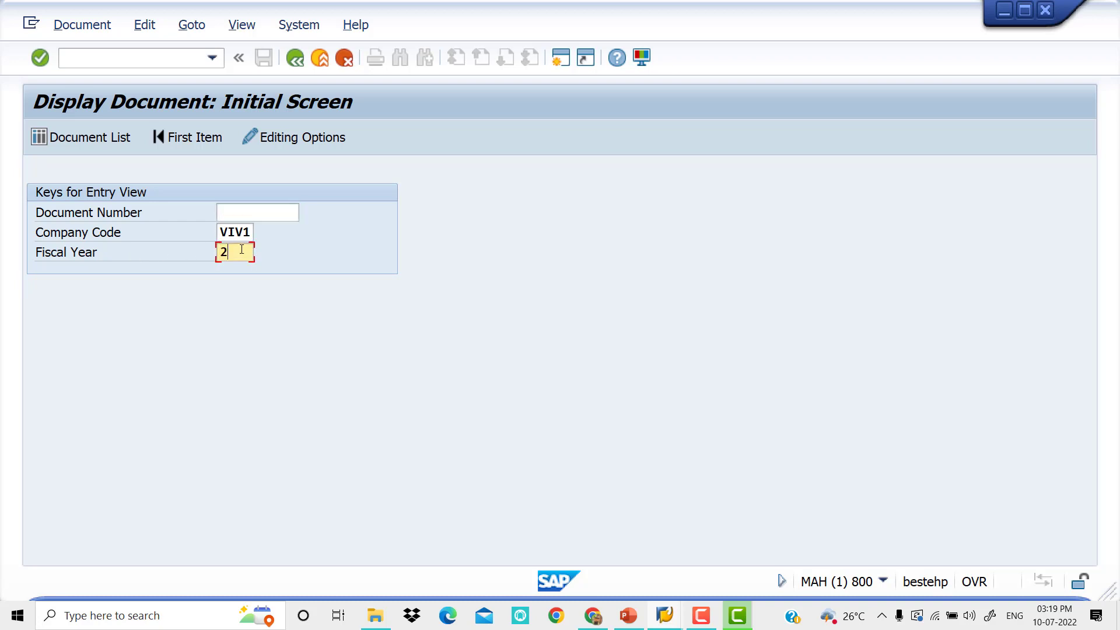
{"action": "key", "text": "Return"}
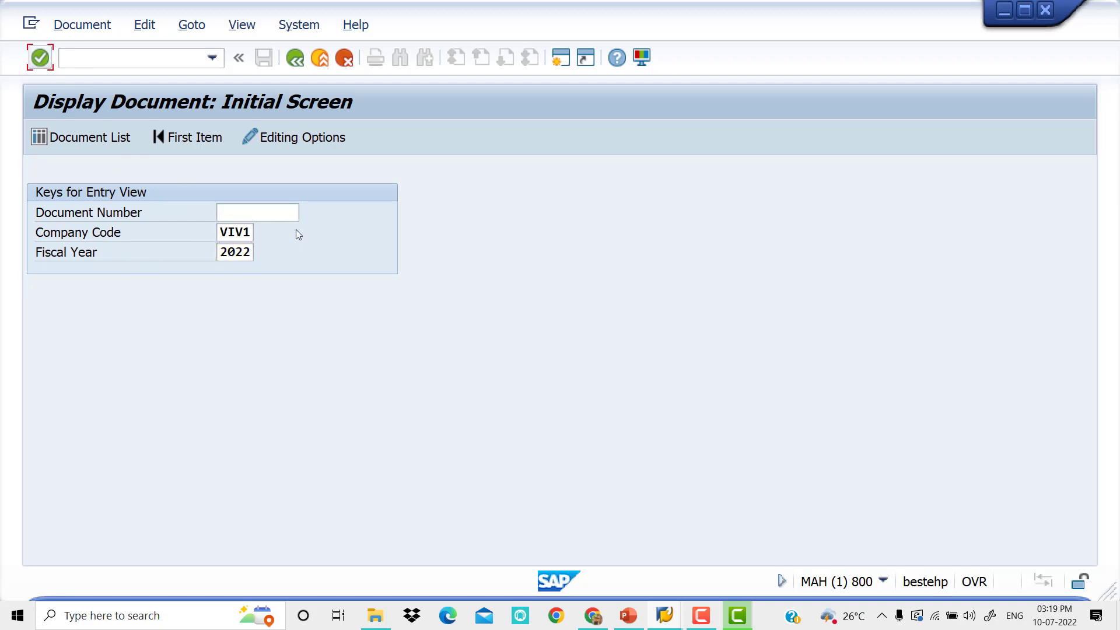
{"action": "left_click", "coordinate": [277, 213]}
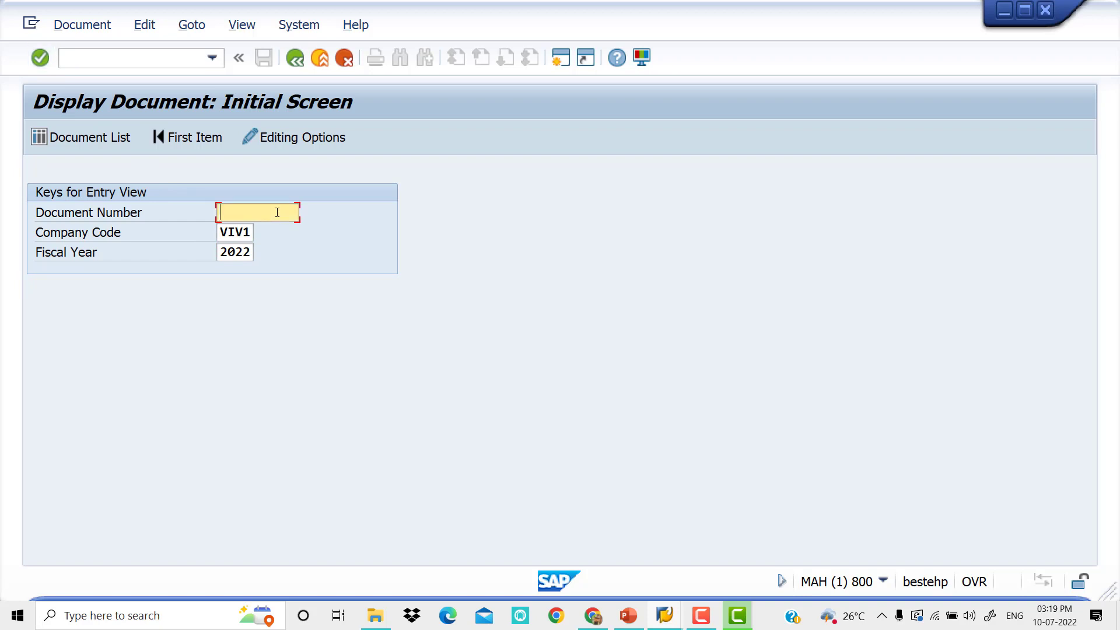
{"action": "left_click", "coordinate": [94, 135]}
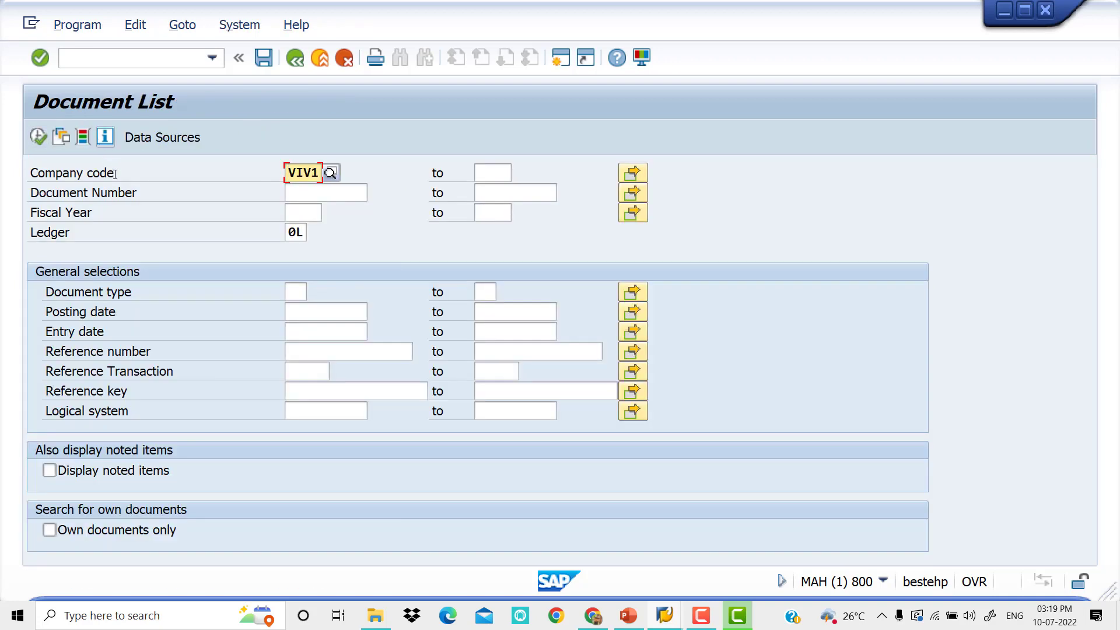
Step: List company code VIV1's documents for fiscal year 2022, view document 6 and return to the list
{"action": "left_click", "coordinate": [320, 213]}
{"action": "type", "text": "2022"}
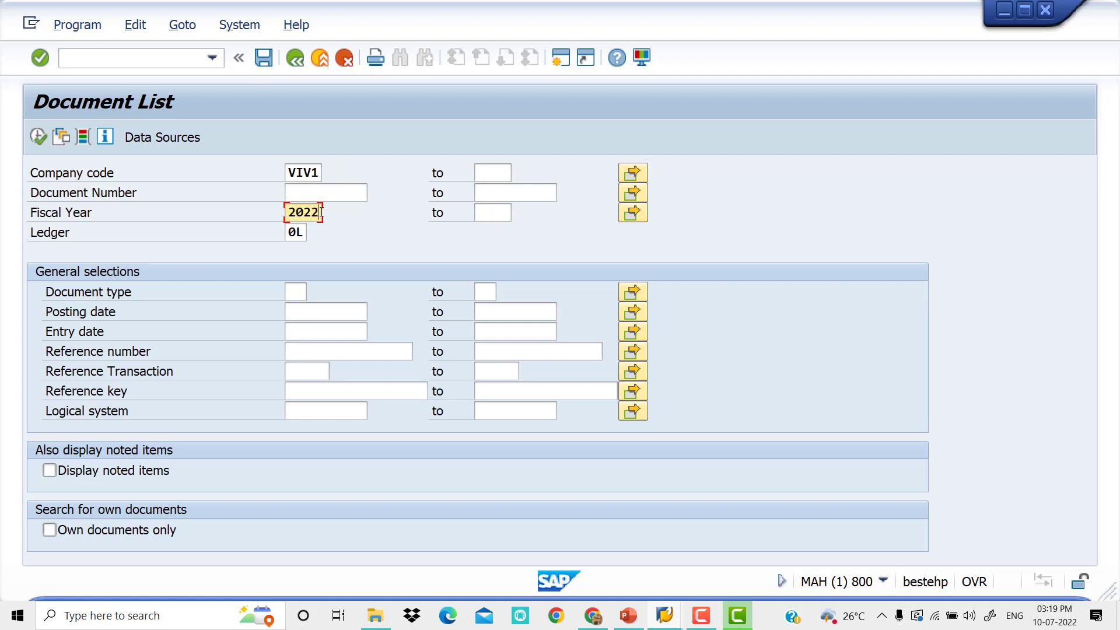
{"action": "key", "text": "Tab"}
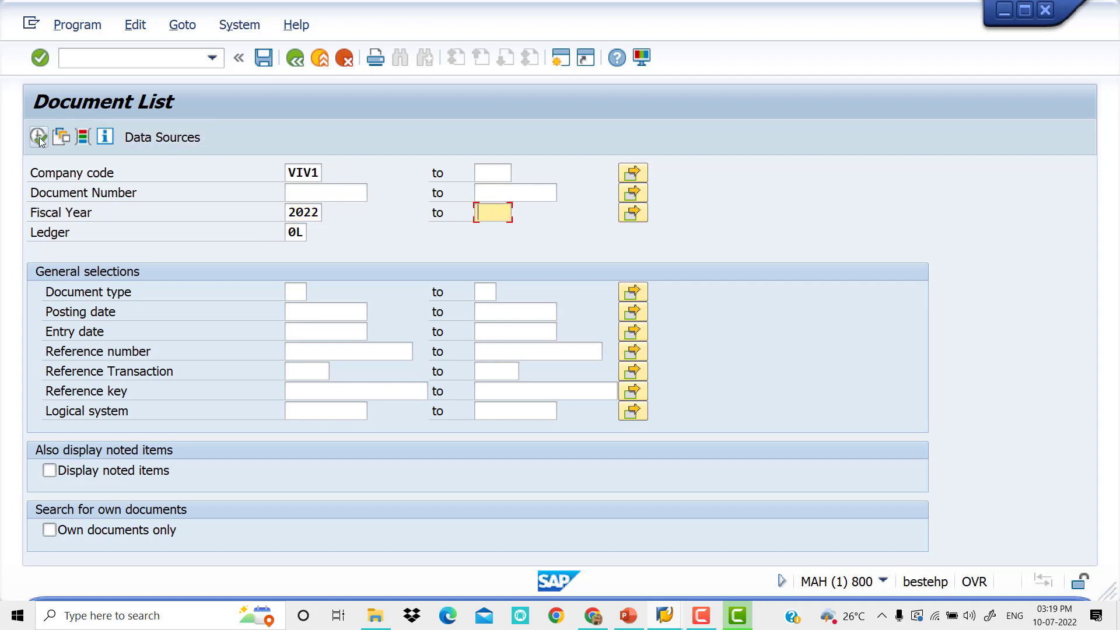
{"action": "left_click", "coordinate": [39, 137]}
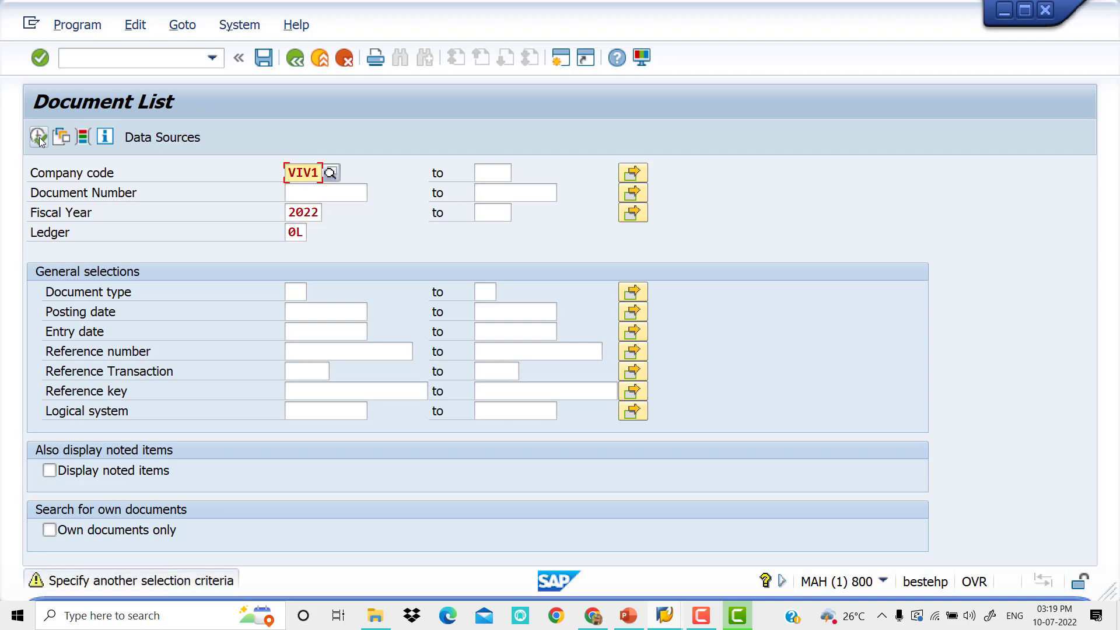
{"action": "left_click", "coordinate": [38, 137]}
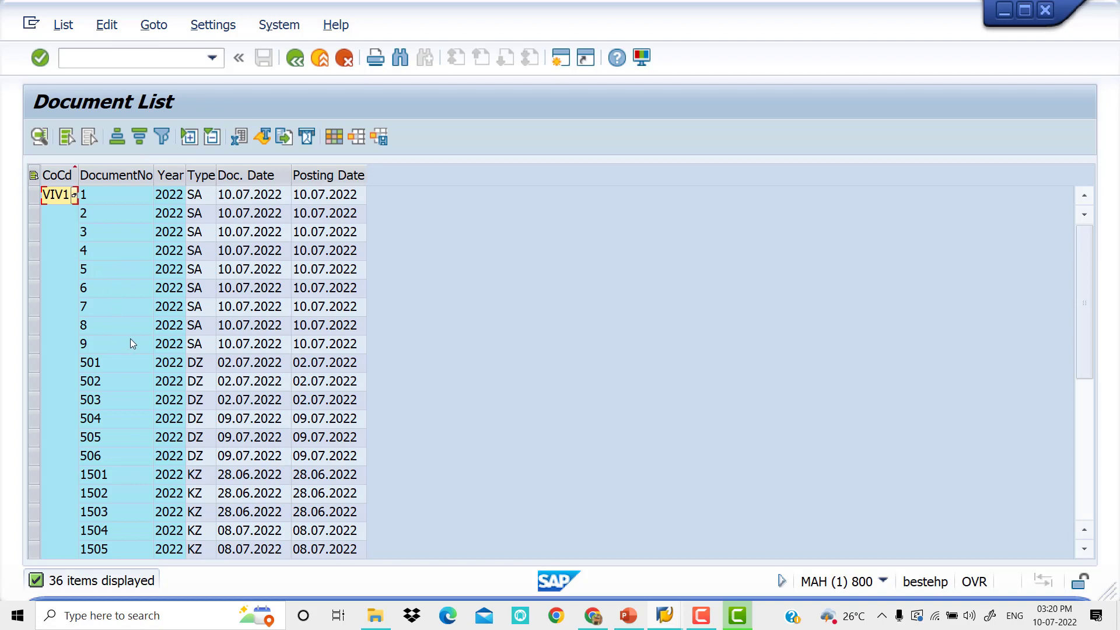
{"action": "double_click", "coordinate": [132, 287]}
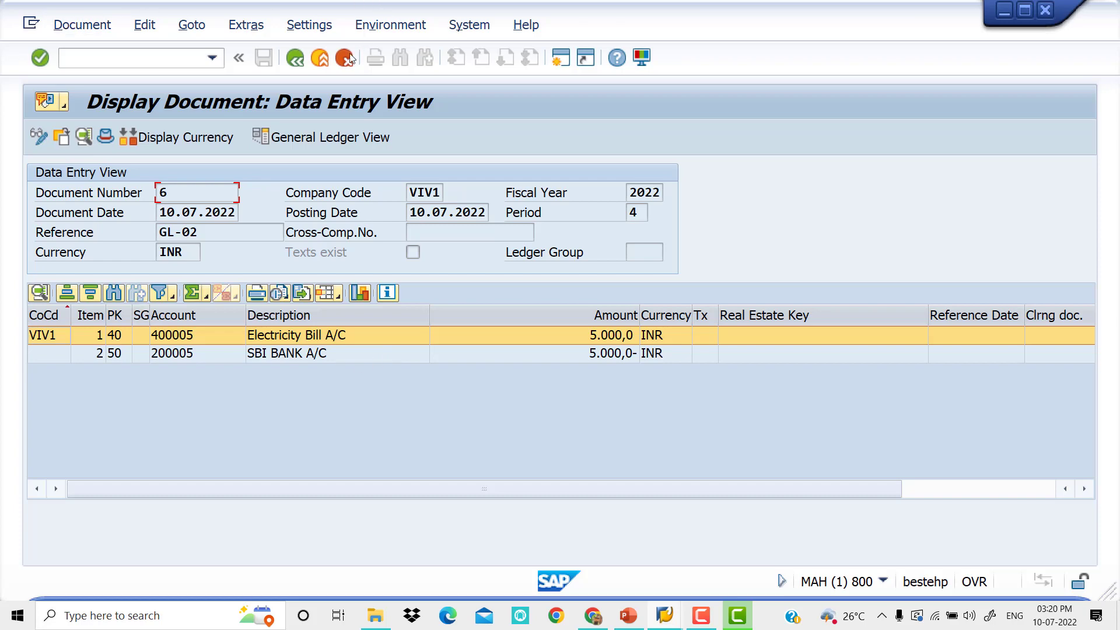
{"action": "key", "text": "F3"}
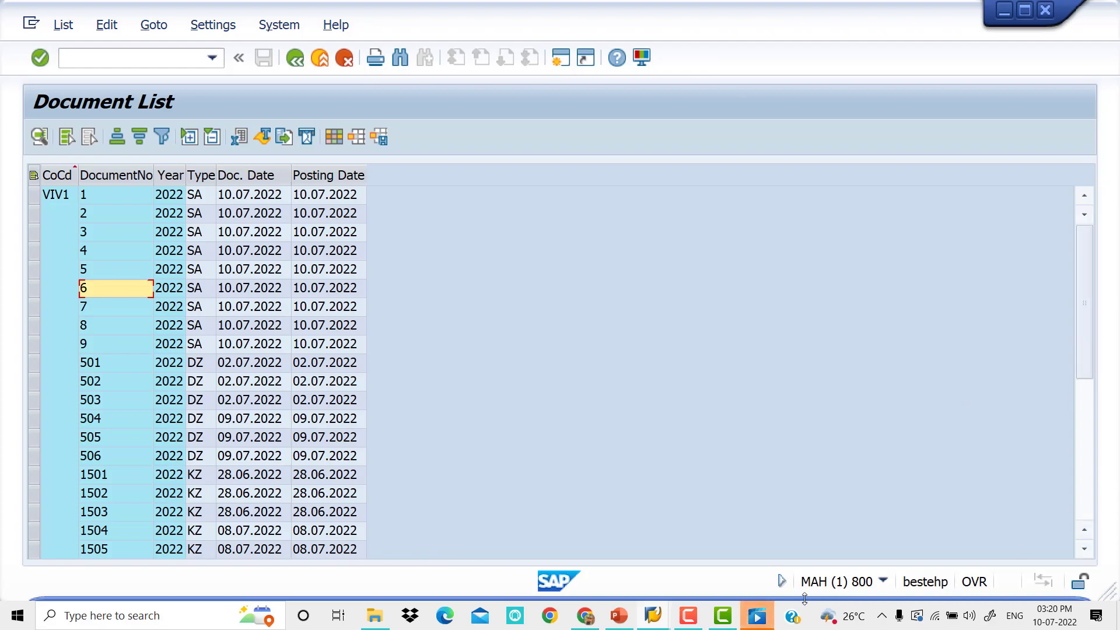
Step: View document 7 from company code VIV1's document list and return to the initial document display screen
{"action": "left_click", "coordinate": [770, 617]}
{"action": "left_click", "coordinate": [1102, 11]}
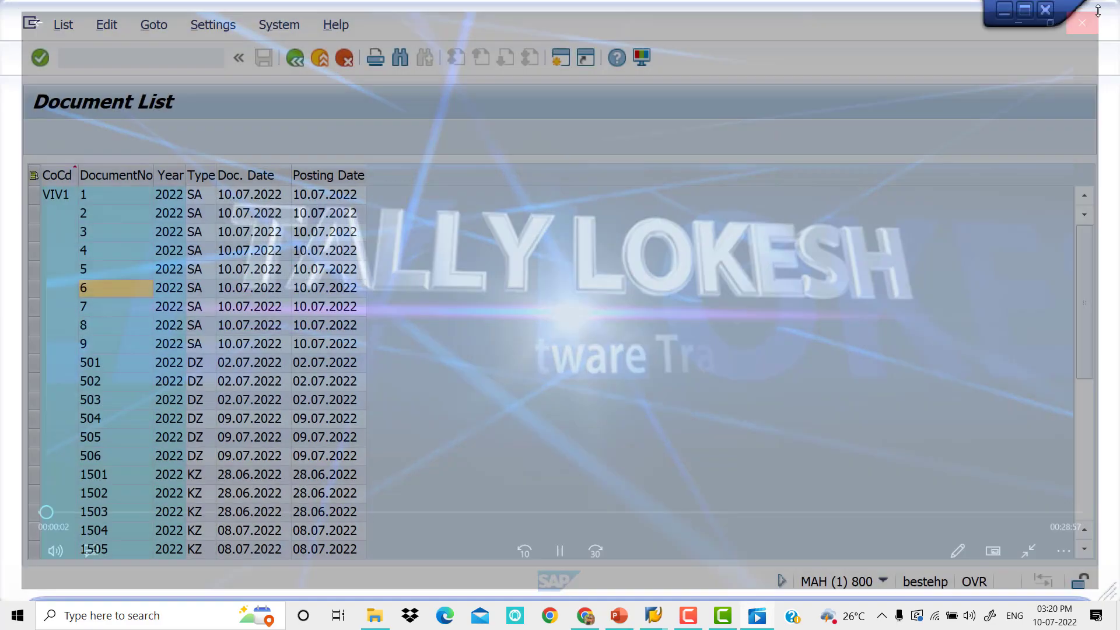
{"action": "double_click", "coordinate": [122, 311]}
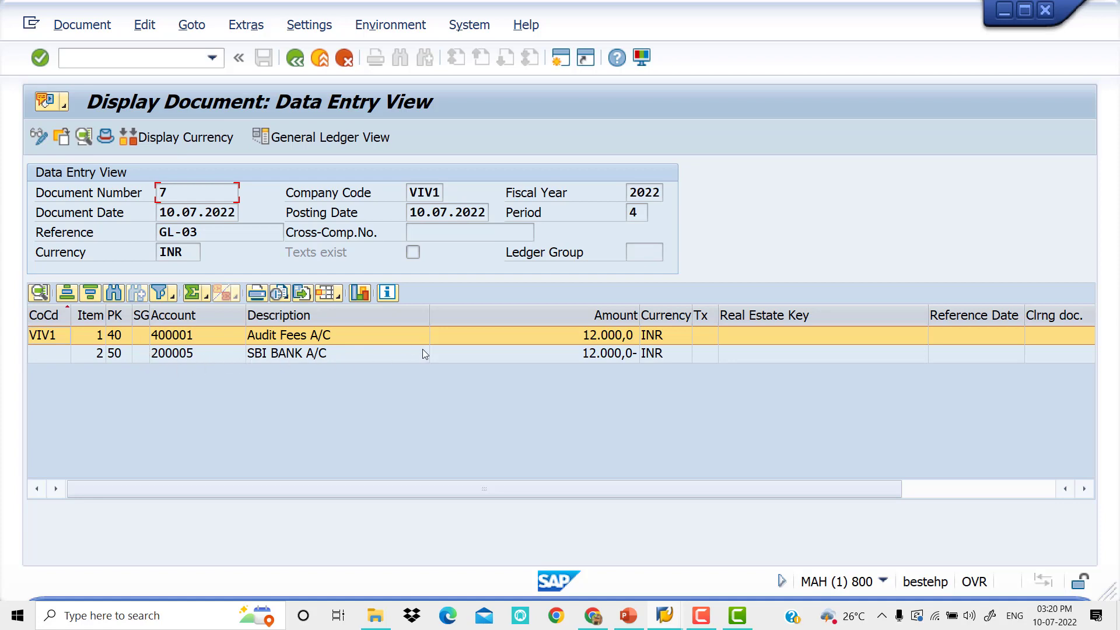
{"action": "left_click", "coordinate": [297, 60]}
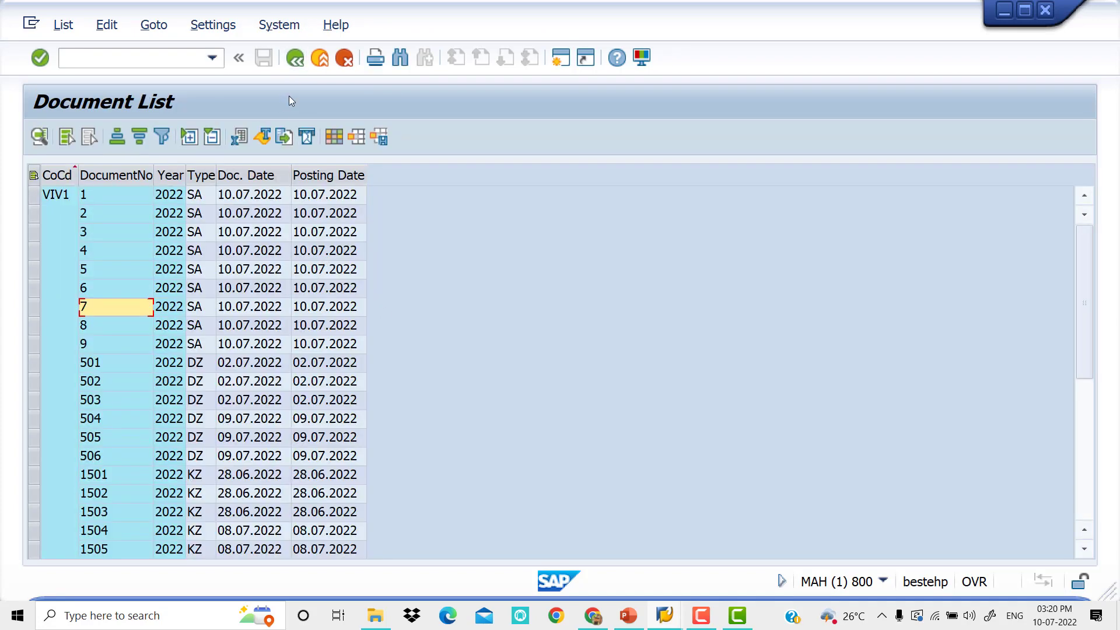
{"action": "left_click", "coordinate": [297, 59]}
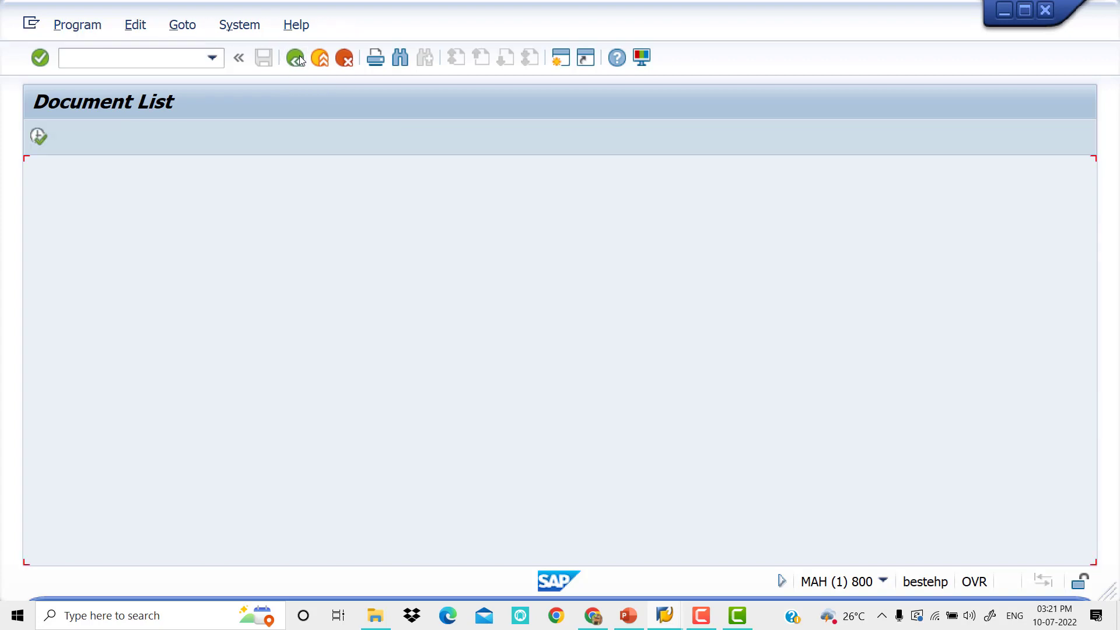
{"action": "left_click", "coordinate": [297, 58]}
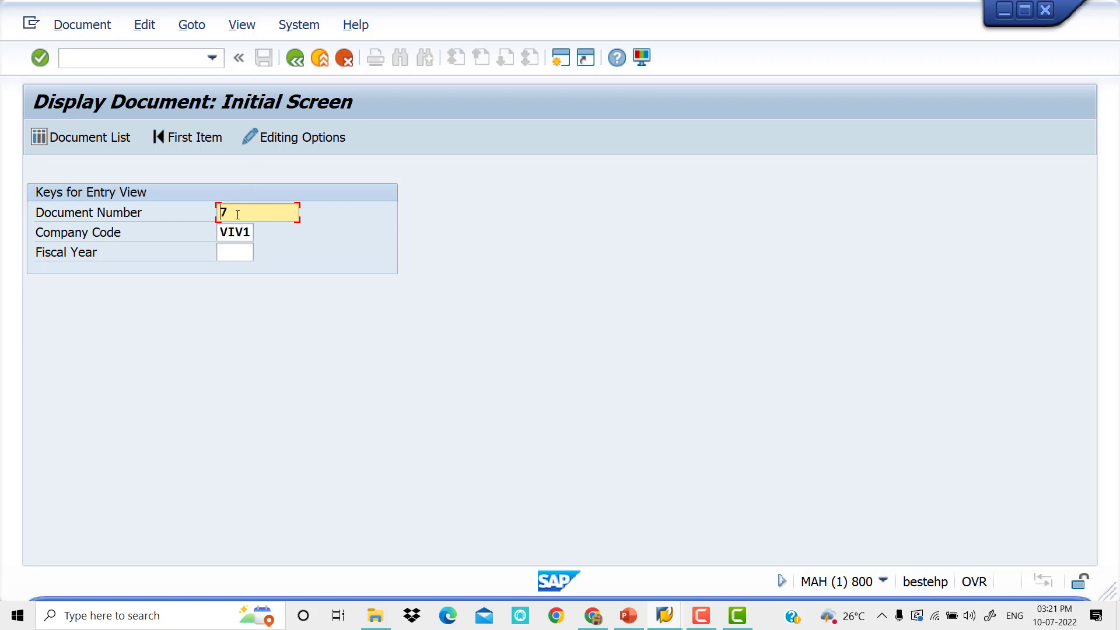
Step: Clear the document number, list company code VIV1's documents for fiscal year 2022 and return to SAP Easy Access
{"action": "key", "text": "BackSpace"}
{"action": "type", "text": "3"}
{"action": "left_click", "coordinate": [100, 136]}
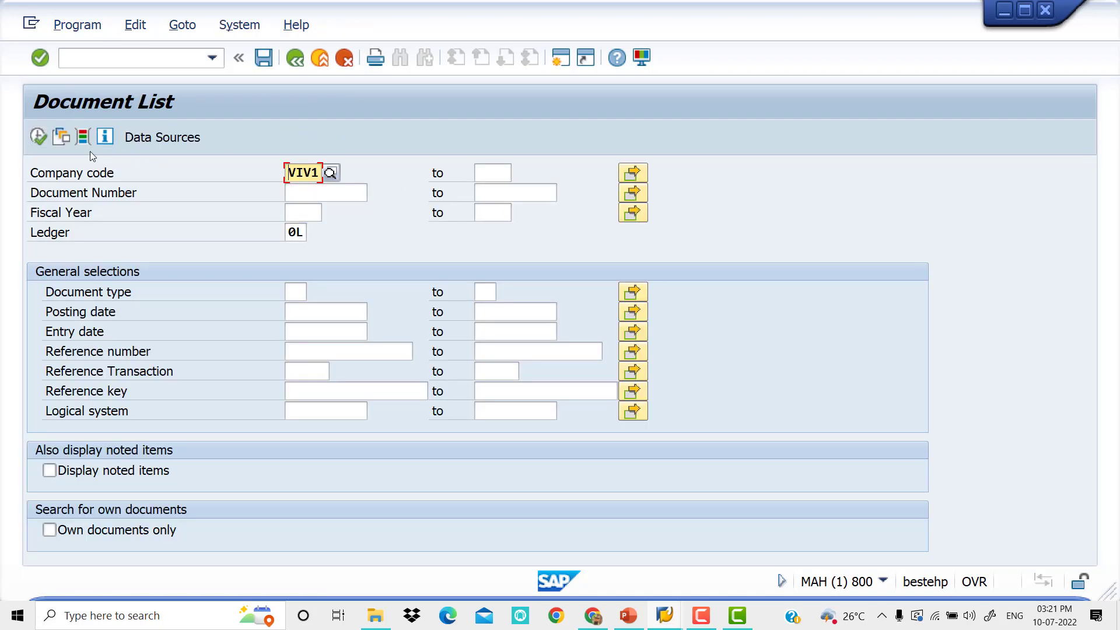
{"action": "left_click", "coordinate": [292, 215]}
{"action": "type", "text": "2022"}
{"action": "left_click", "coordinate": [35, 139]}
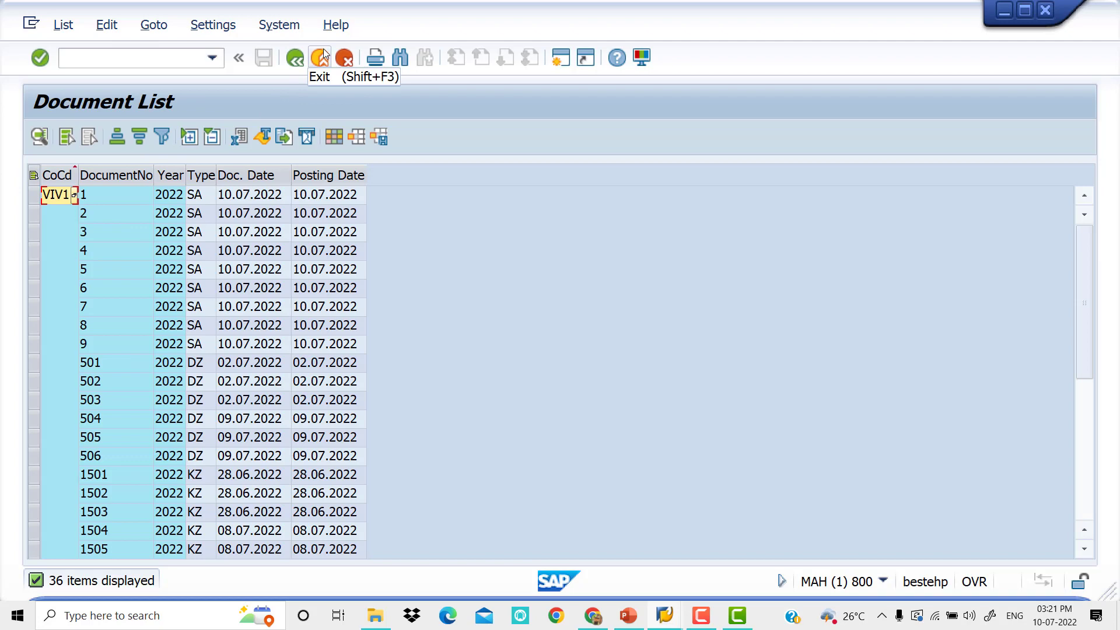
{"action": "left_click", "coordinate": [296, 60]}
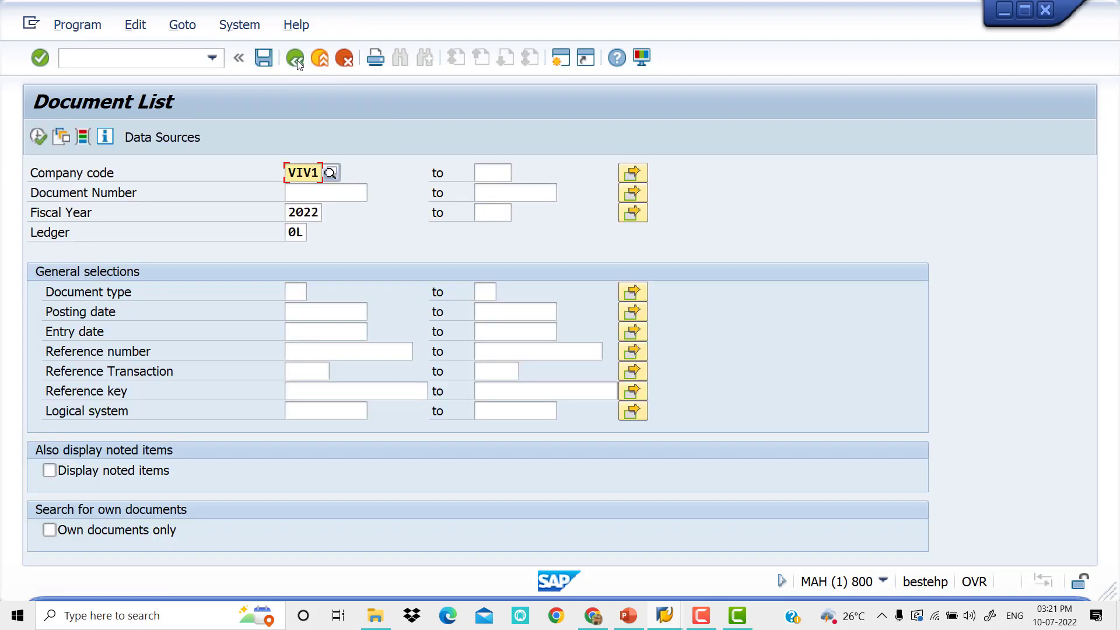
{"action": "left_click", "coordinate": [296, 61]}
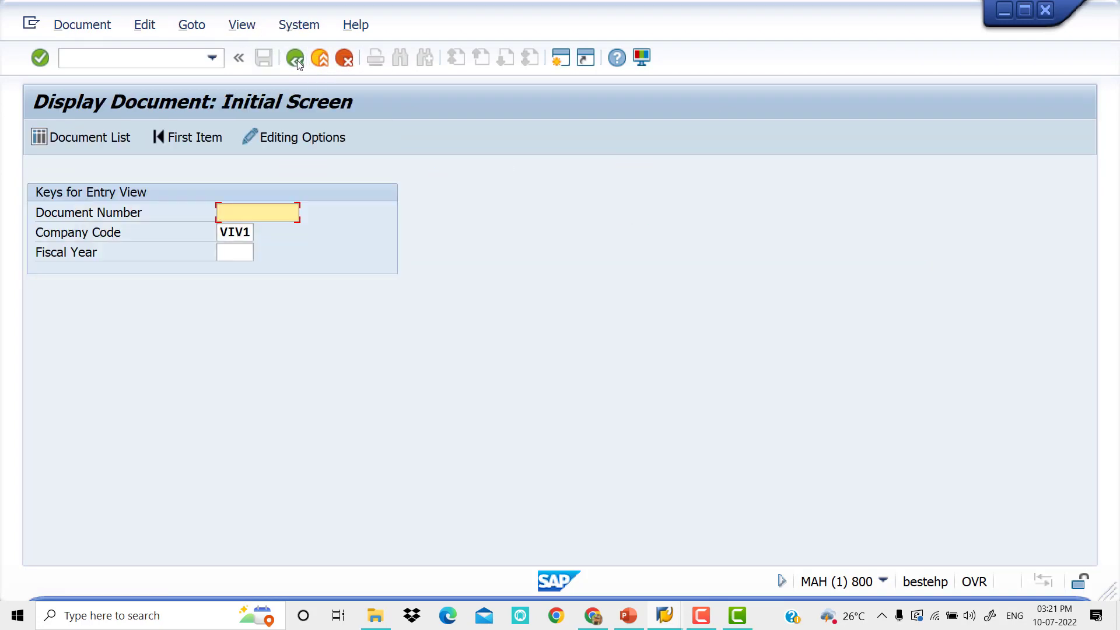
{"action": "left_click", "coordinate": [296, 61]}
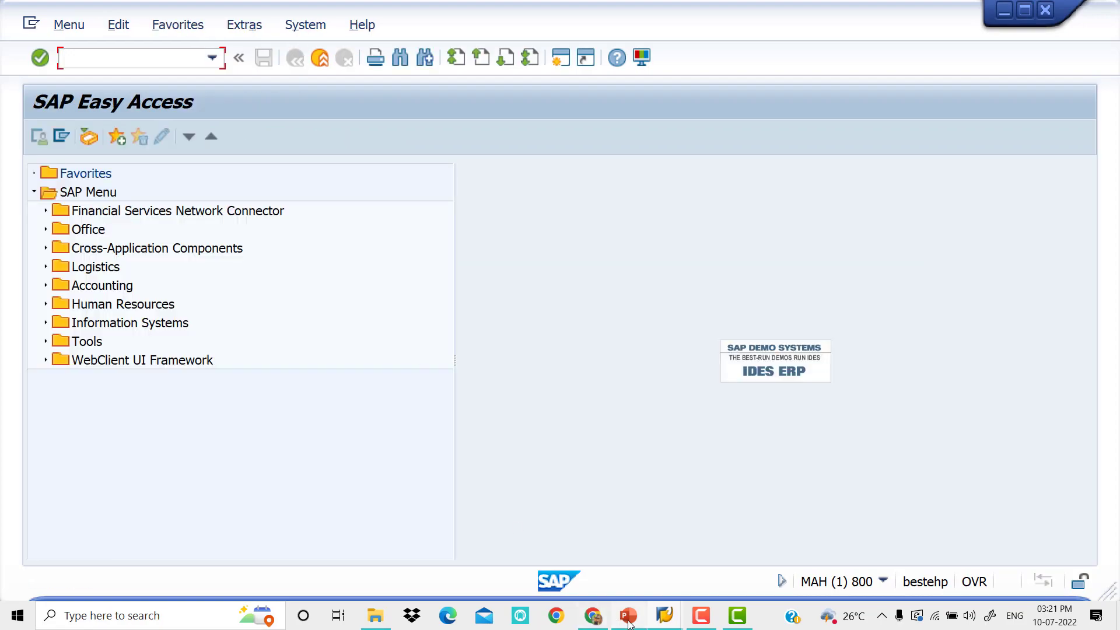
Step: Review the G/L posting transaction codes on slide 5 in PowerPoint and switch to the YouTube channel page in Chrome
{"action": "left_click", "coordinate": [628, 615]}
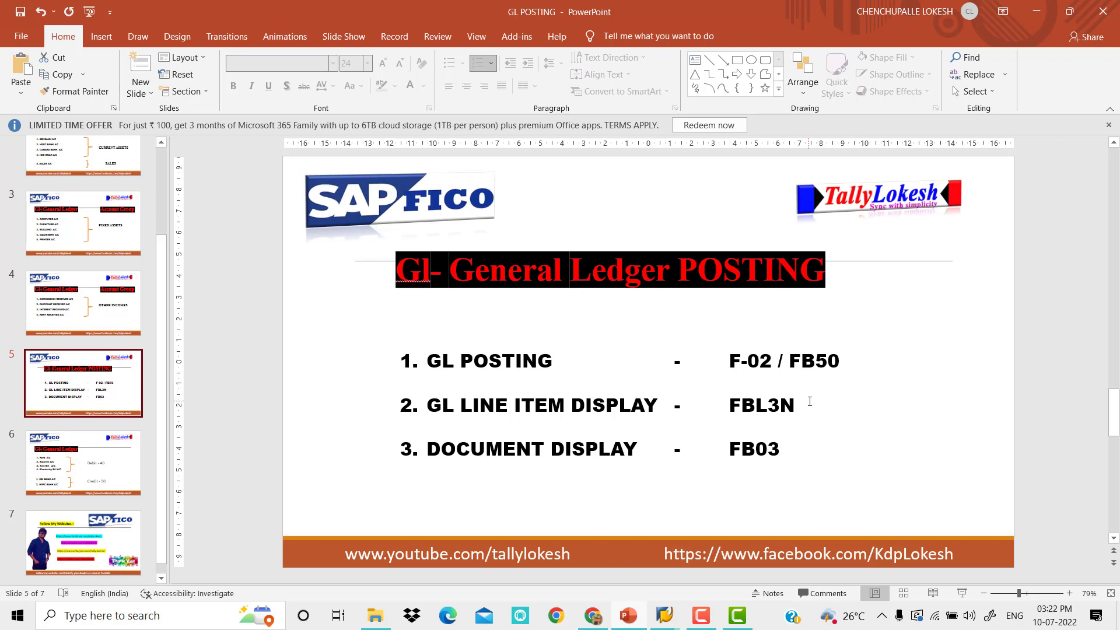
{"action": "left_click", "coordinate": [586, 614]}
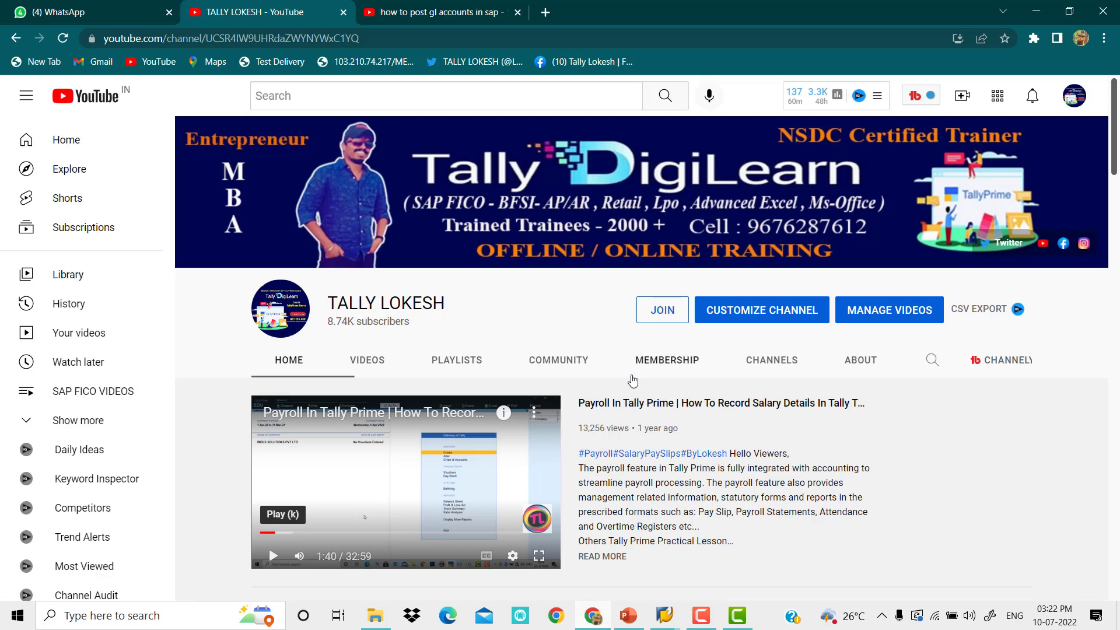